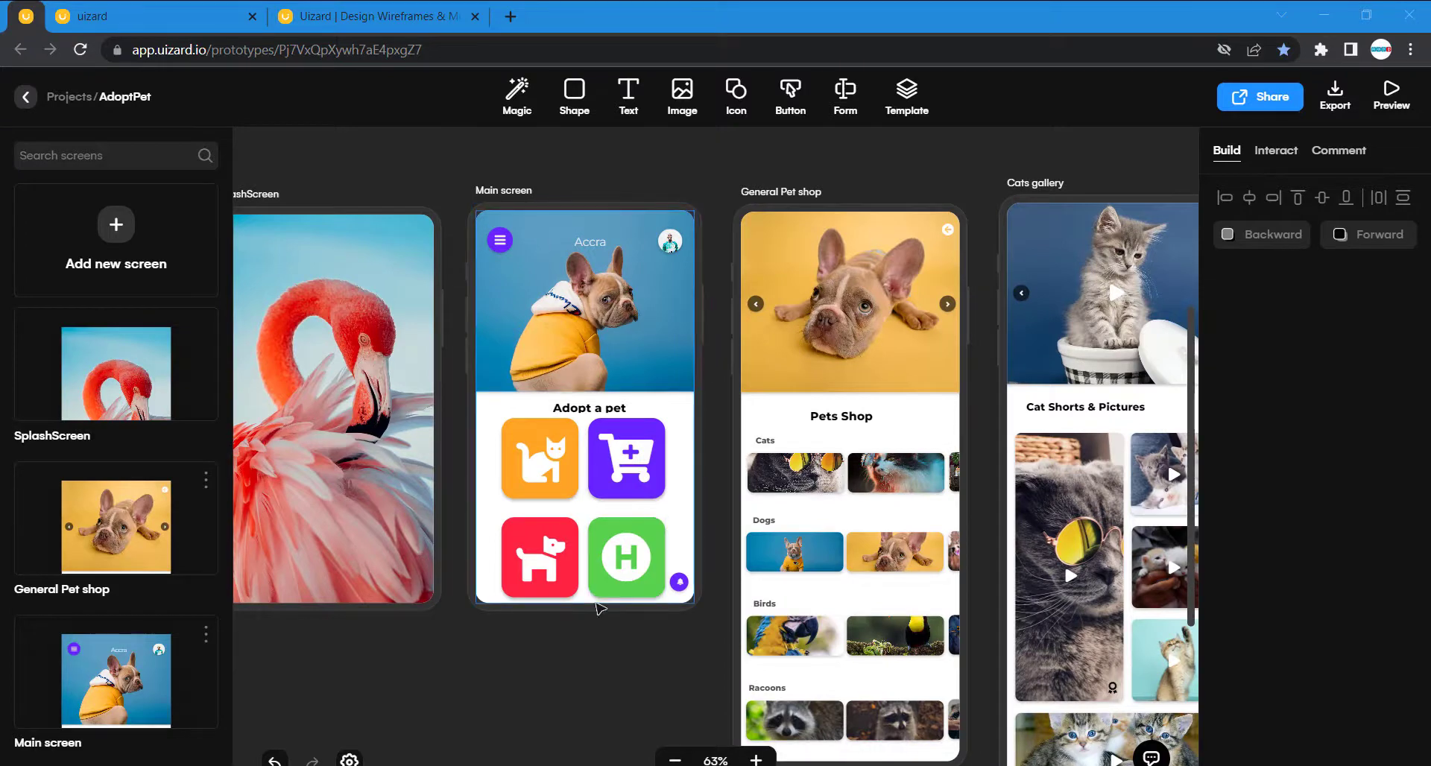
# - Preview the prototype by going from the main screen's cat tile to the cat gallery and the Pets Shop screen, and return to the editor
pyautogui.hscroll(4, 600, 607)
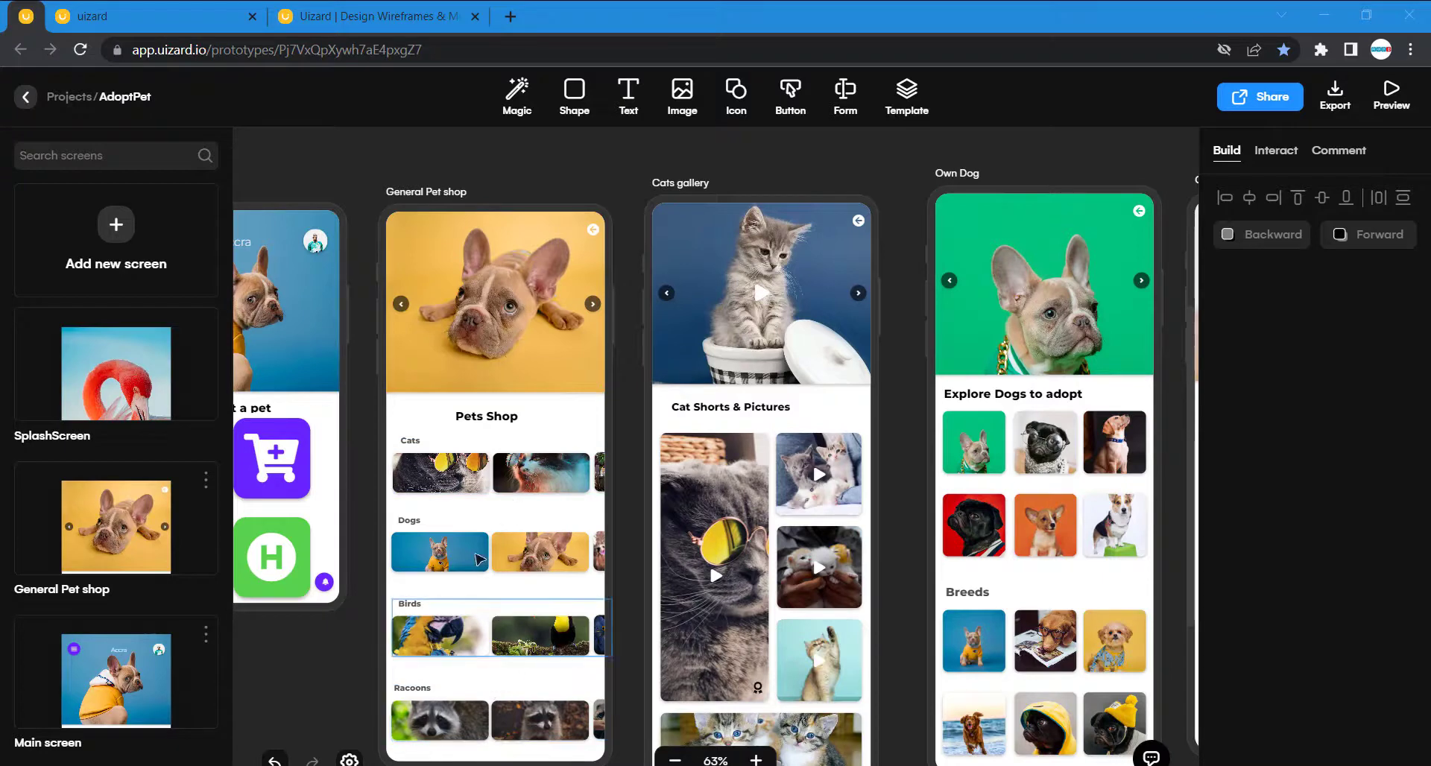
pyautogui.click(119, 9)
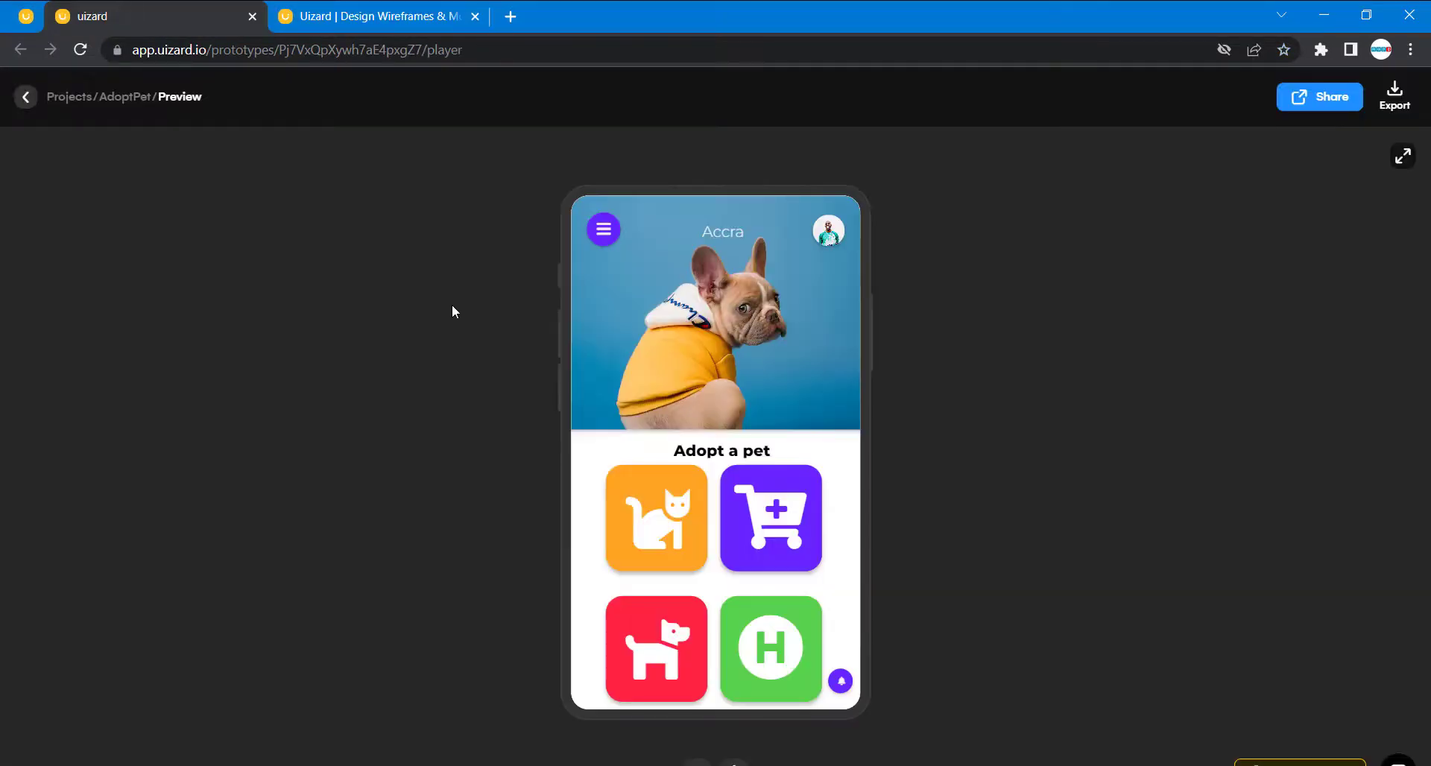
pyautogui.click(670, 530)
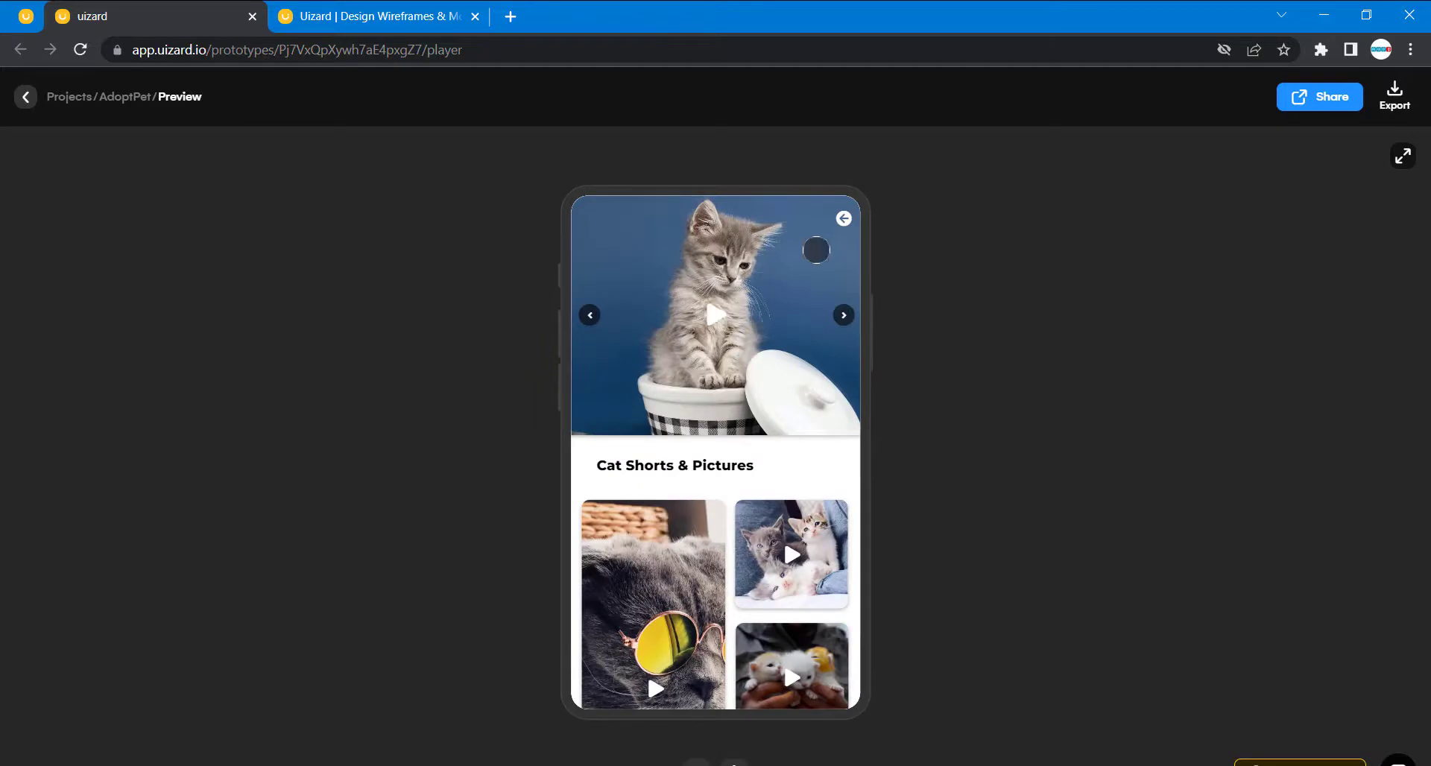
pyautogui.click(843, 218)
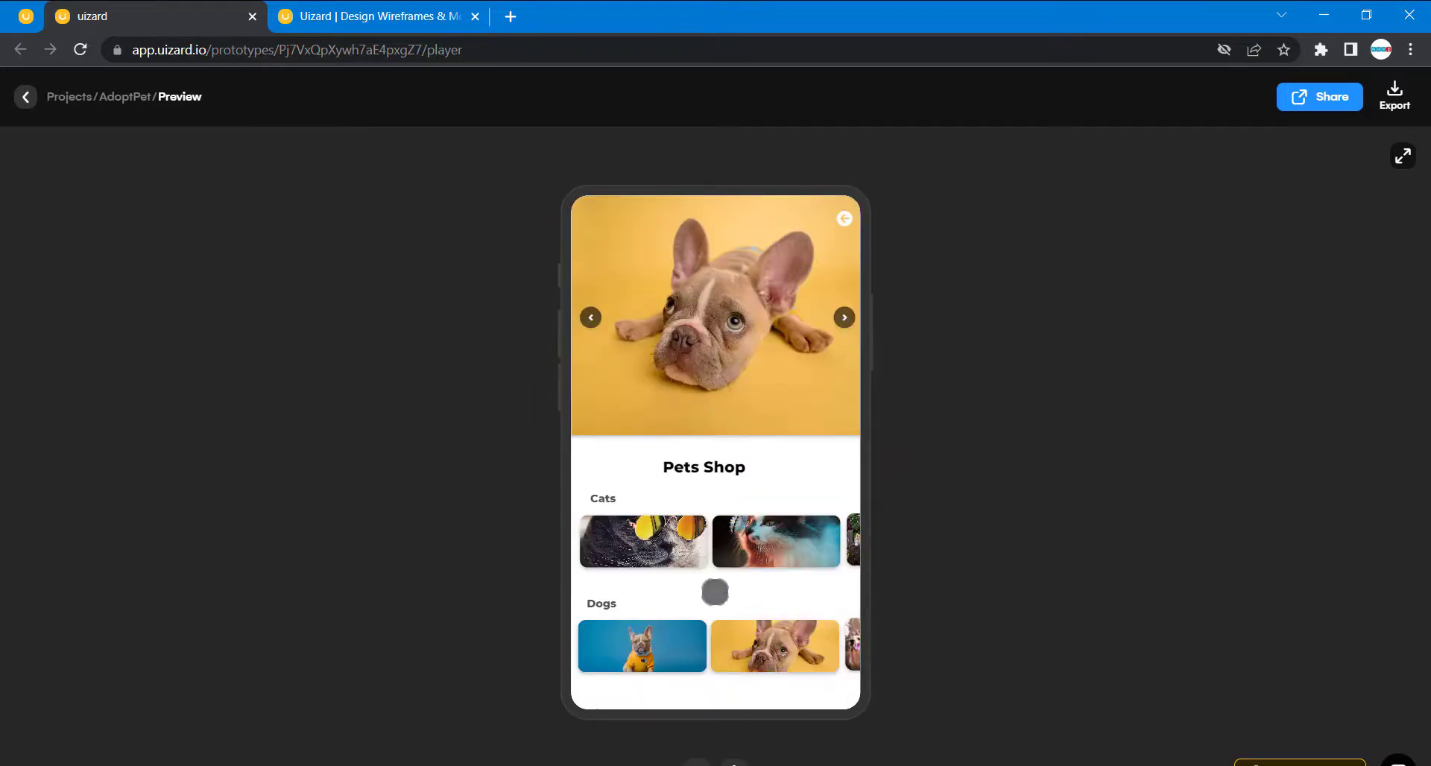
pyautogui.scroll(-3, 726, 588)
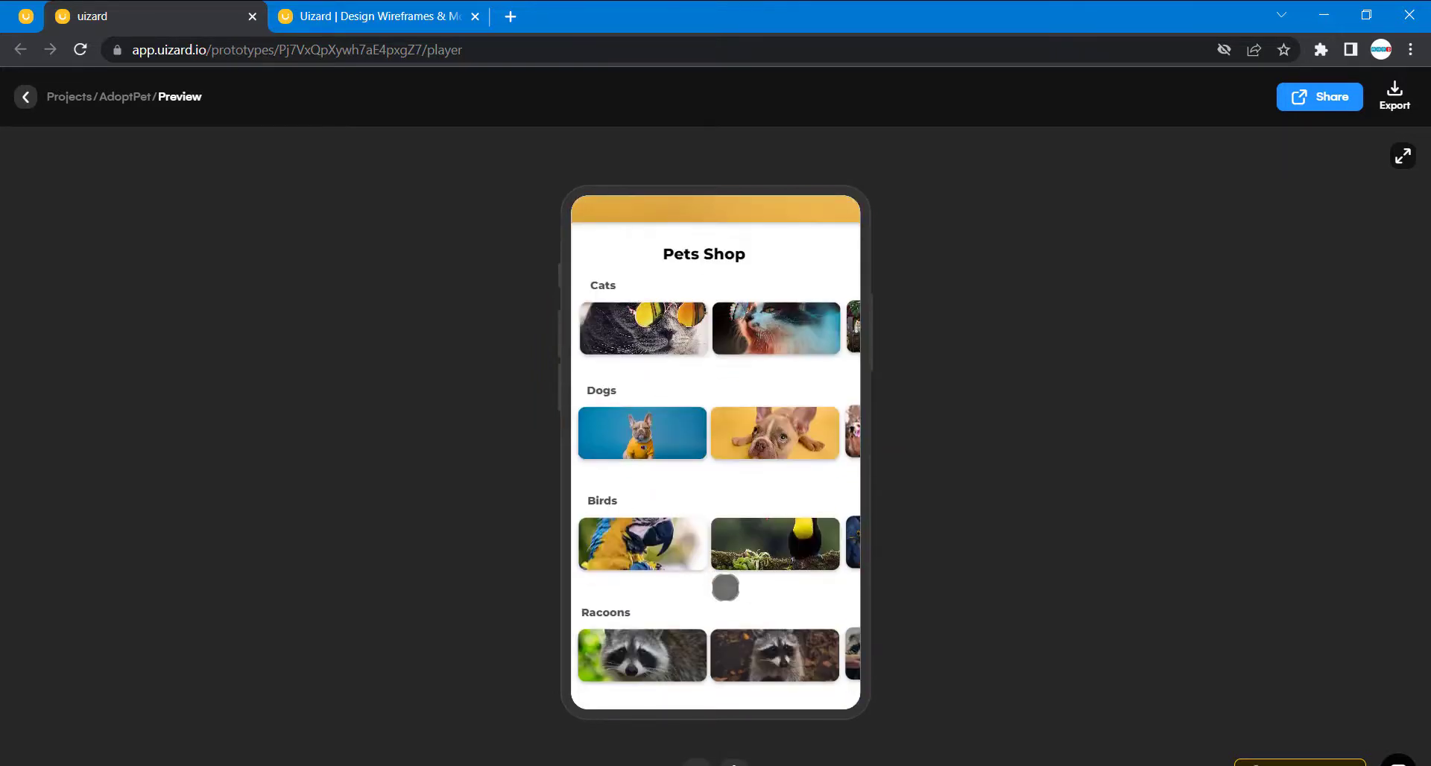
pyautogui.scroll(3, 725, 588)
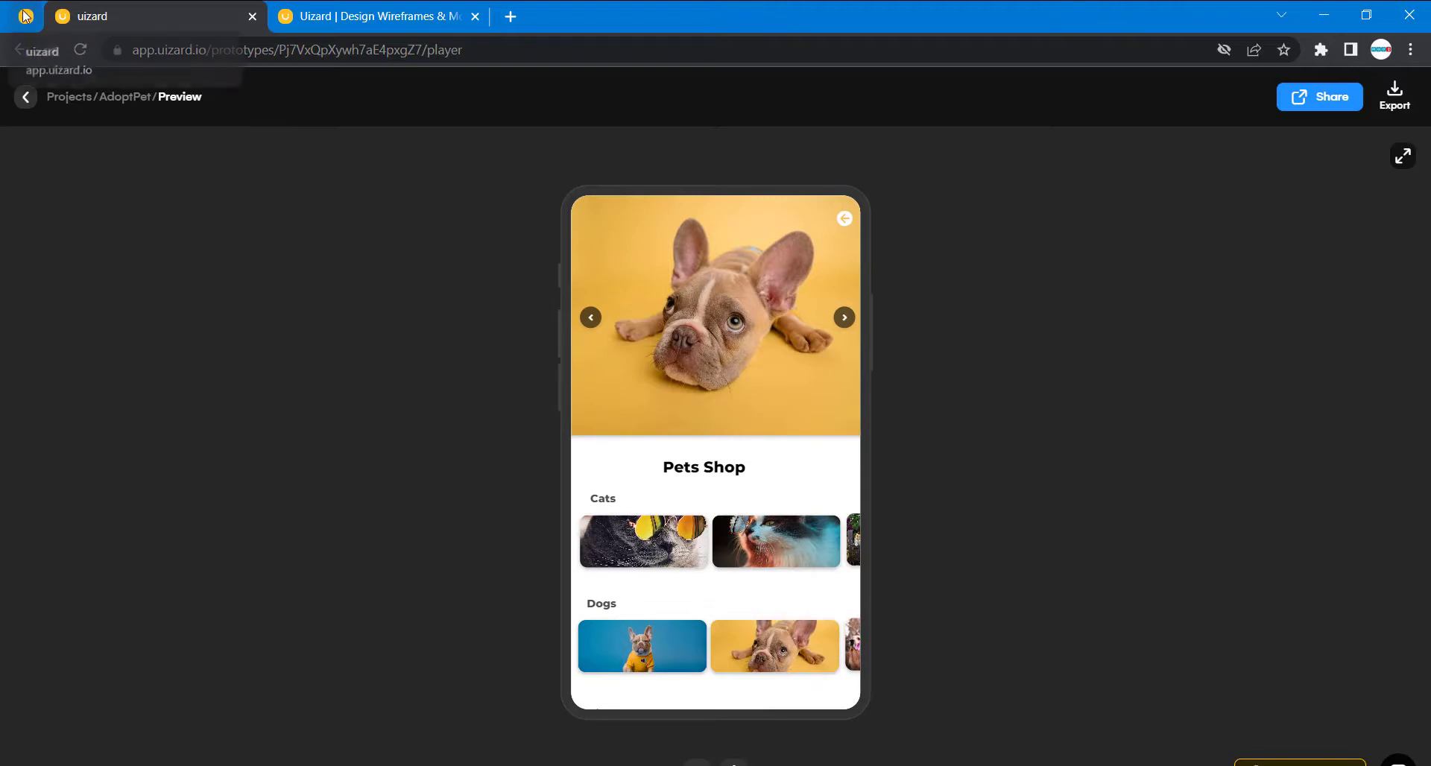
pyautogui.click(20, 49)
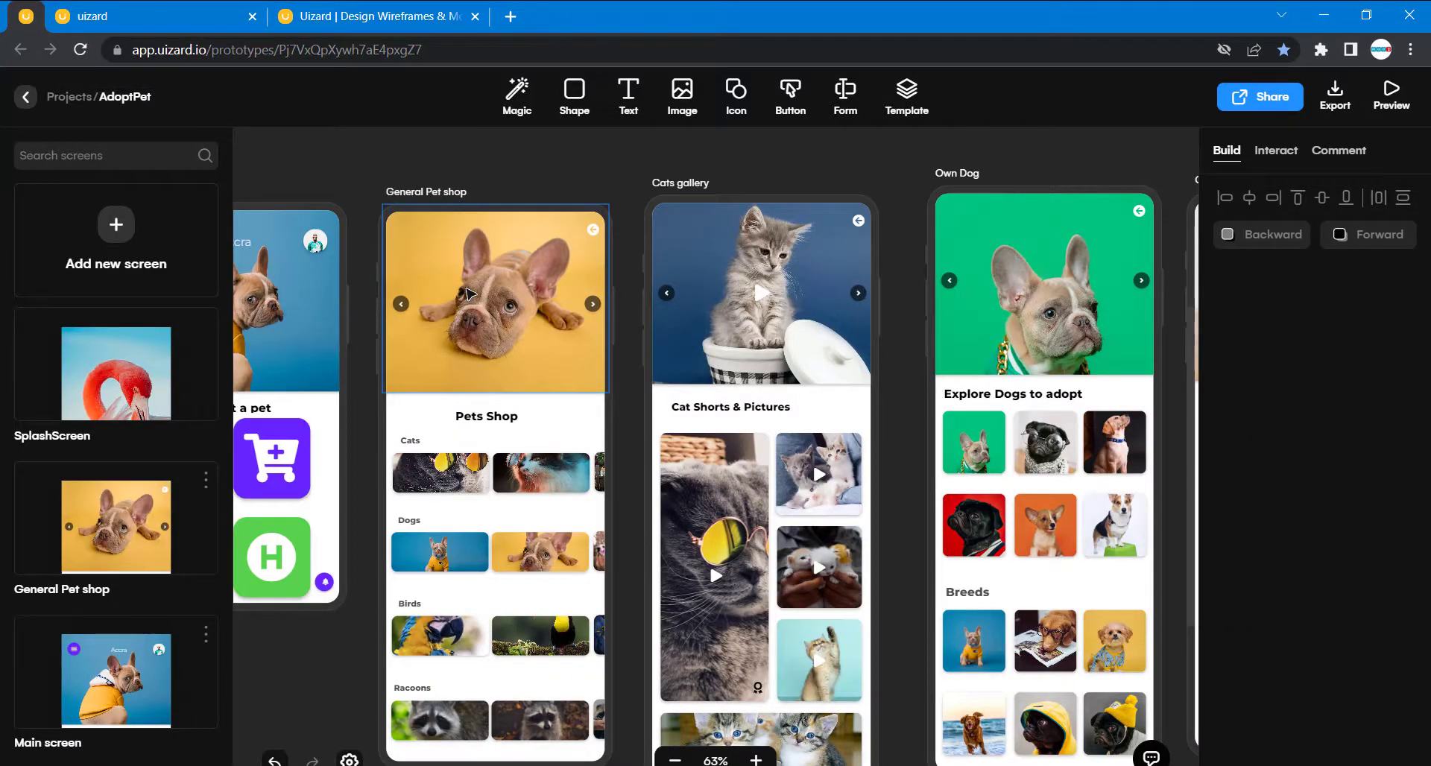
# - Set the blank General shop screen's height to 944, matching the finished General Pet shop screen
pyautogui.scroll(-8, 469, 293)
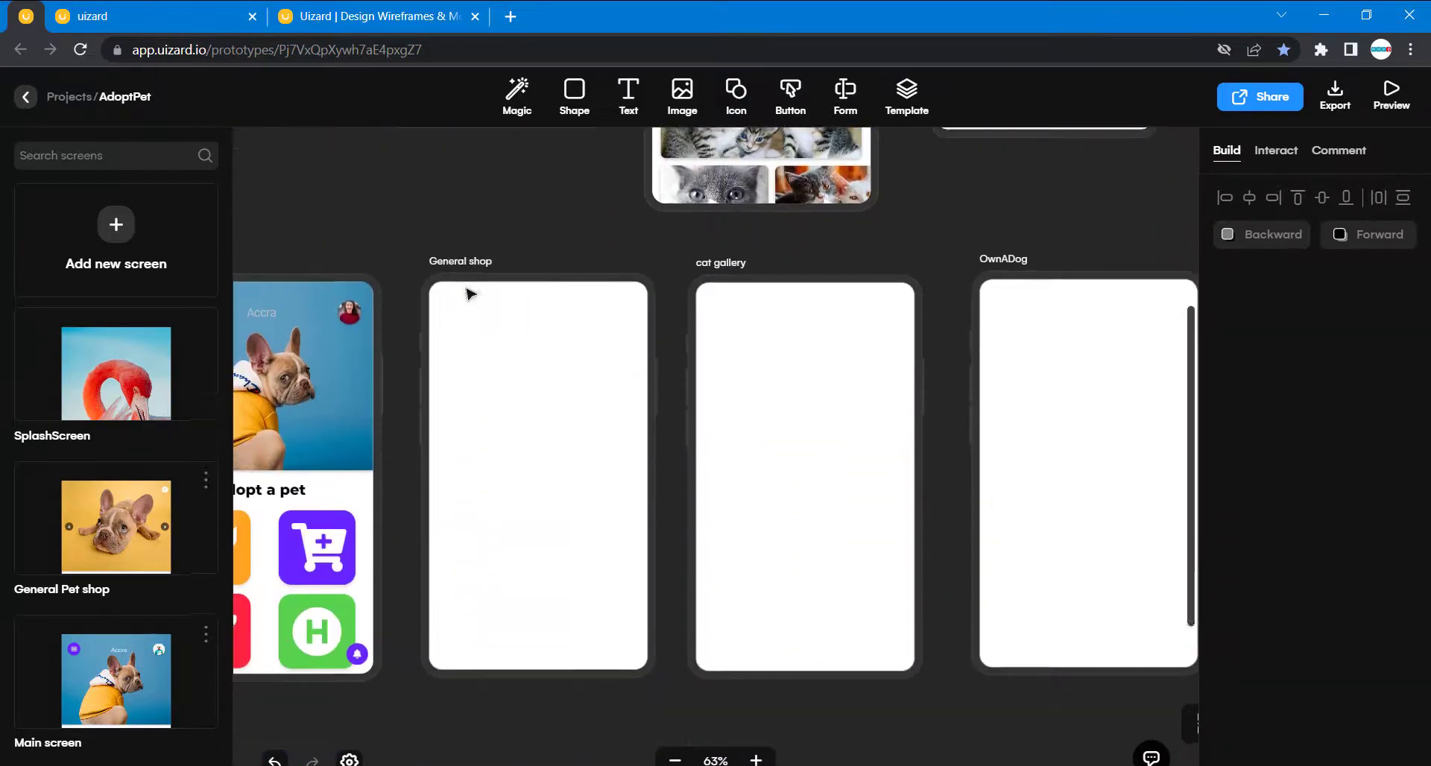
pyautogui.scroll(6, 469, 293)
pyautogui.scroll(3, 470, 293)
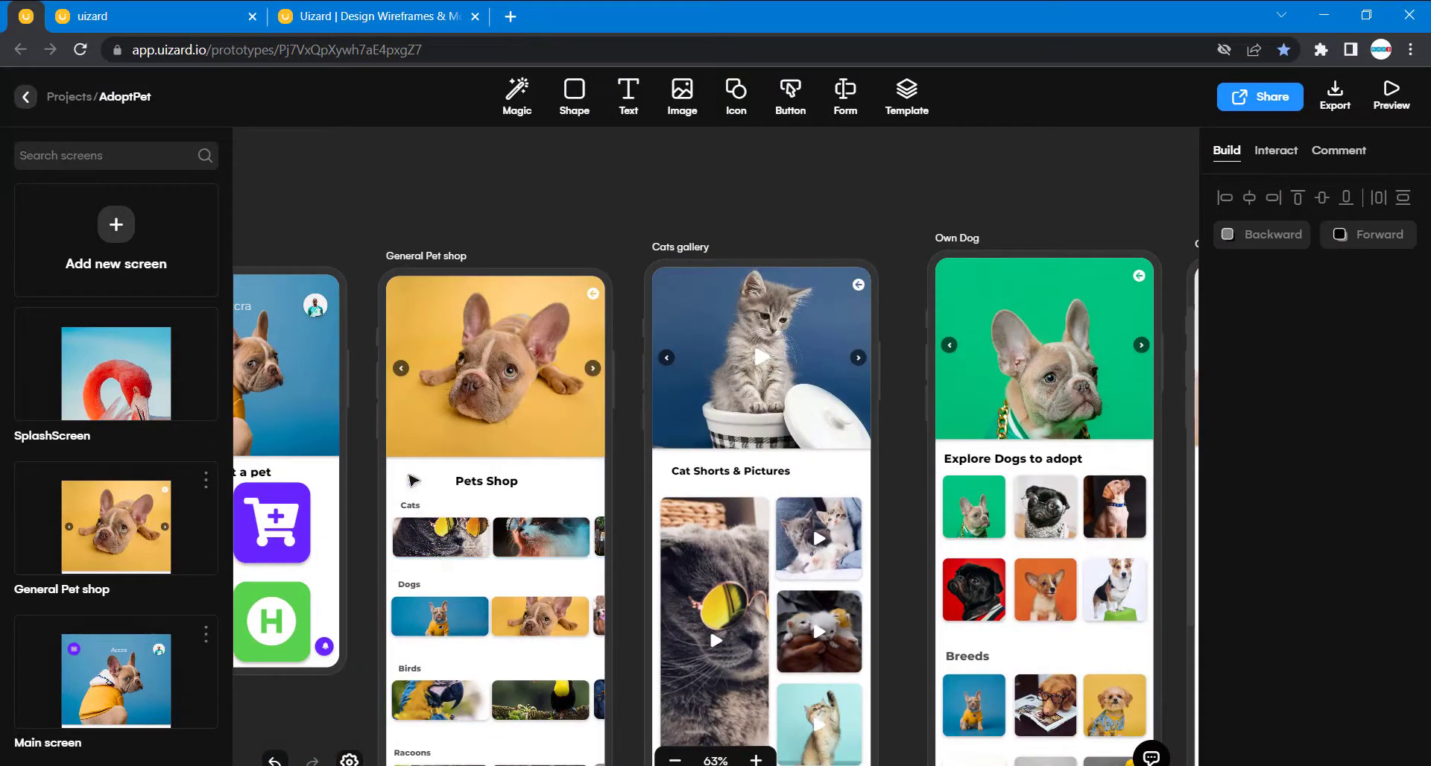
pyautogui.scroll(-4, 486, 542)
pyautogui.click(487, 541)
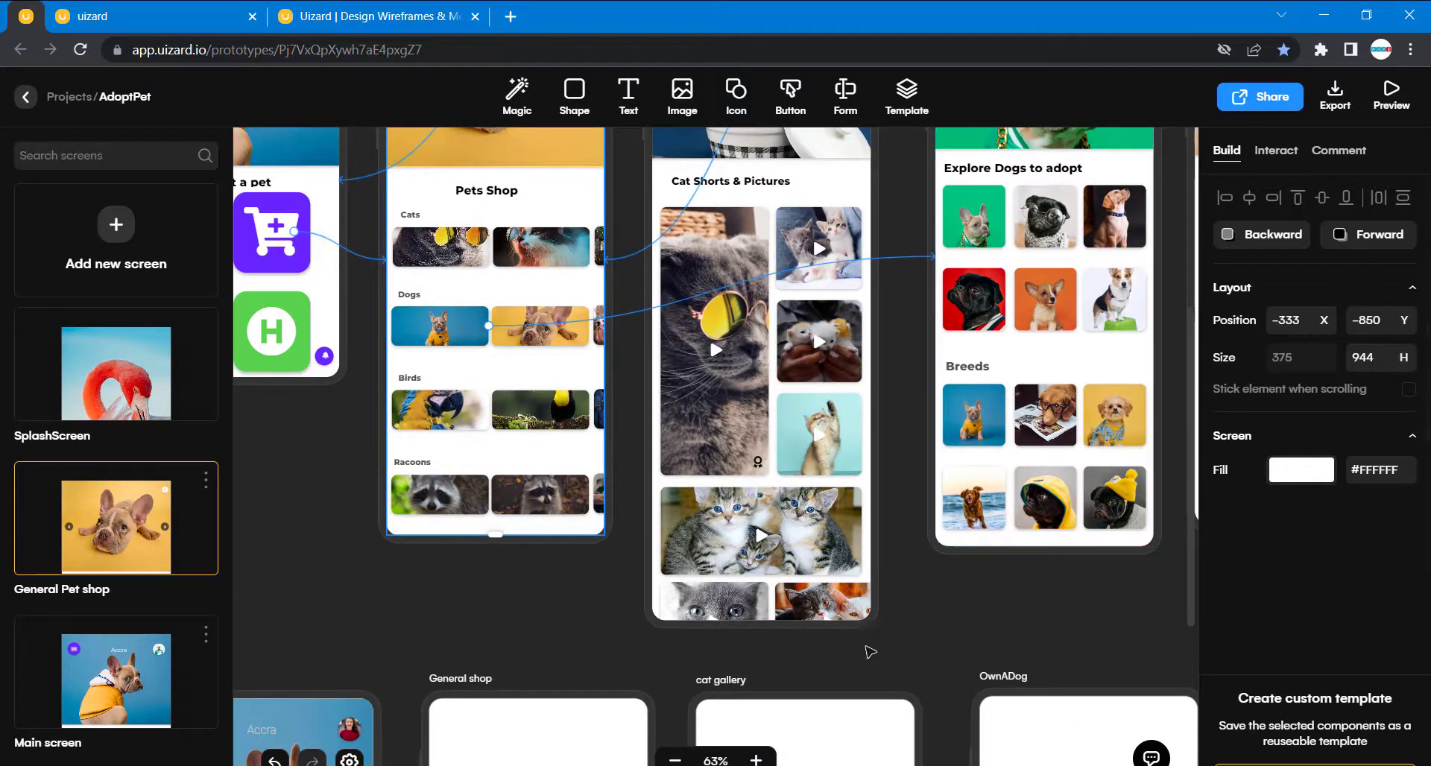
pyautogui.scroll(-8, 825, 667)
pyautogui.click(565, 431)
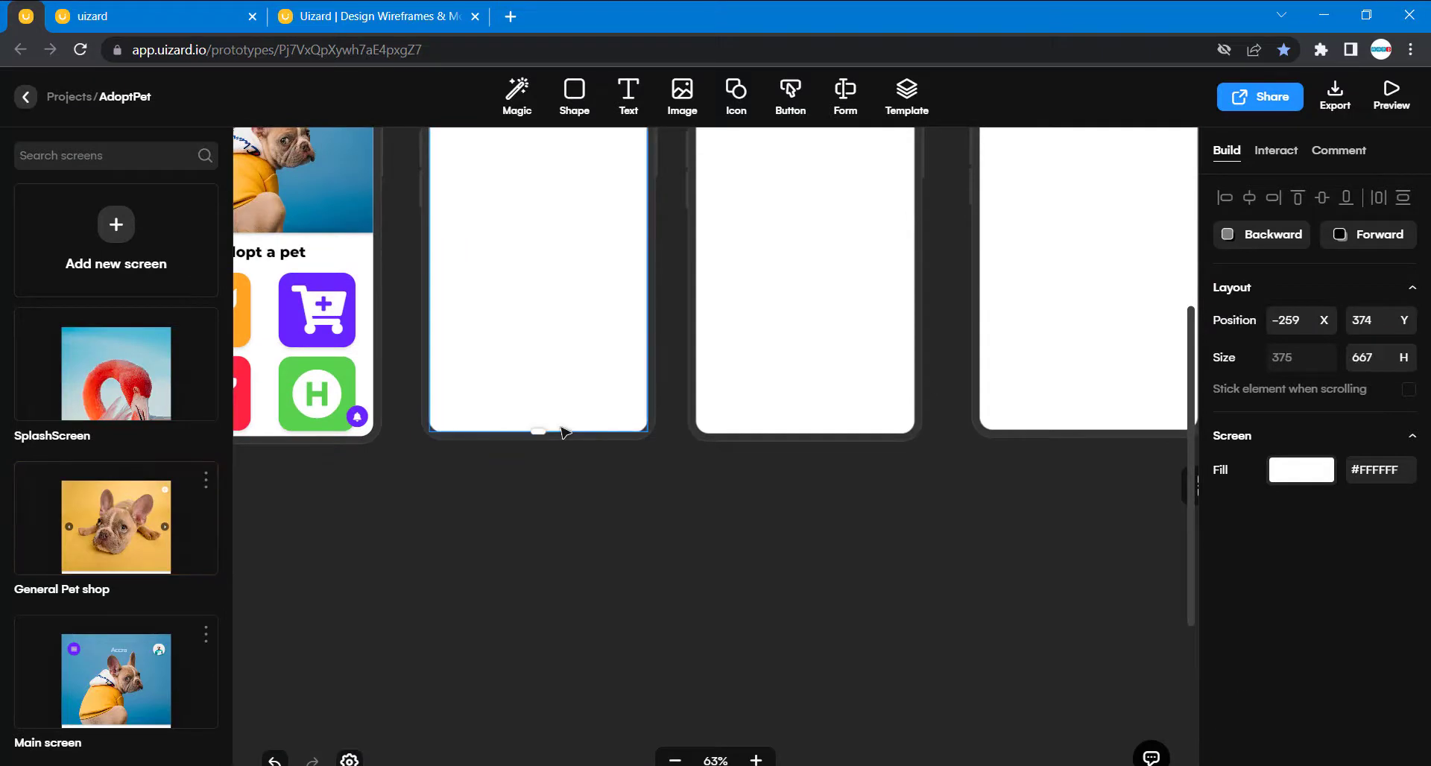
pyautogui.click(1377, 358)
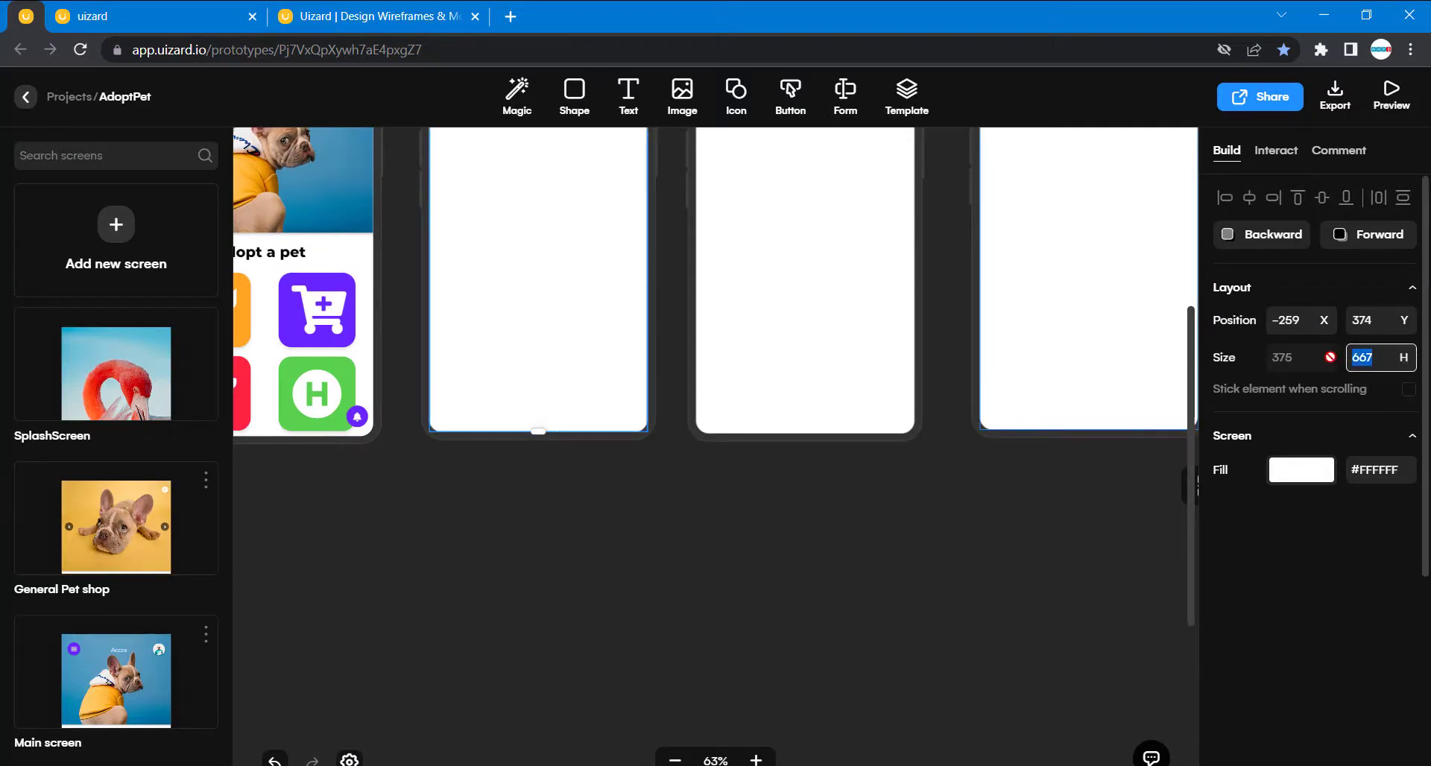
pyautogui.write('944')
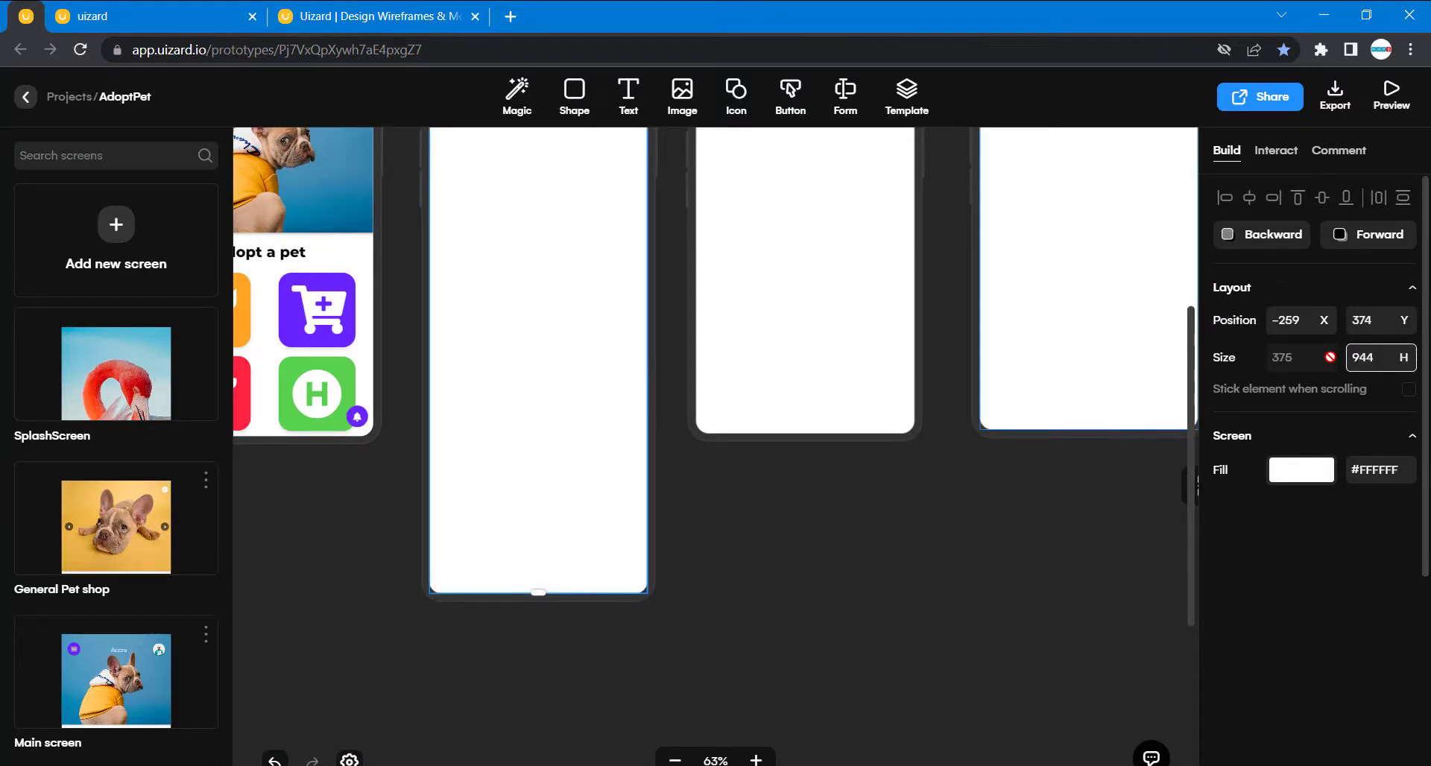
pyautogui.scroll(4, 904, 492)
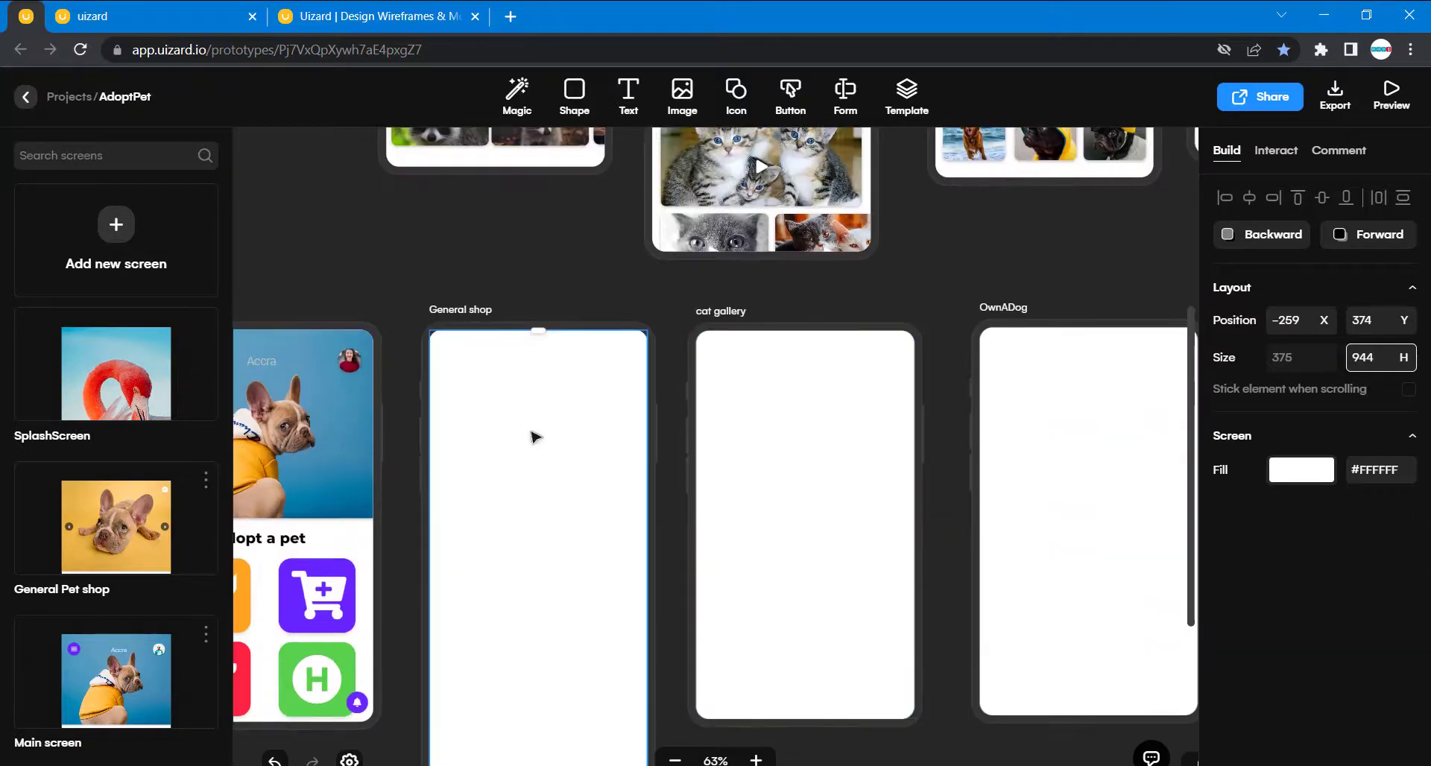
pyautogui.scroll(-5, 519, 591)
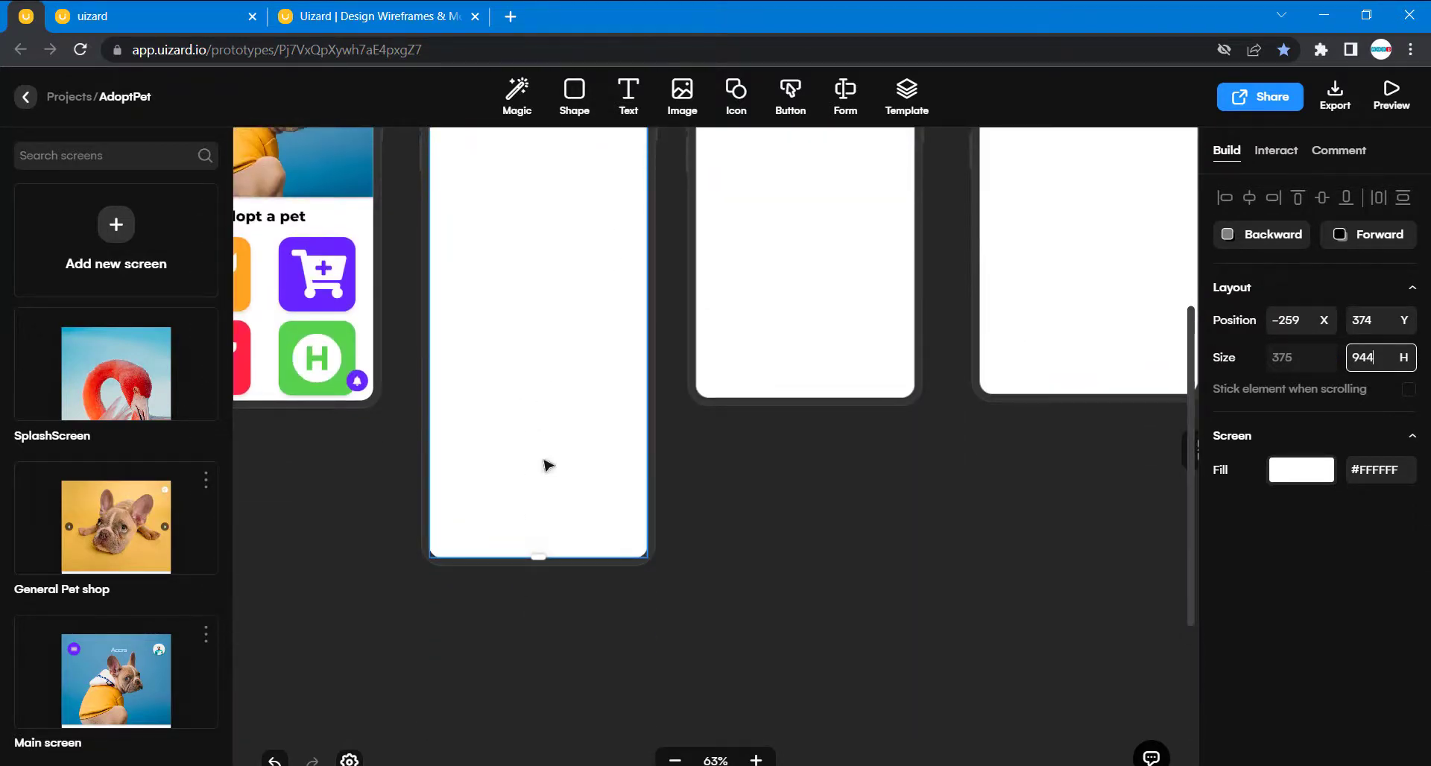
pyautogui.scroll(1, 549, 436)
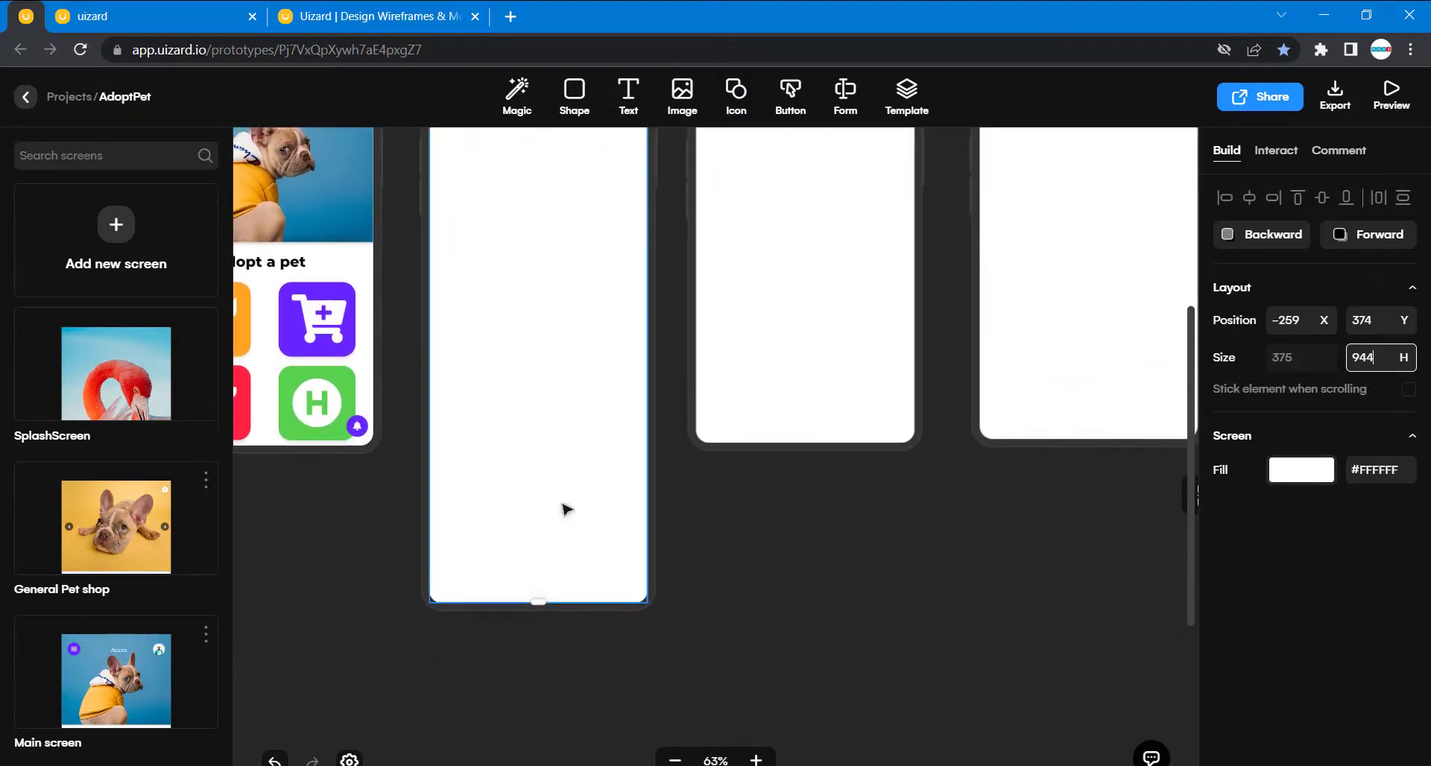
pyautogui.scroll(2, 564, 509)
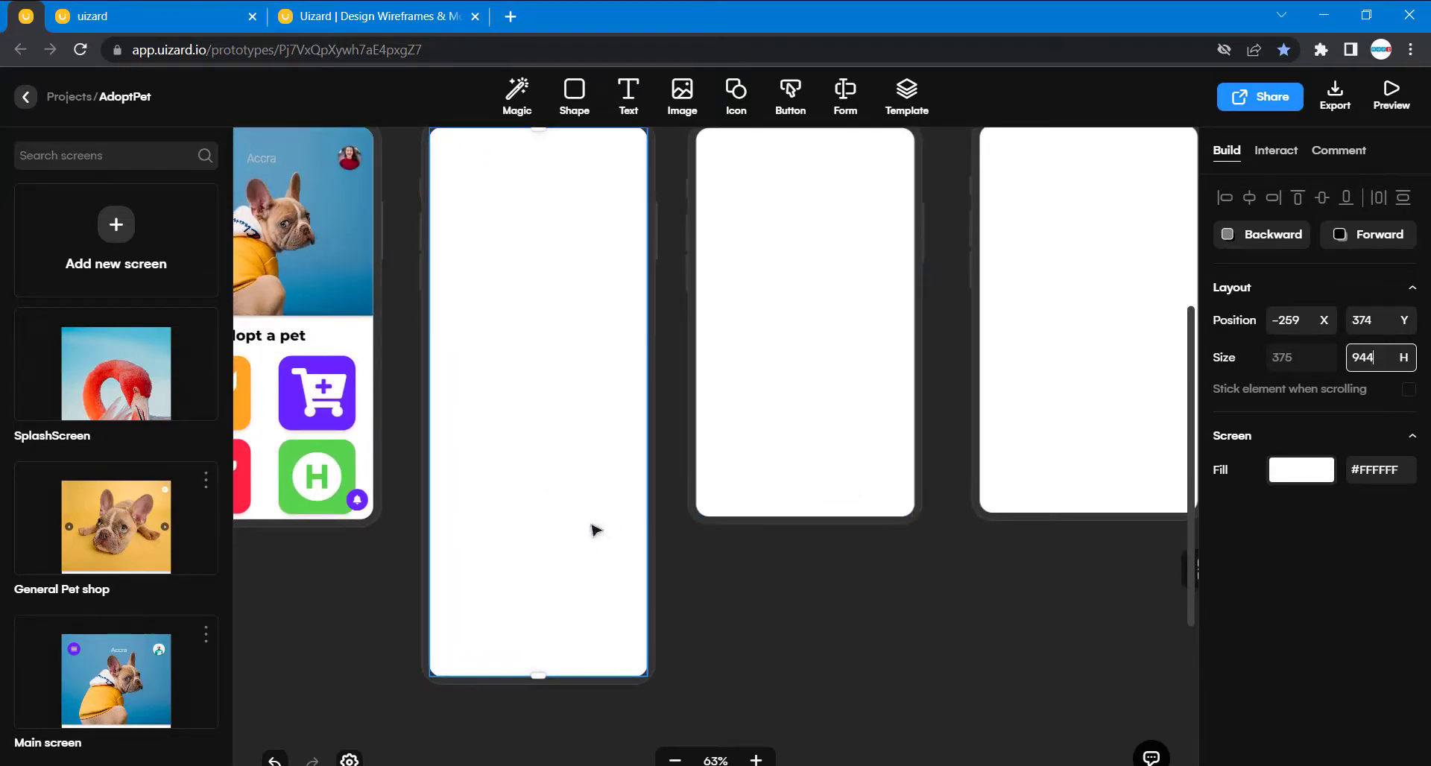
pyautogui.click(757, 508)
pyautogui.moveTo(809, 513); pyautogui.dragTo(821, 587)
pyautogui.hotkey('ctrl', 'z')
pyautogui.click(757, 615)
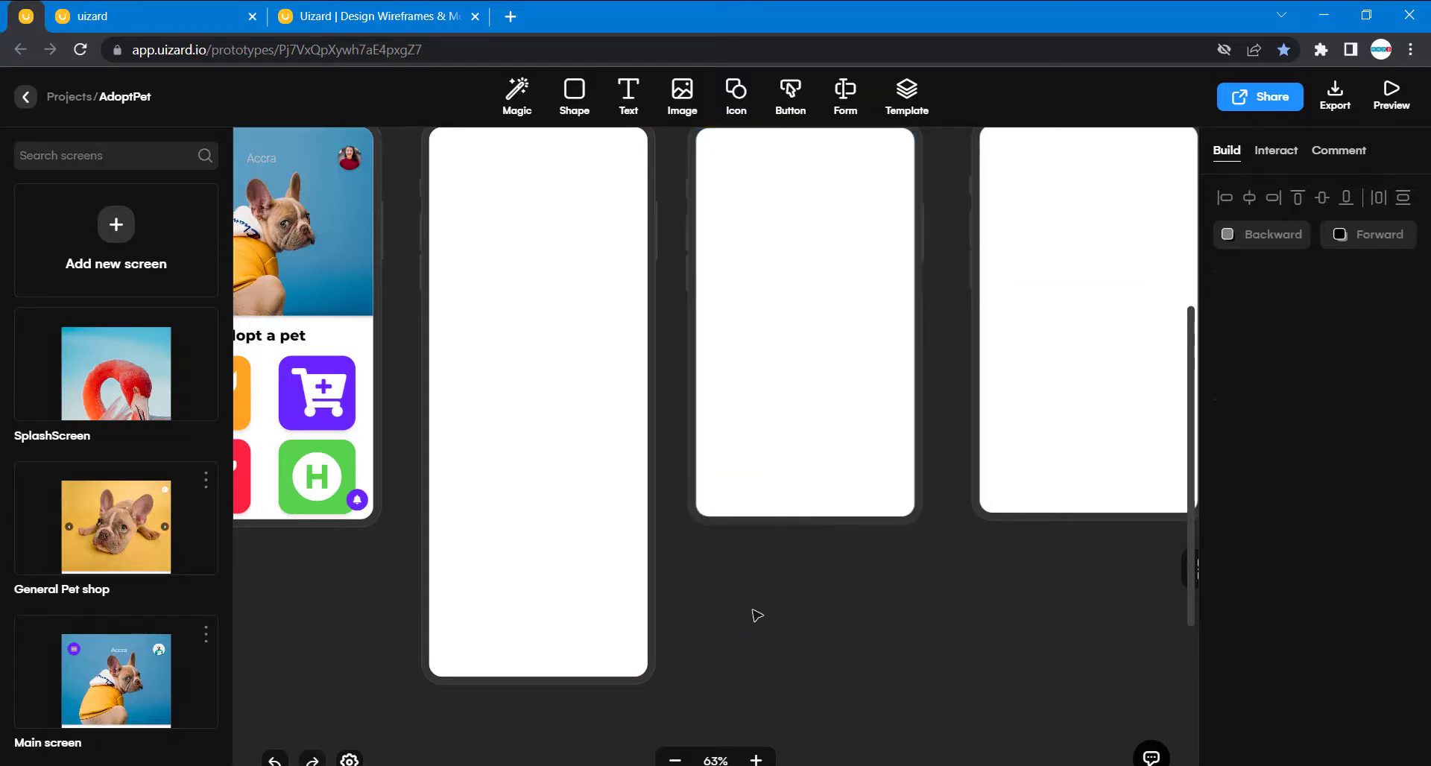
# - Compare the finished General Pet shop screen with the blank General shop screen in the row below
pyautogui.scroll(5, 609, 382)
pyautogui.hscroll(-4, 609, 382)
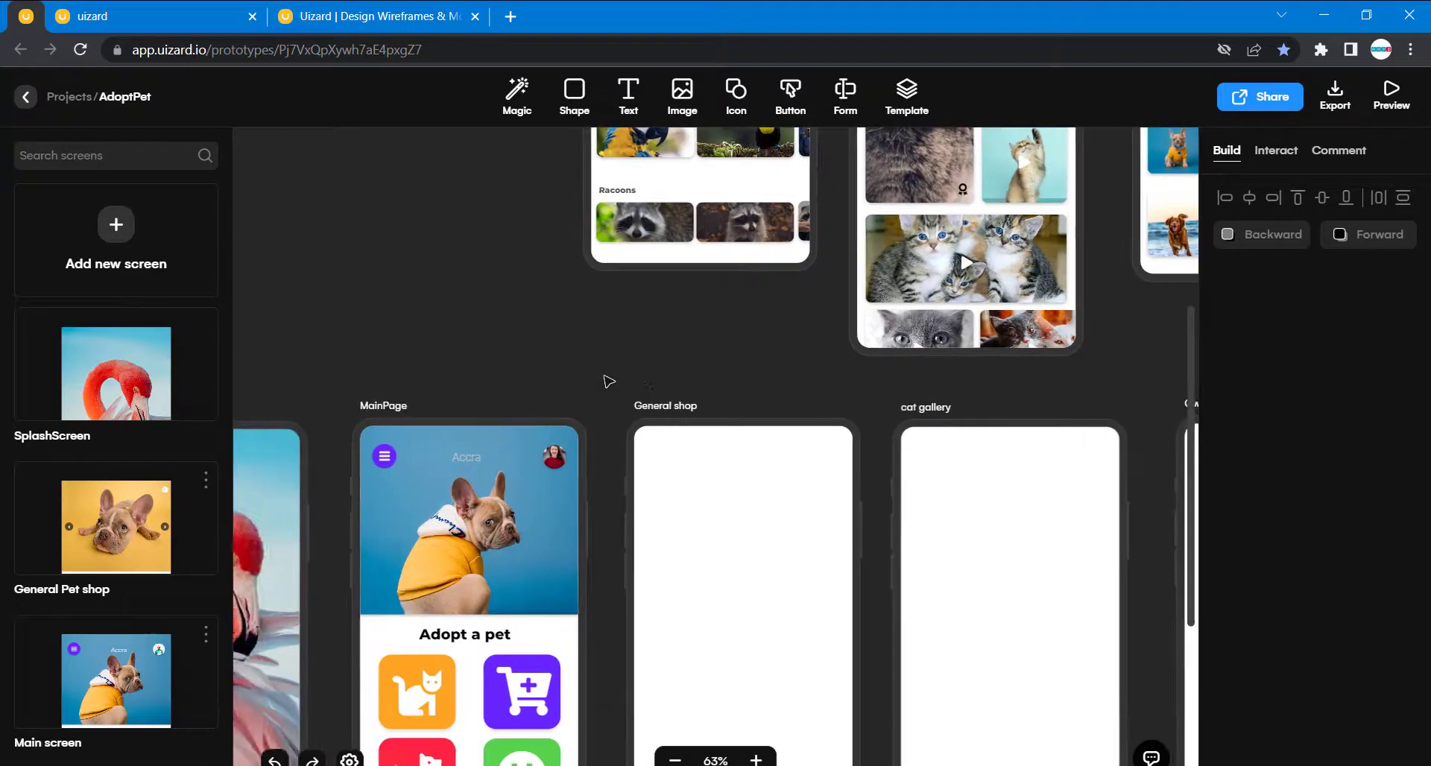
pyautogui.scroll(5, 609, 382)
pyautogui.scroll(3, 609, 382)
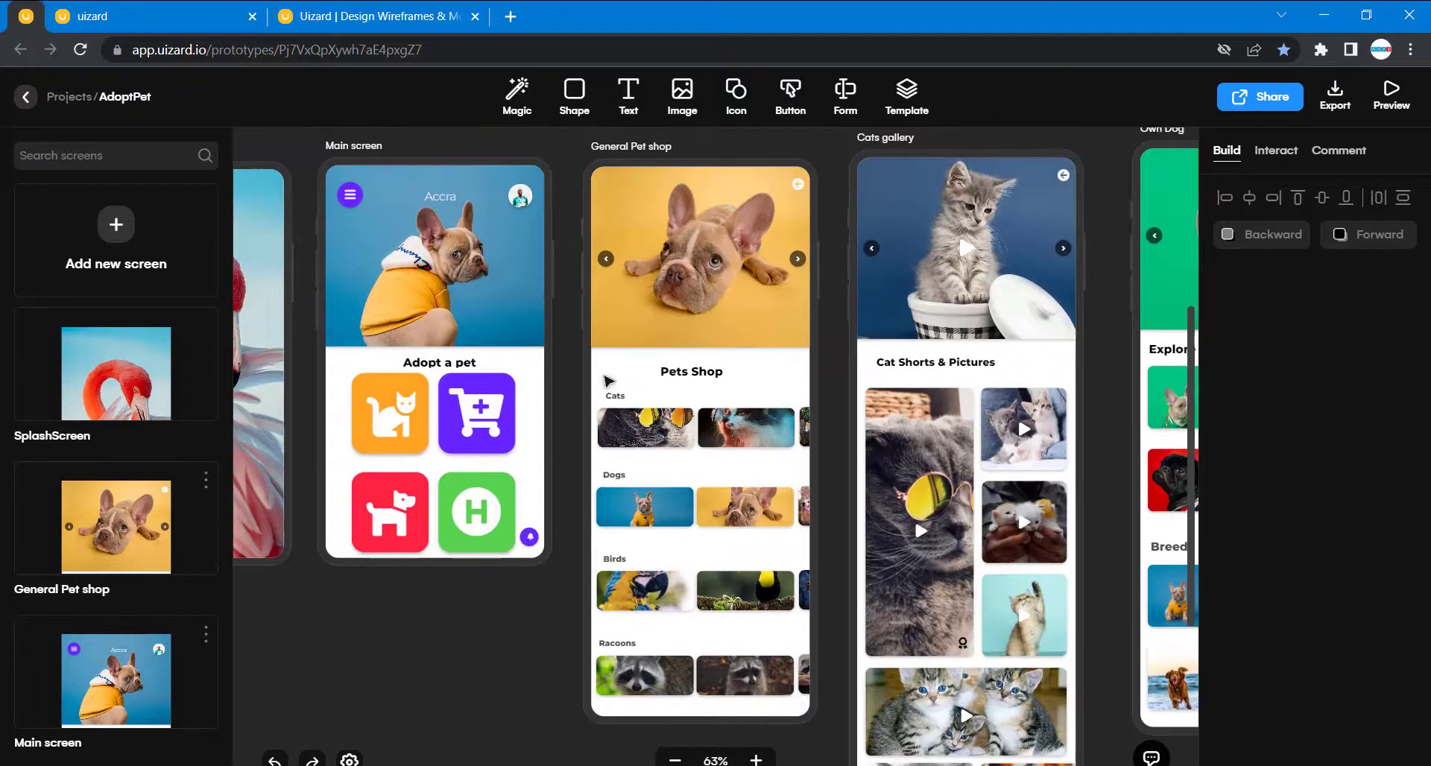
pyautogui.scroll(-1, 609, 381)
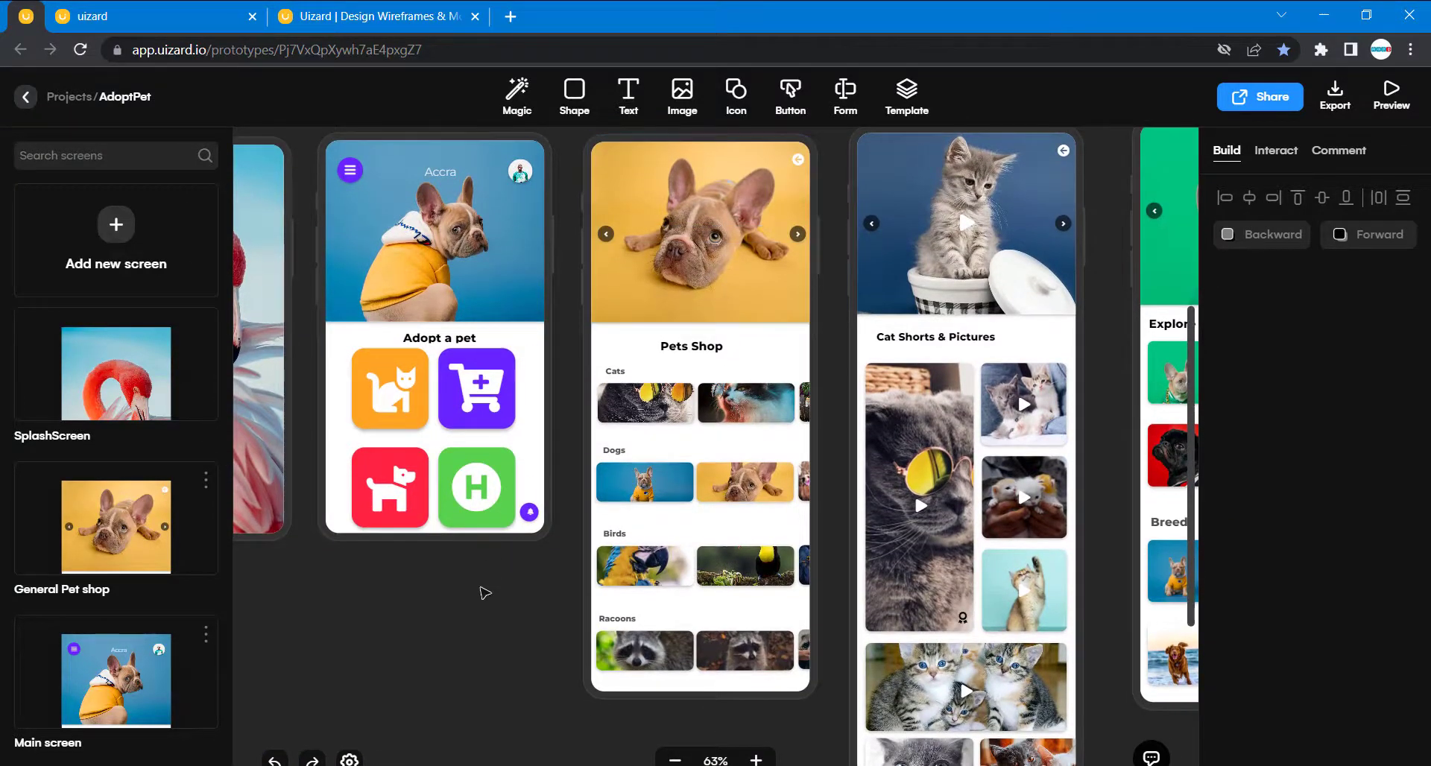
pyautogui.scroll(-12, 483, 610)
pyautogui.hscroll(5, 483, 609)
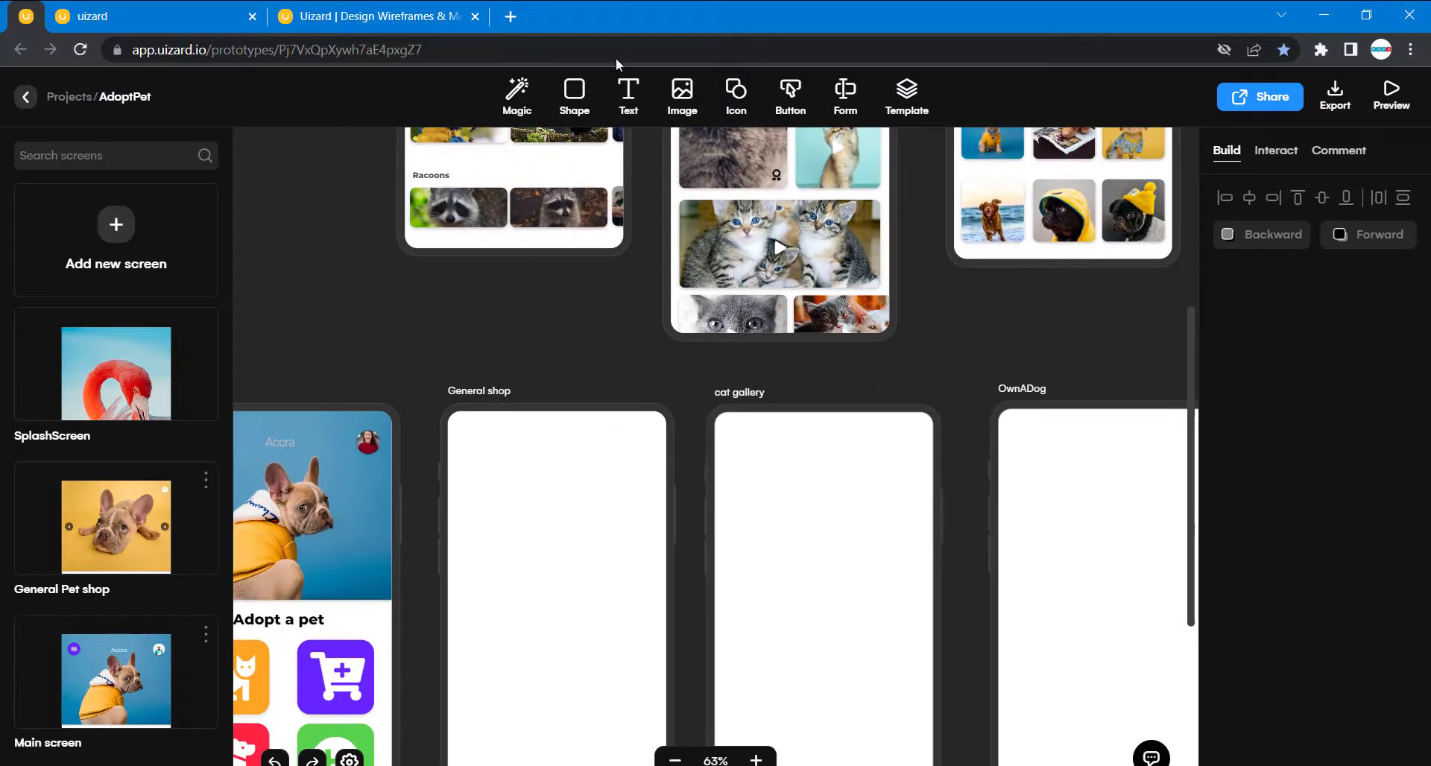
# - Look through the recently used images in the image library for the General Pet shop header picture
pyautogui.click(682, 93)
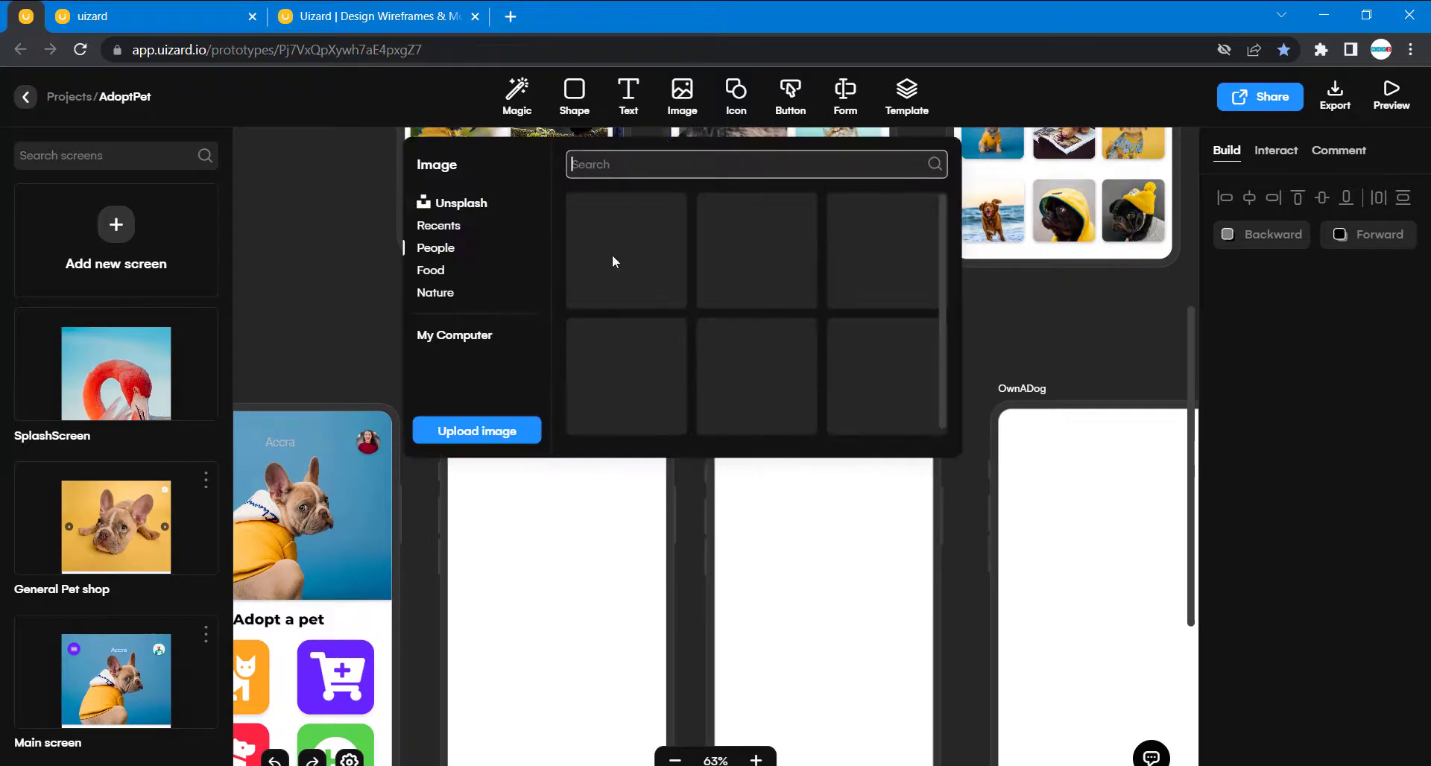
pyautogui.click(447, 226)
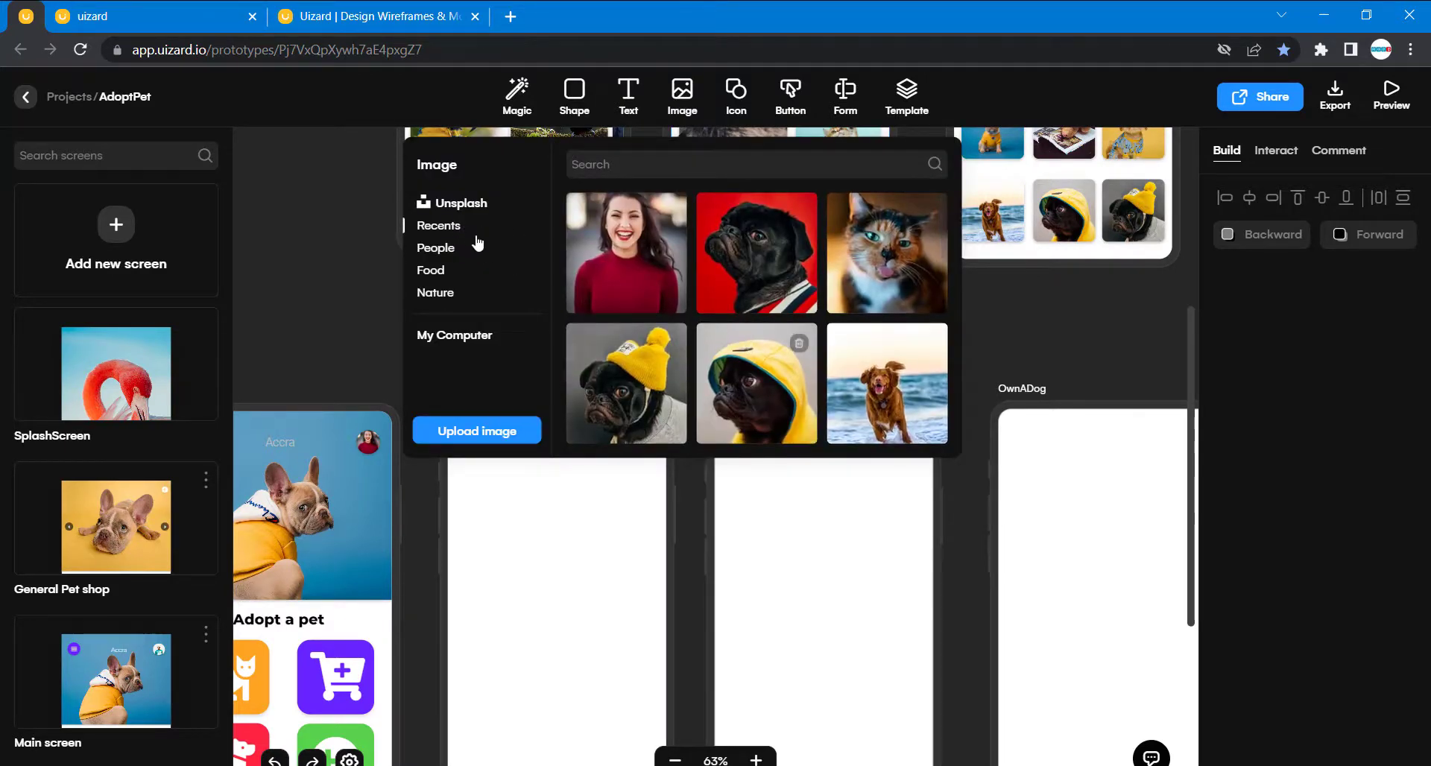
pyautogui.scroll(-3, 762, 382)
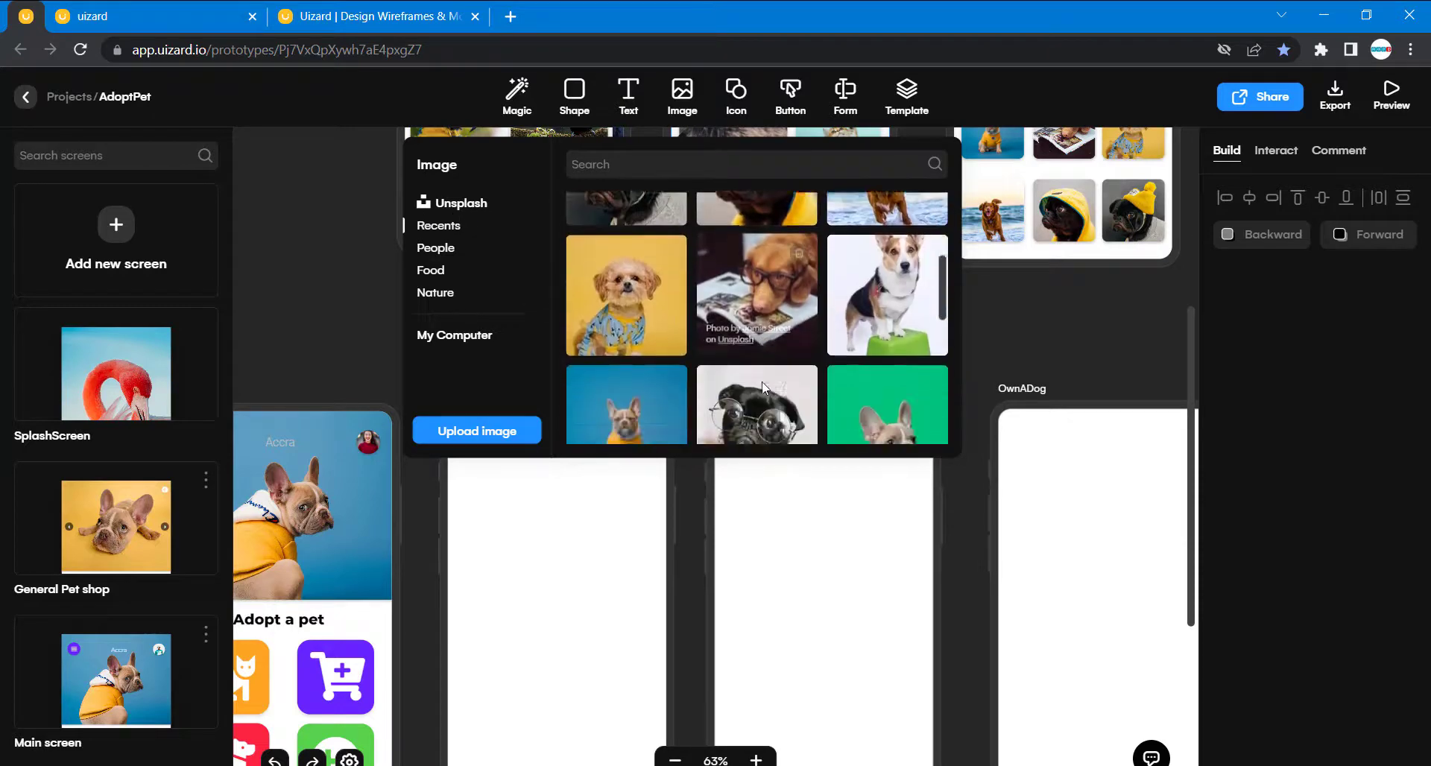
pyautogui.scroll(-6, 764, 387)
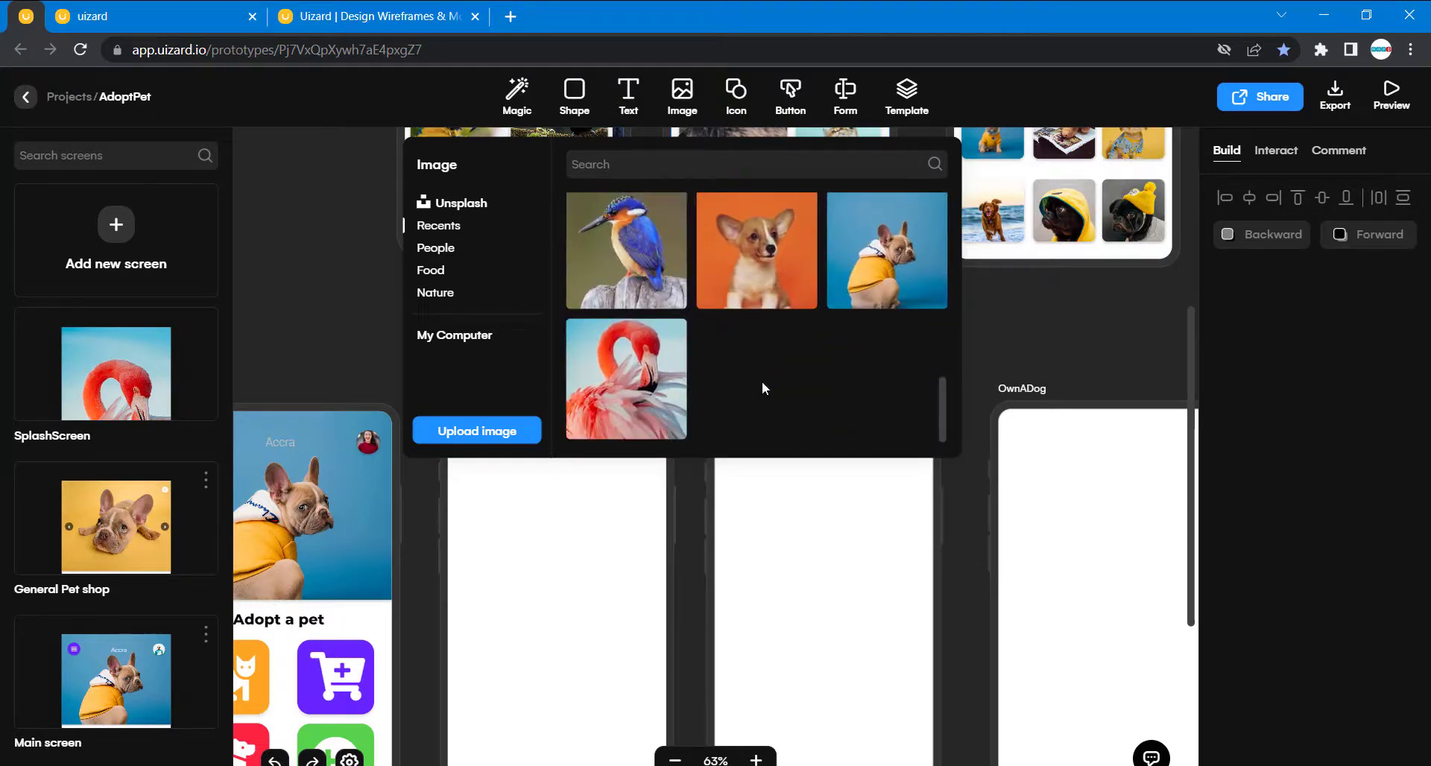
pyautogui.scroll(6, 761, 381)
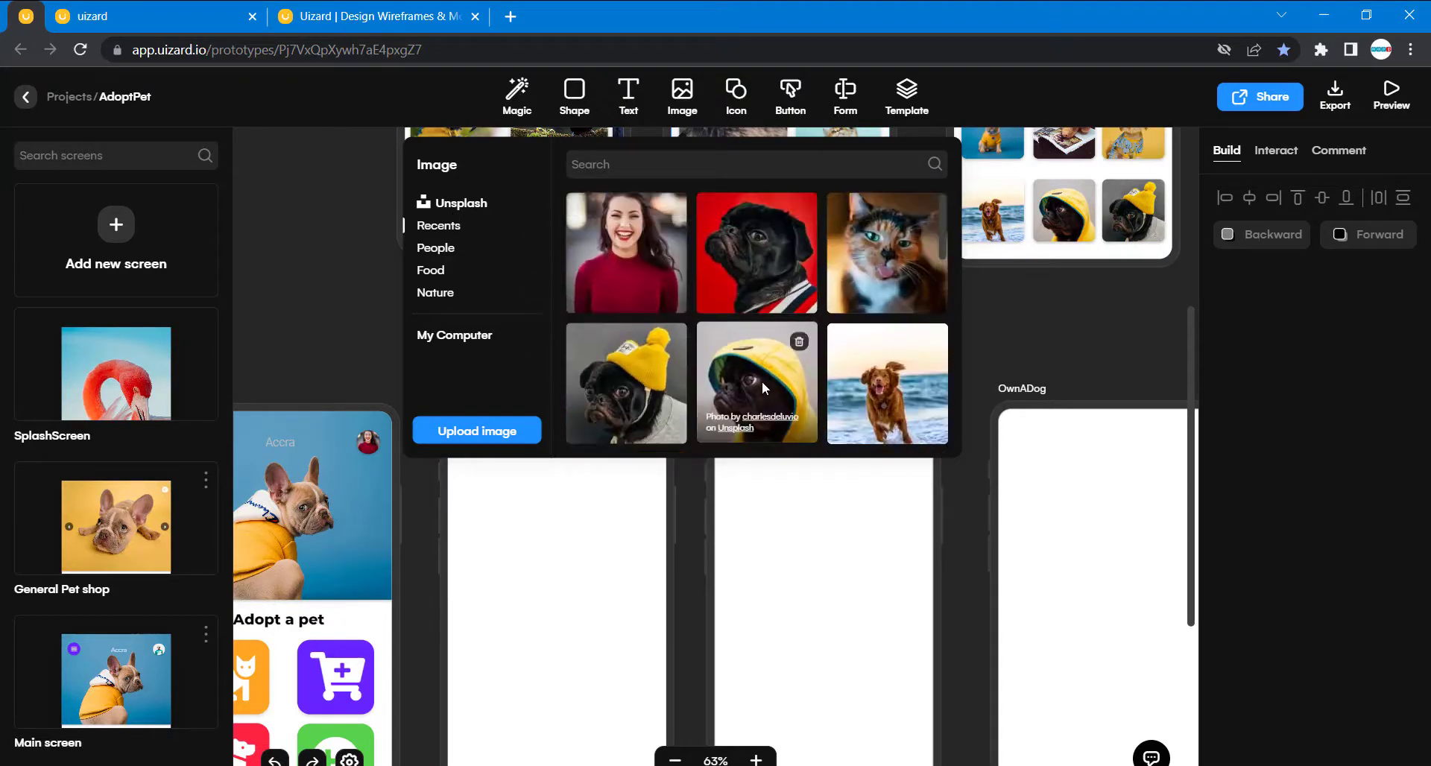
pyautogui.scroll(3, 534, 550)
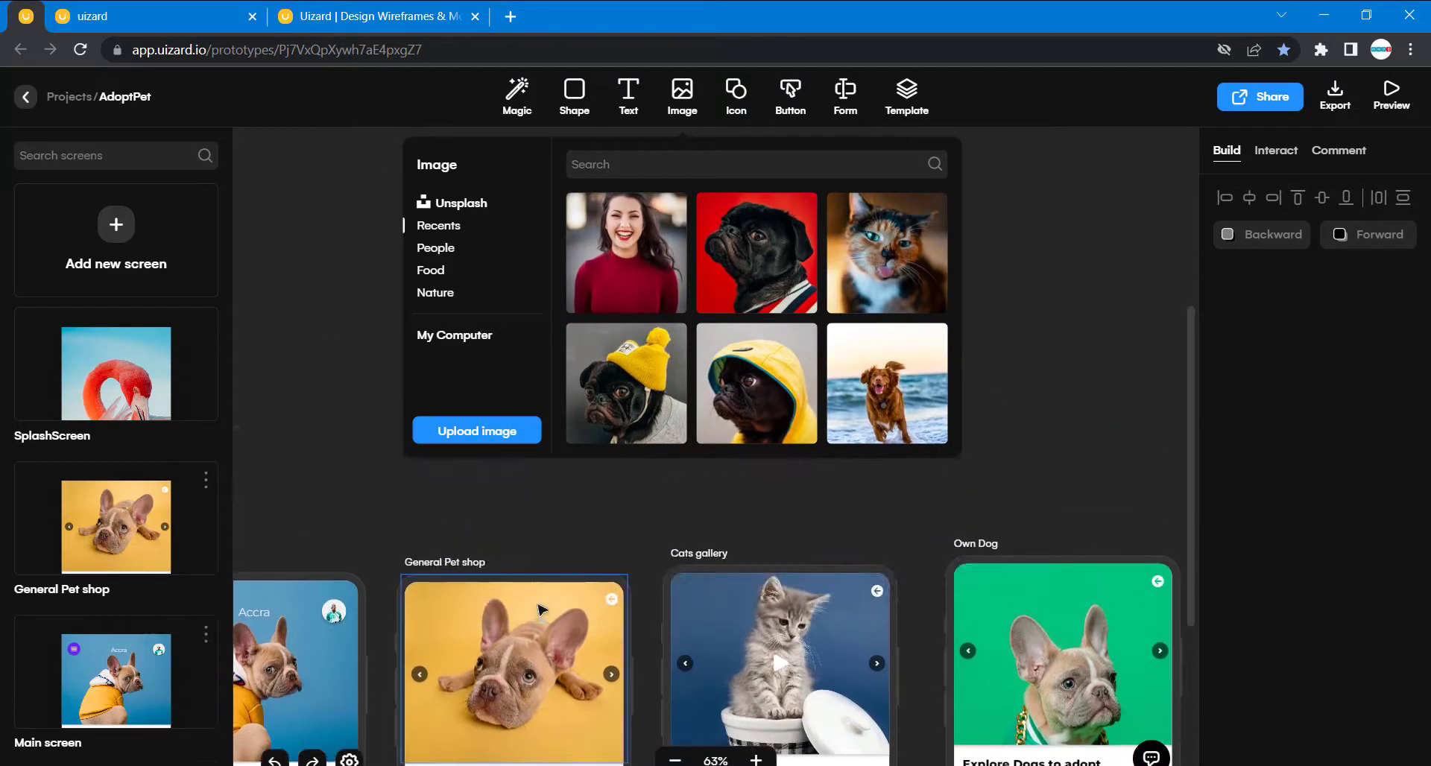
# - Search the image library for "brown french bull" and look through the results for the General Pet shop header picture
pyautogui.click(542, 610)
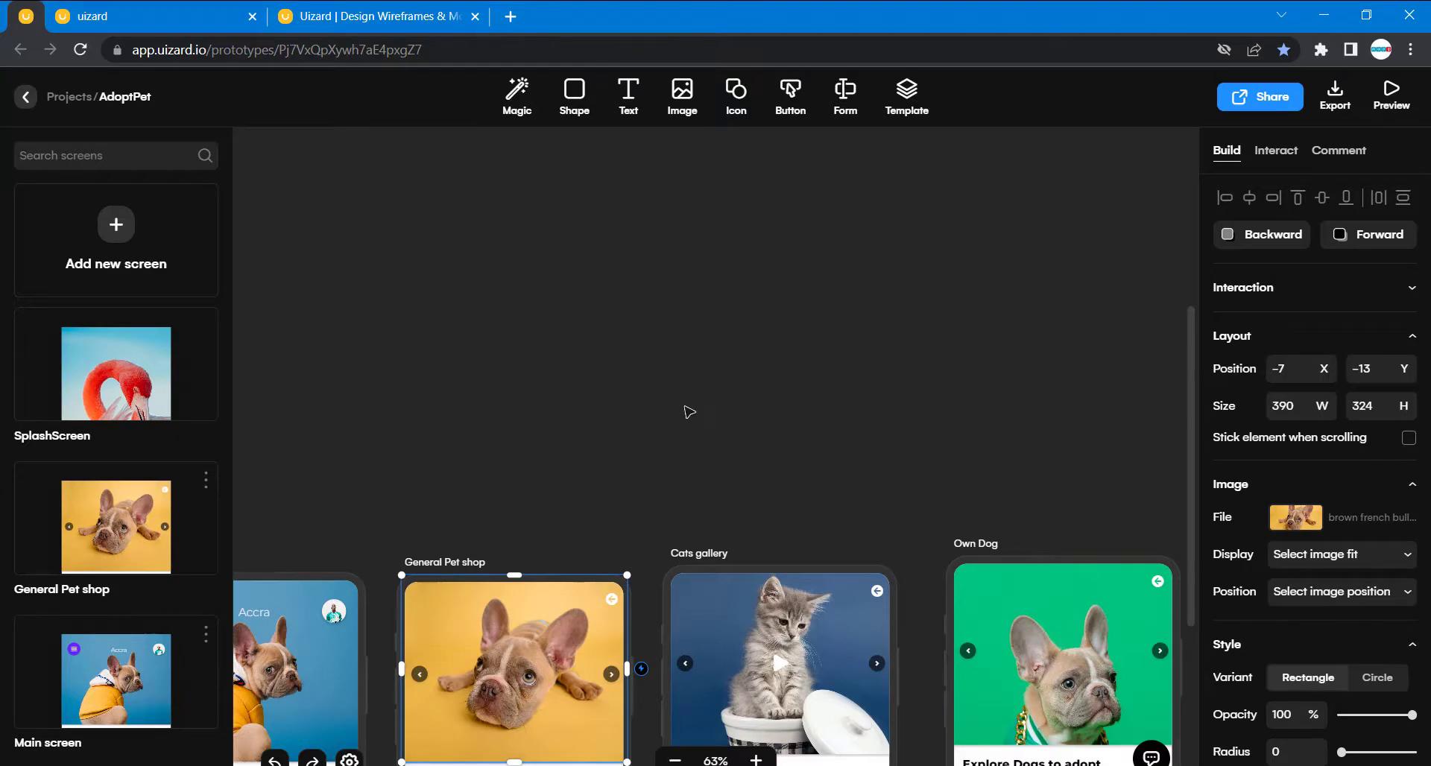
pyautogui.scroll(-3, 687, 409)
pyautogui.click(681, 93)
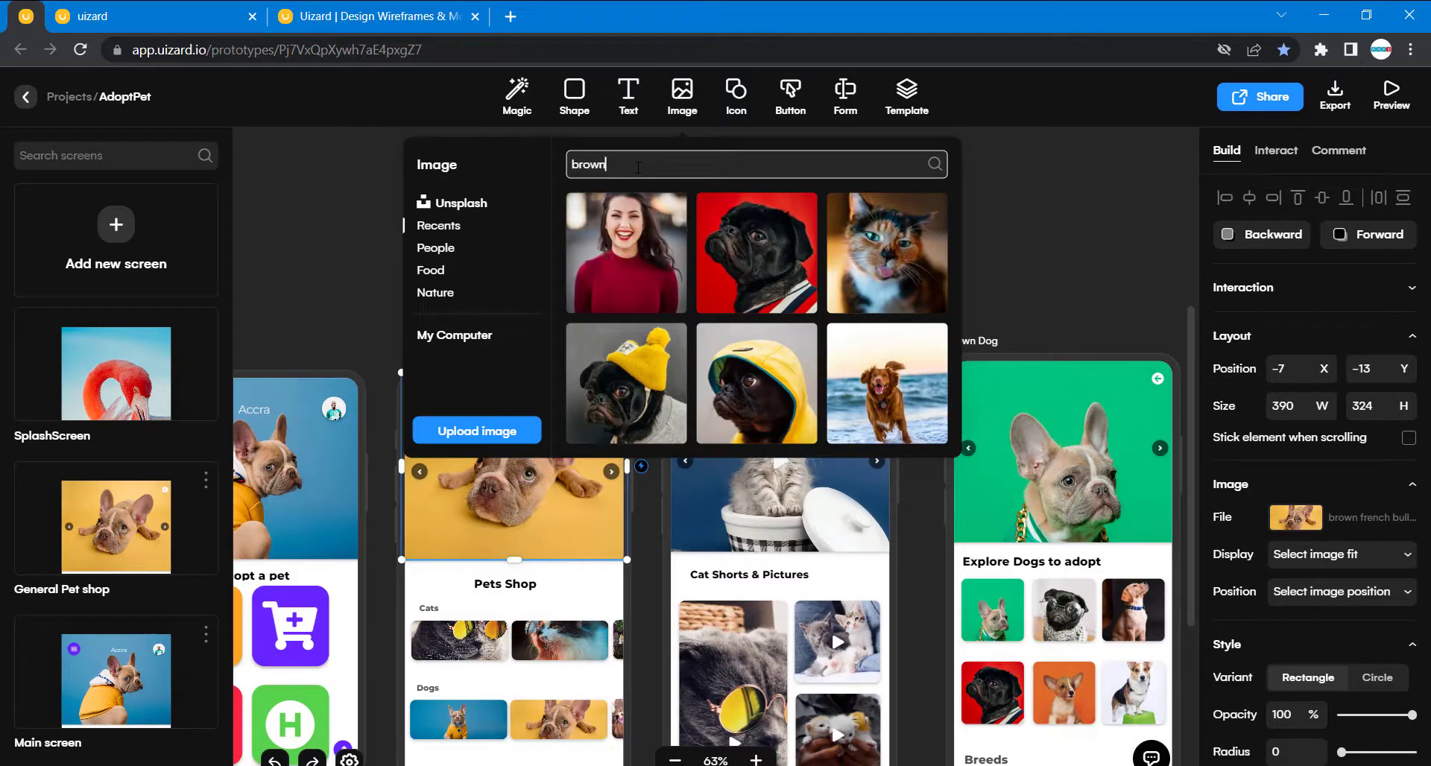
pyautogui.write('brown french')
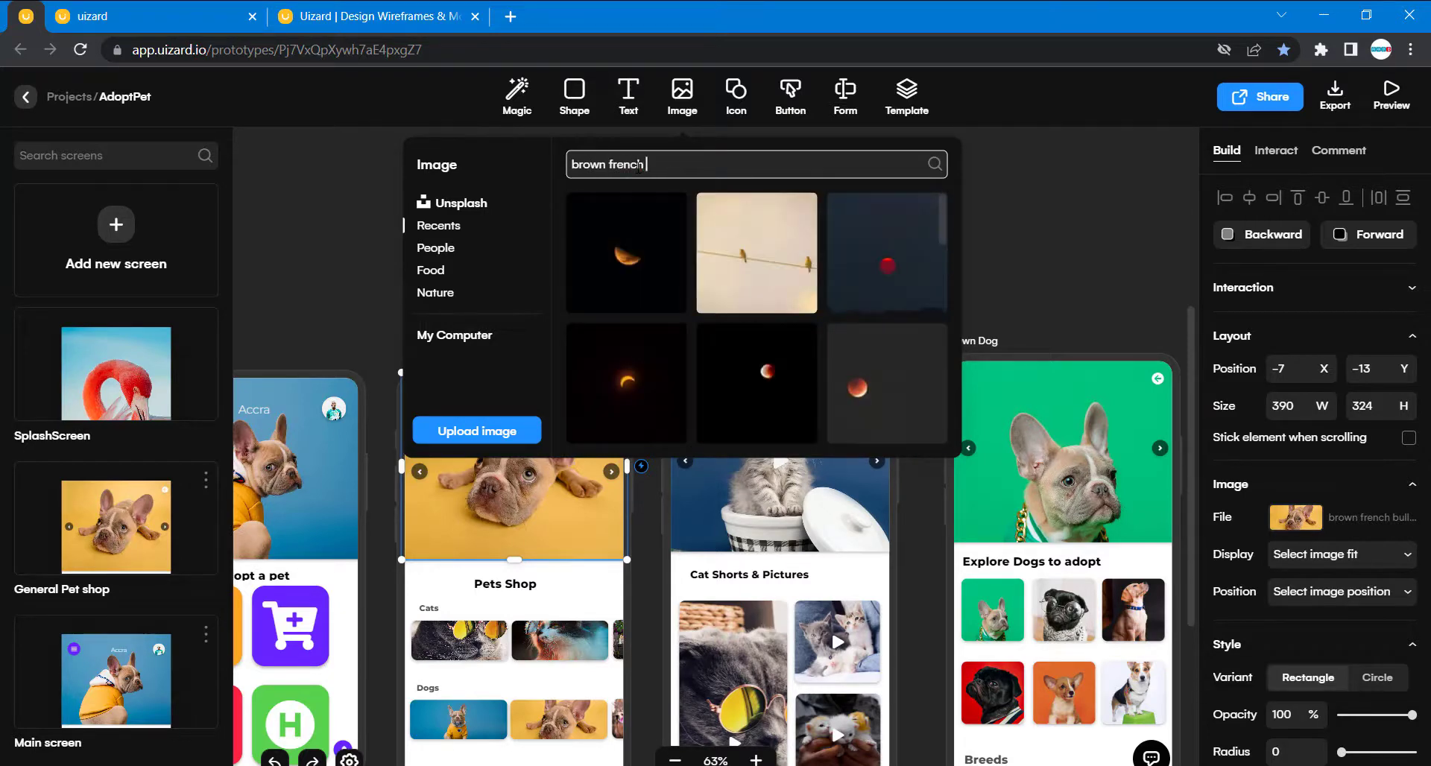
pyautogui.write(' bull')
pyautogui.scroll(-3, 722, 343)
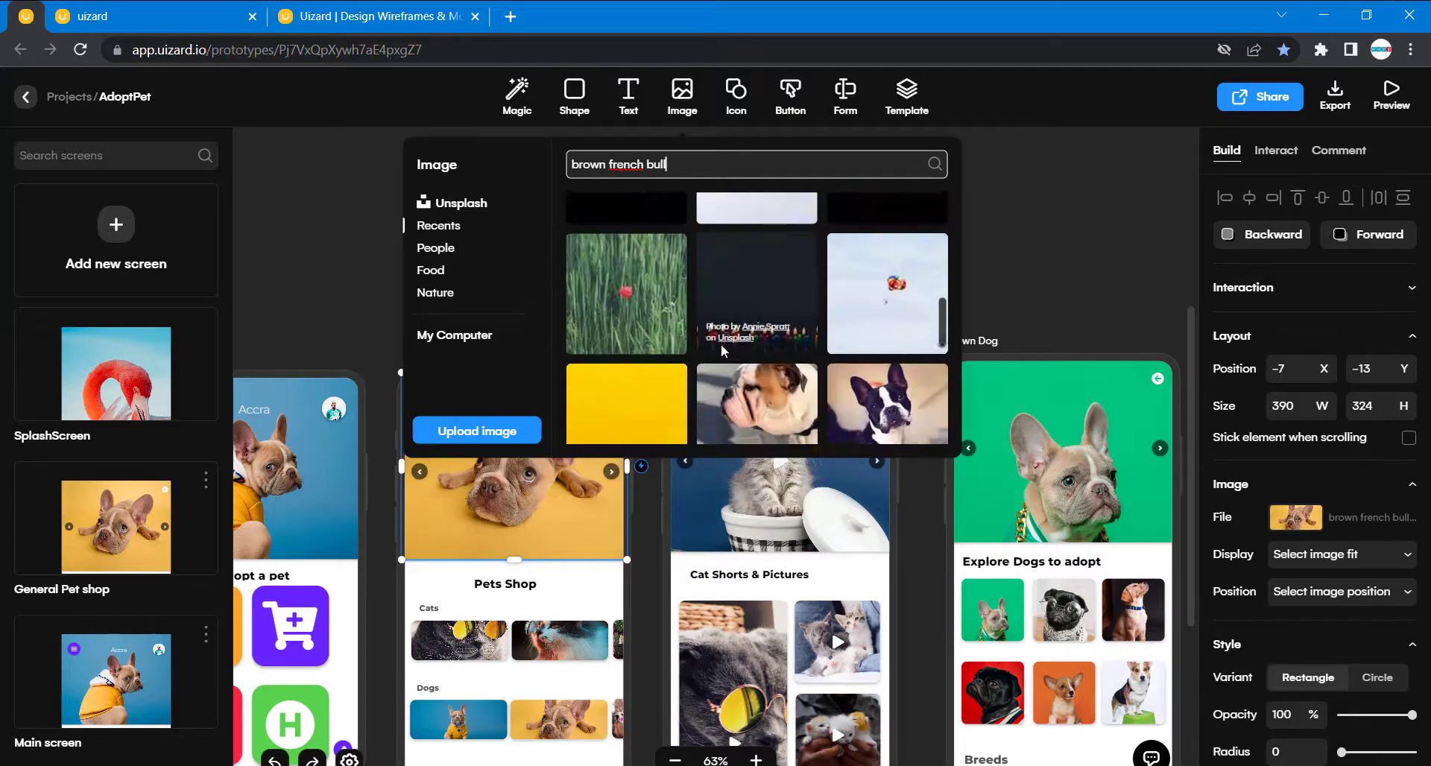
pyautogui.scroll(3, 721, 348)
pyautogui.scroll(-6, 721, 347)
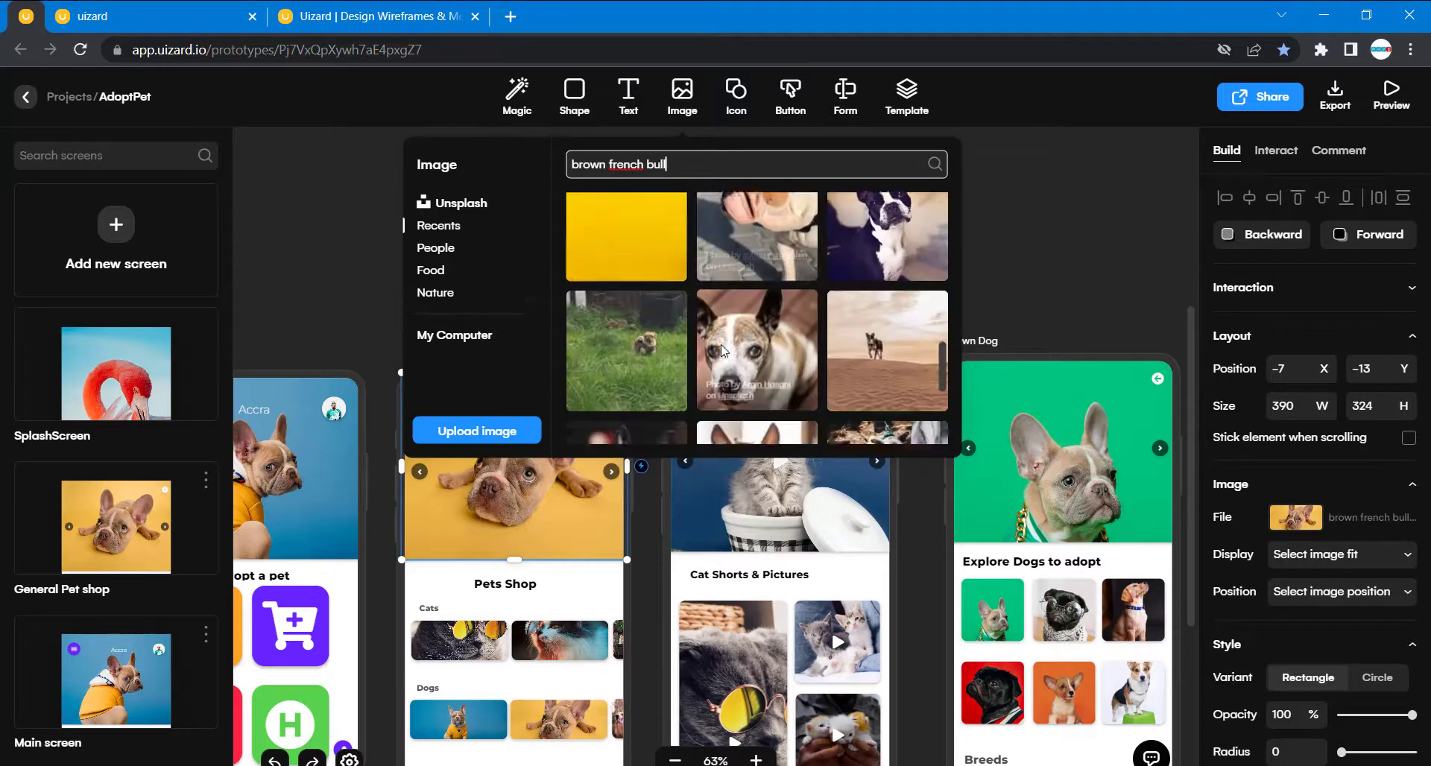
pyautogui.scroll(-10, 722, 349)
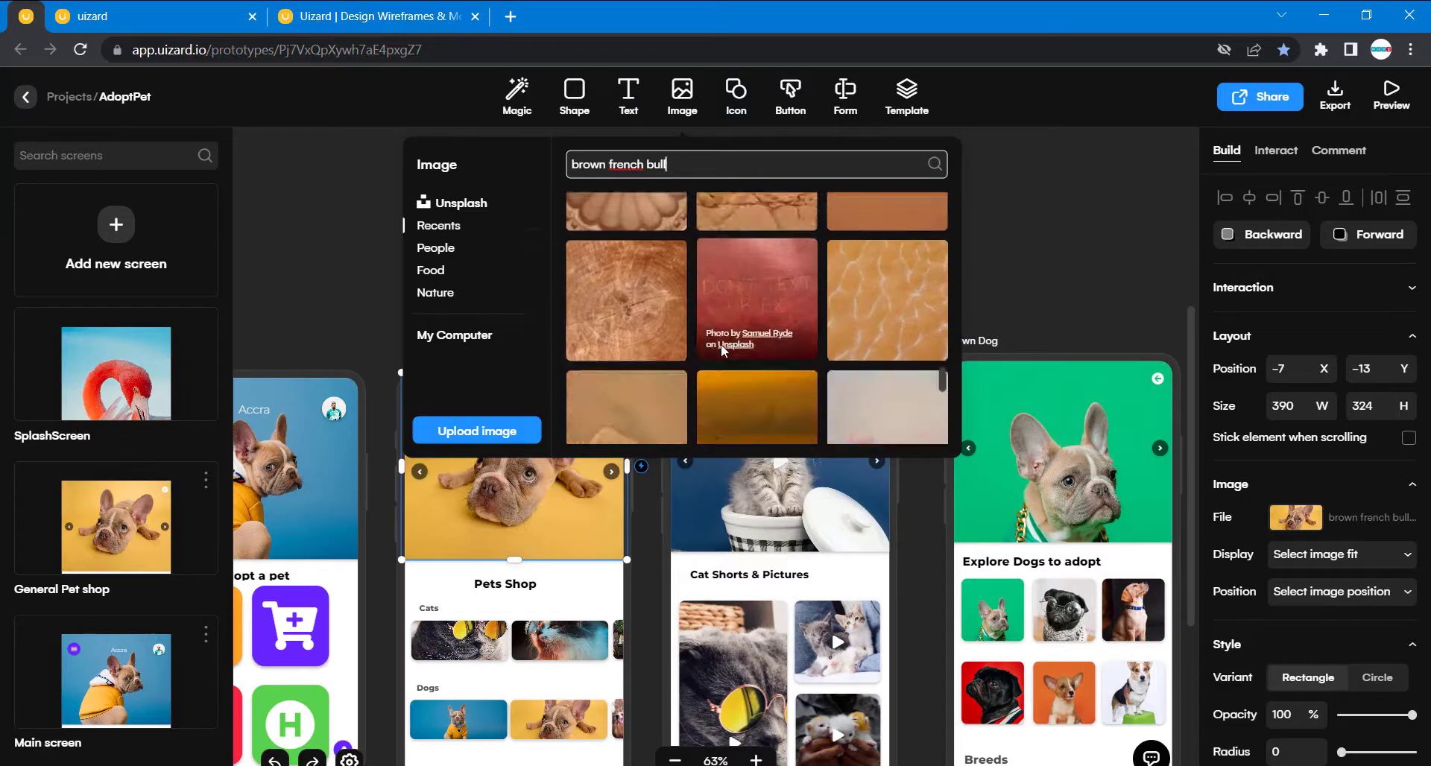
pyautogui.scroll(-10, 721, 344)
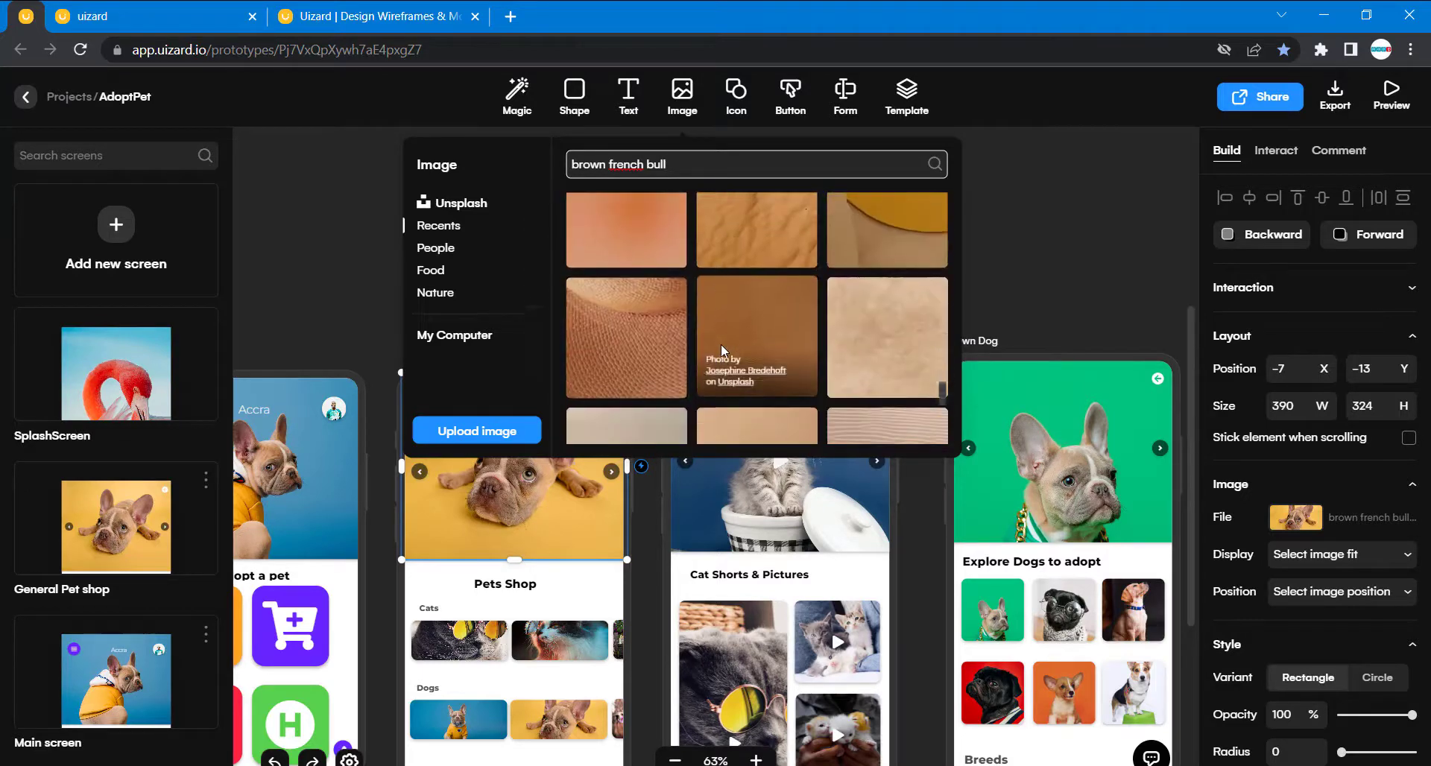
# - Search Unsplash for "dog" and reapply the French bulldog photo on yellow as the finished General Pet shop screen's header image
pyautogui.click(1346, 520)
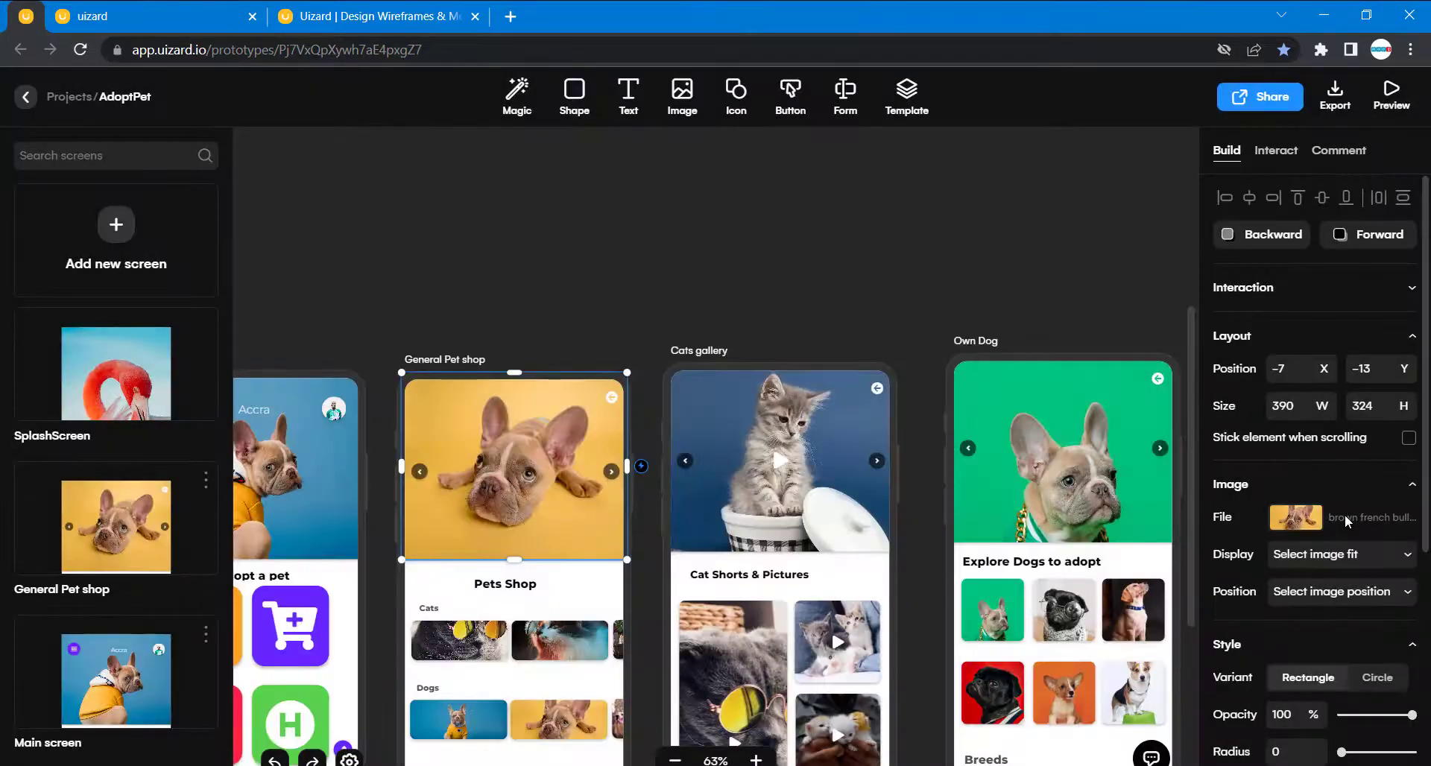
pyautogui.click(1346, 519)
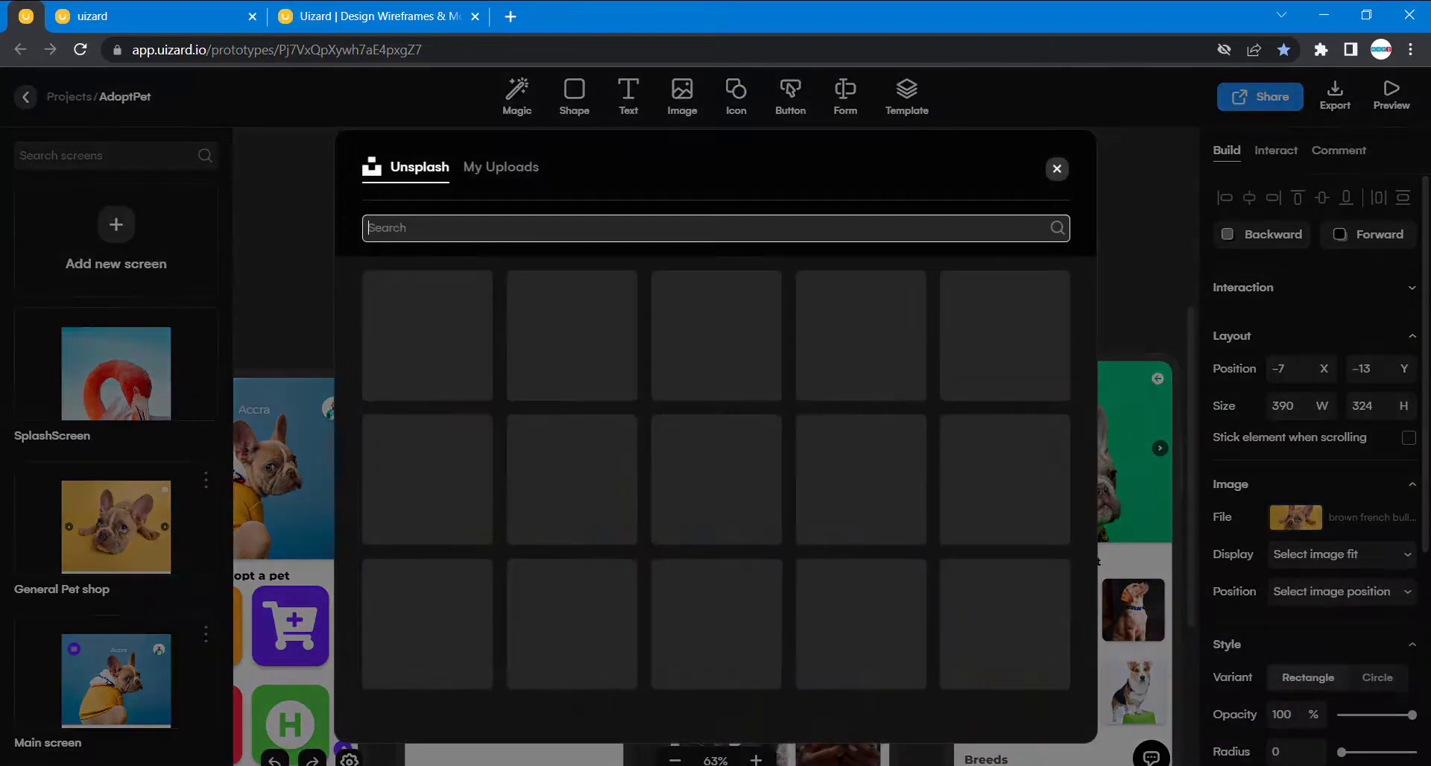
pyautogui.scroll(-10, 902, 550)
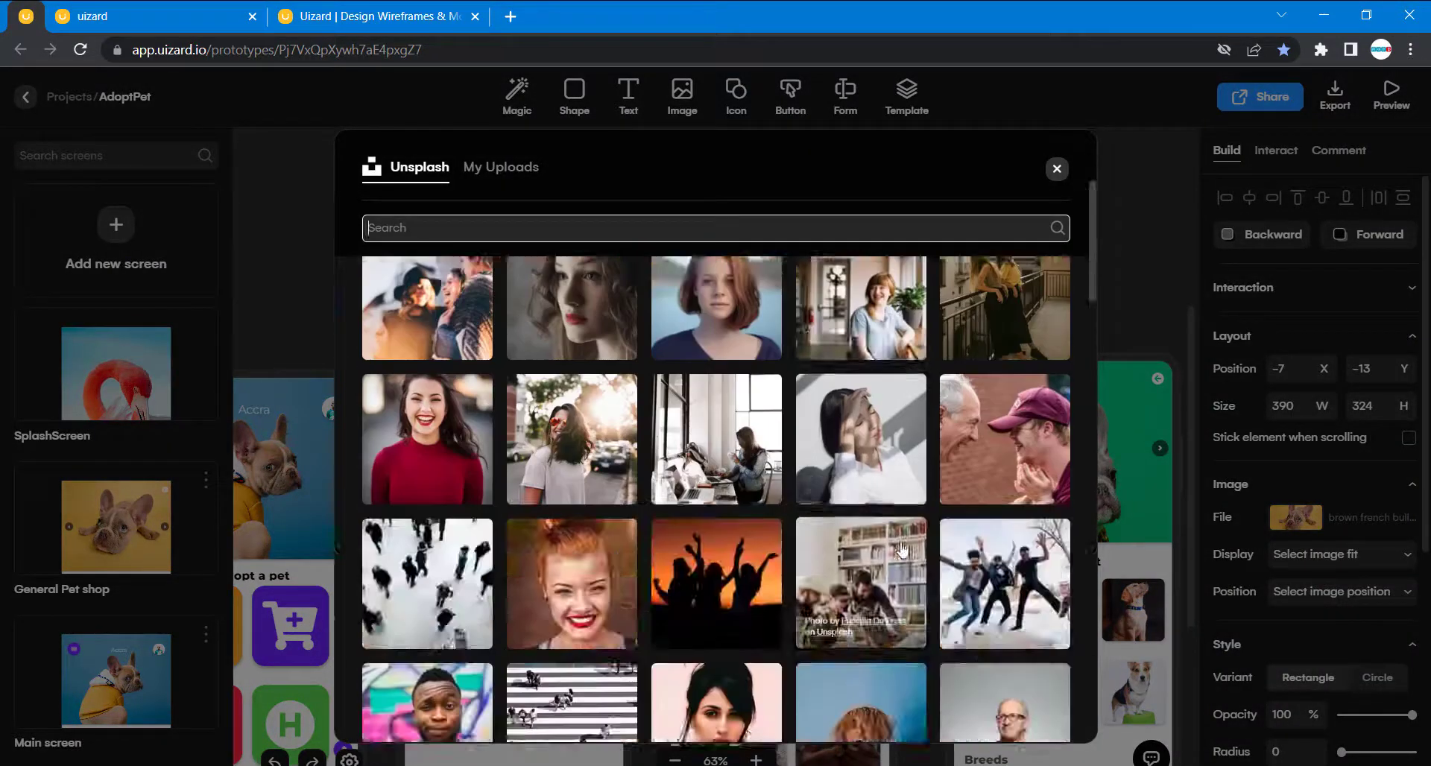
pyautogui.scroll(-3, 902, 550)
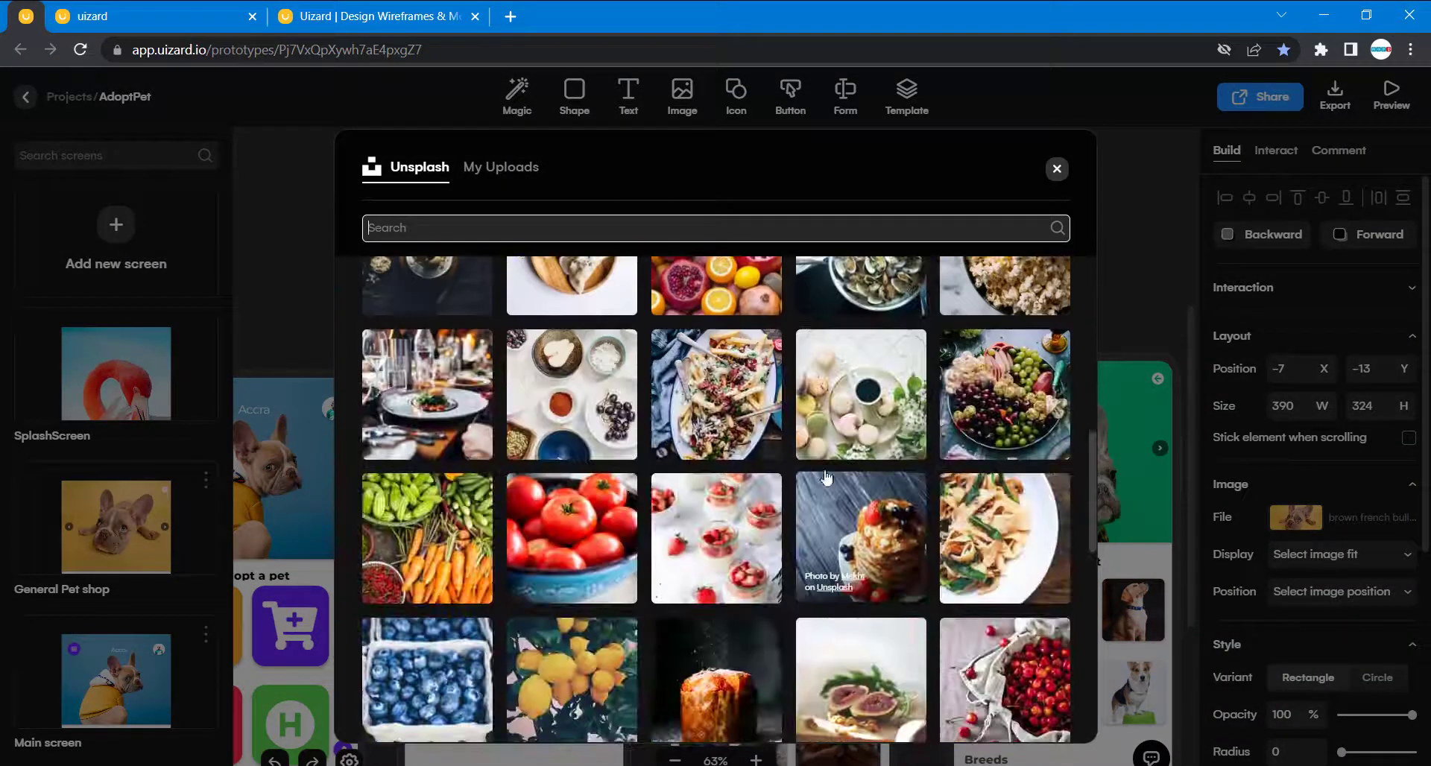
pyautogui.write('dog')
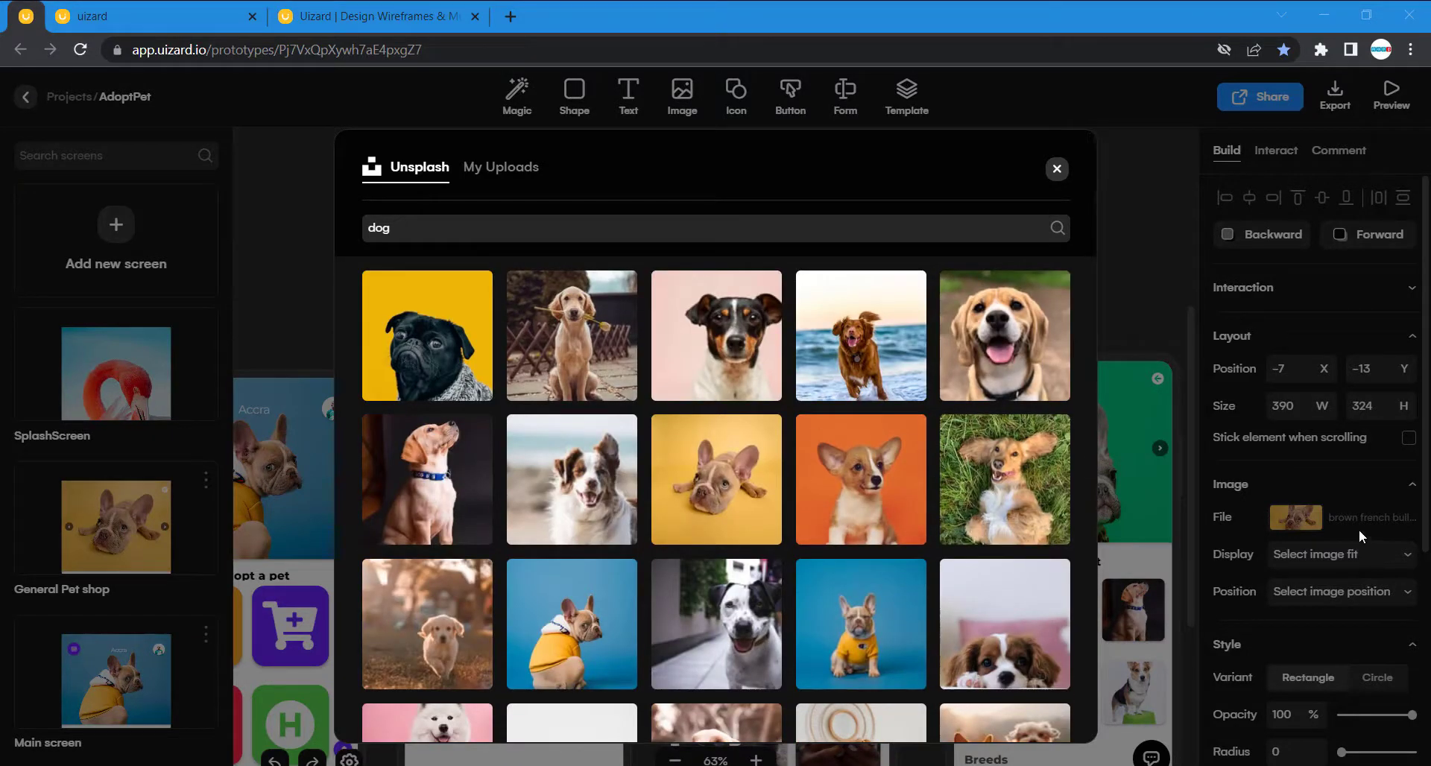
pyautogui.click(714, 483)
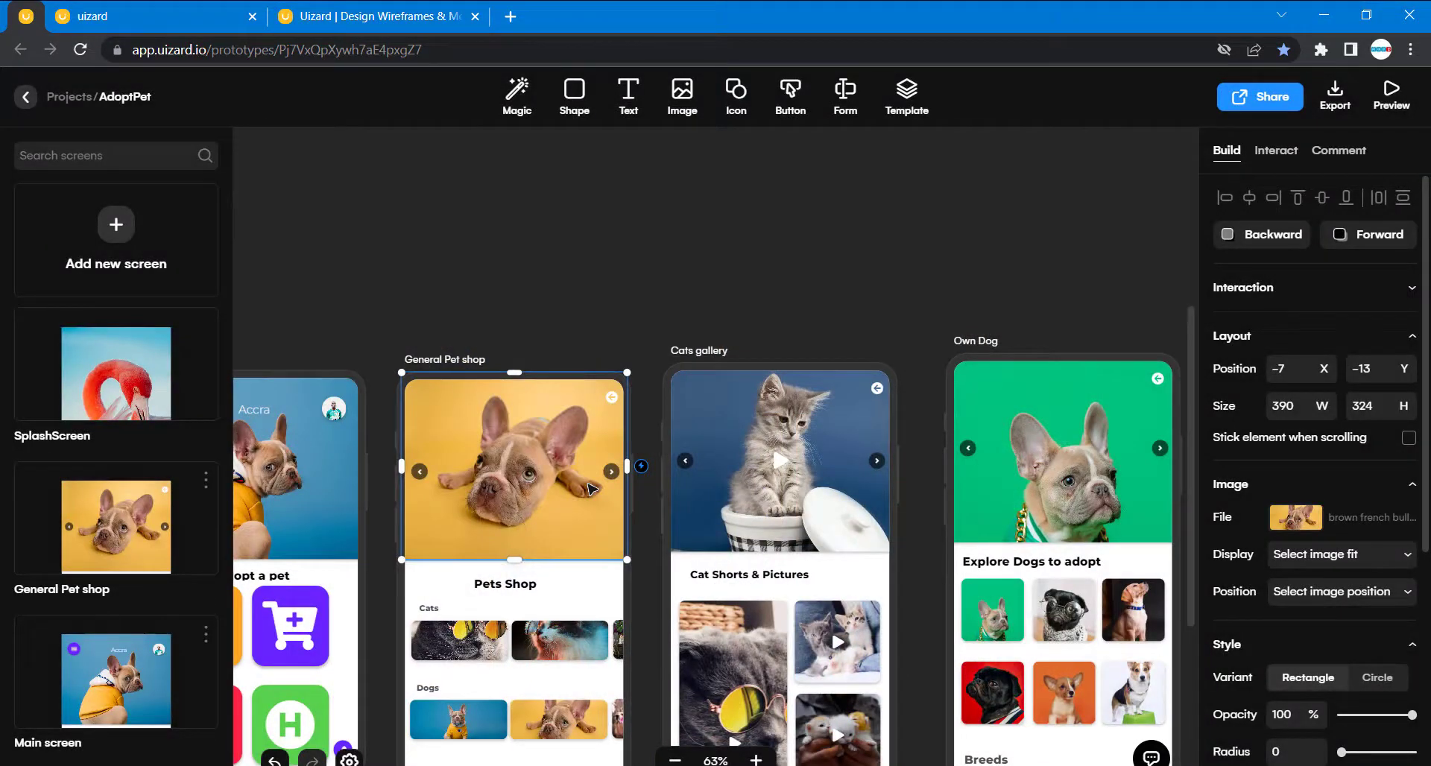
# - Place the yellow-background French bulldog photo across the top of the blank General shop screen, 375 wide and 314 high
pyautogui.click(587, 319)
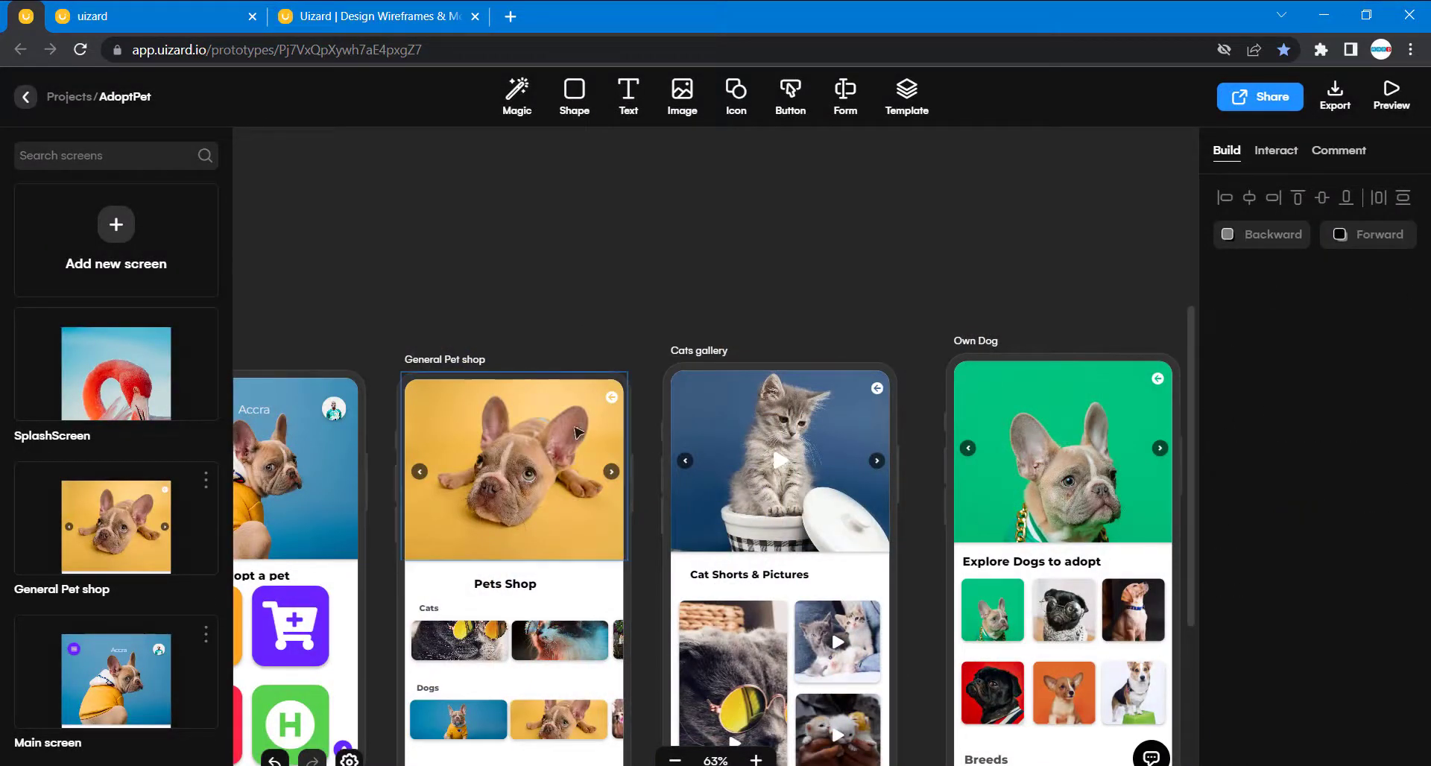
pyautogui.scroll(-5, 609, 315)
pyautogui.scroll(-8, 608, 314)
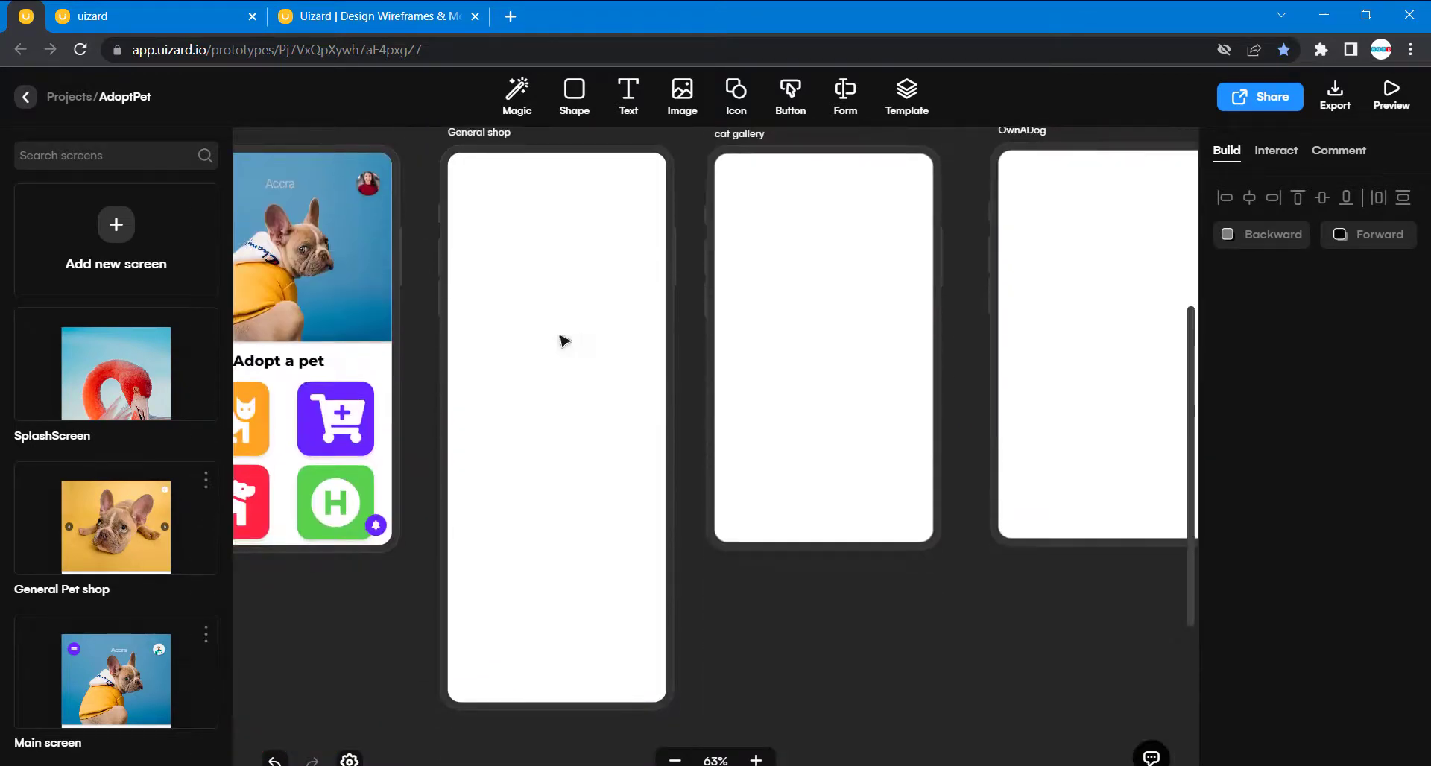
pyautogui.click(691, 107)
pyautogui.moveTo(629, 252); pyautogui.dragTo(665, 333)
# - Set the General shop header image's height to 324, matching the header of the finished General Pet shop screen
pyautogui.scroll(9, 666, 334)
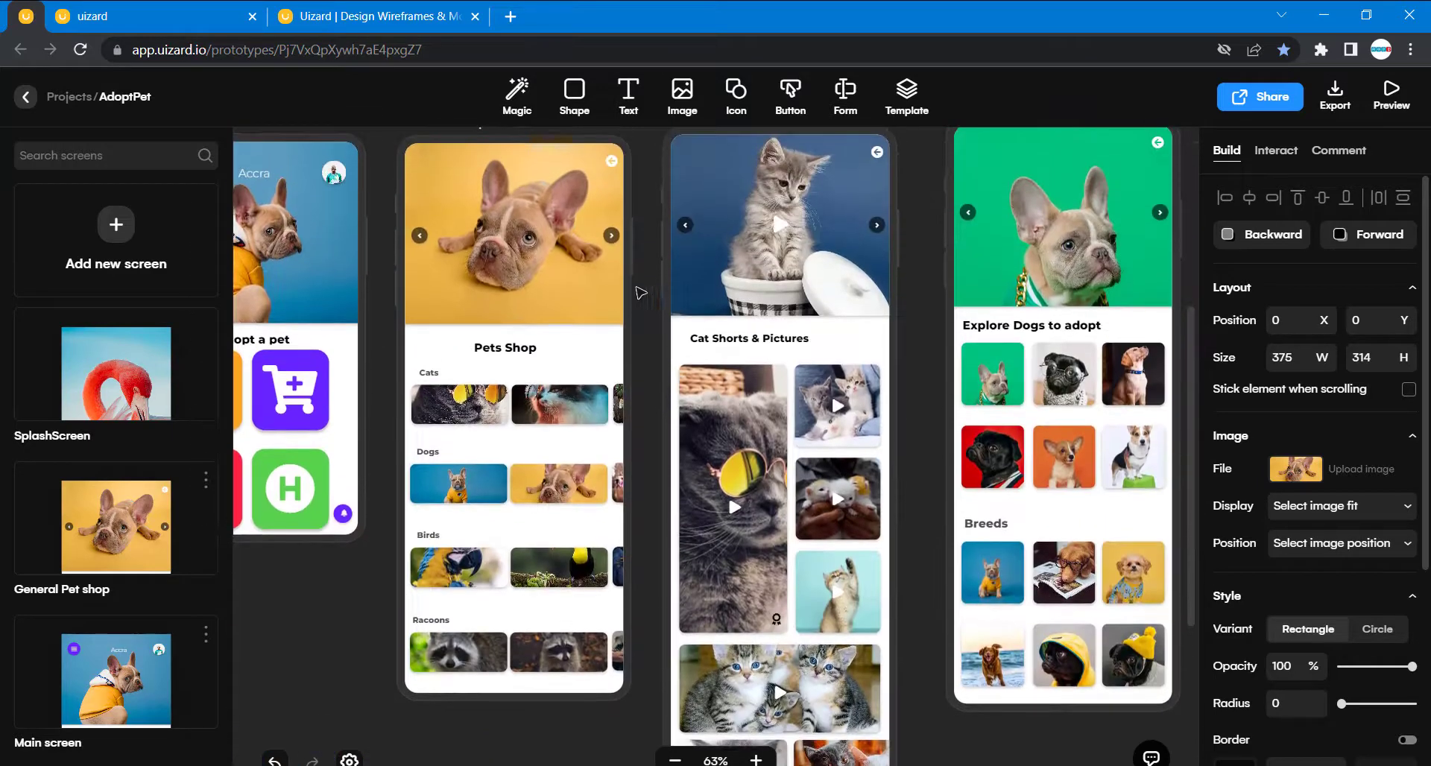
pyautogui.click(602, 300)
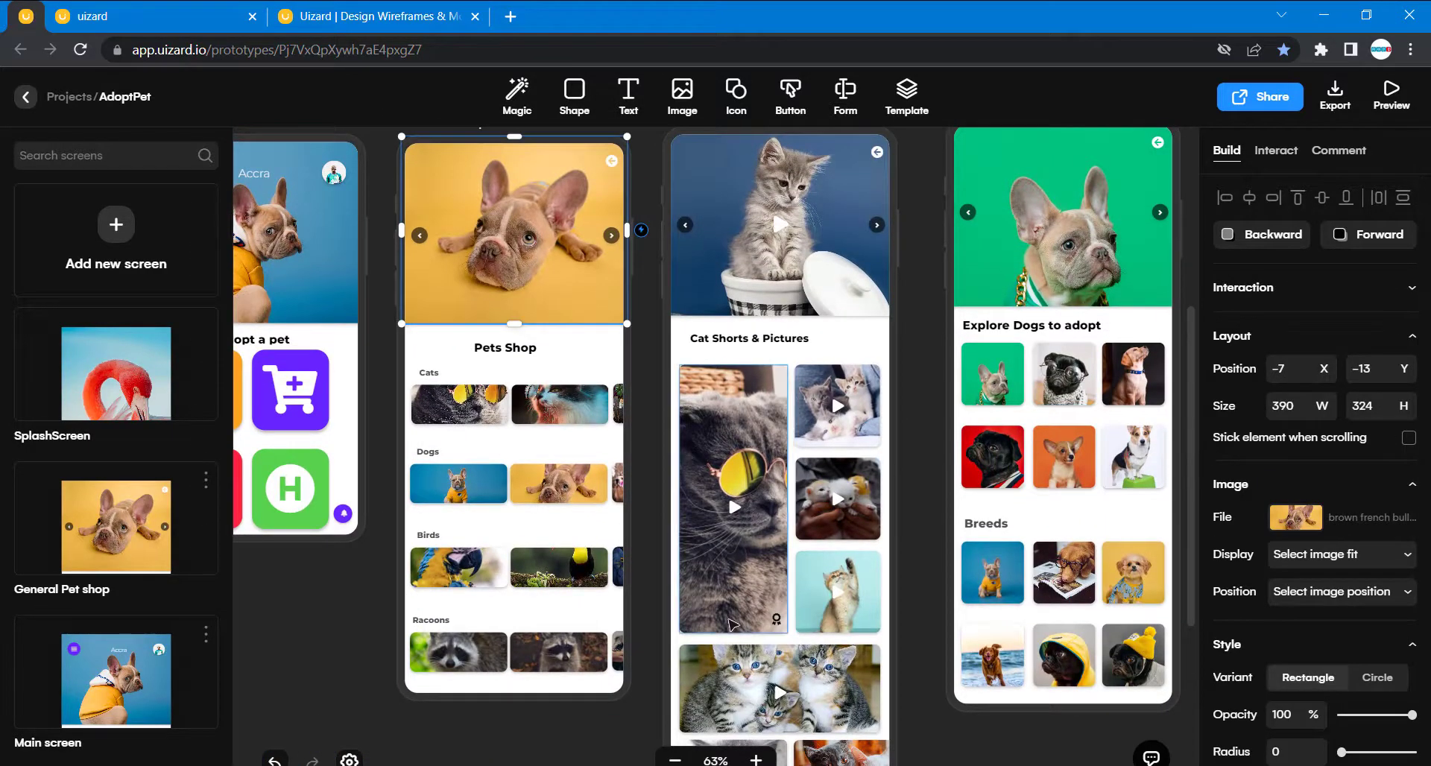
pyautogui.scroll(-10, 738, 623)
pyautogui.click(639, 218)
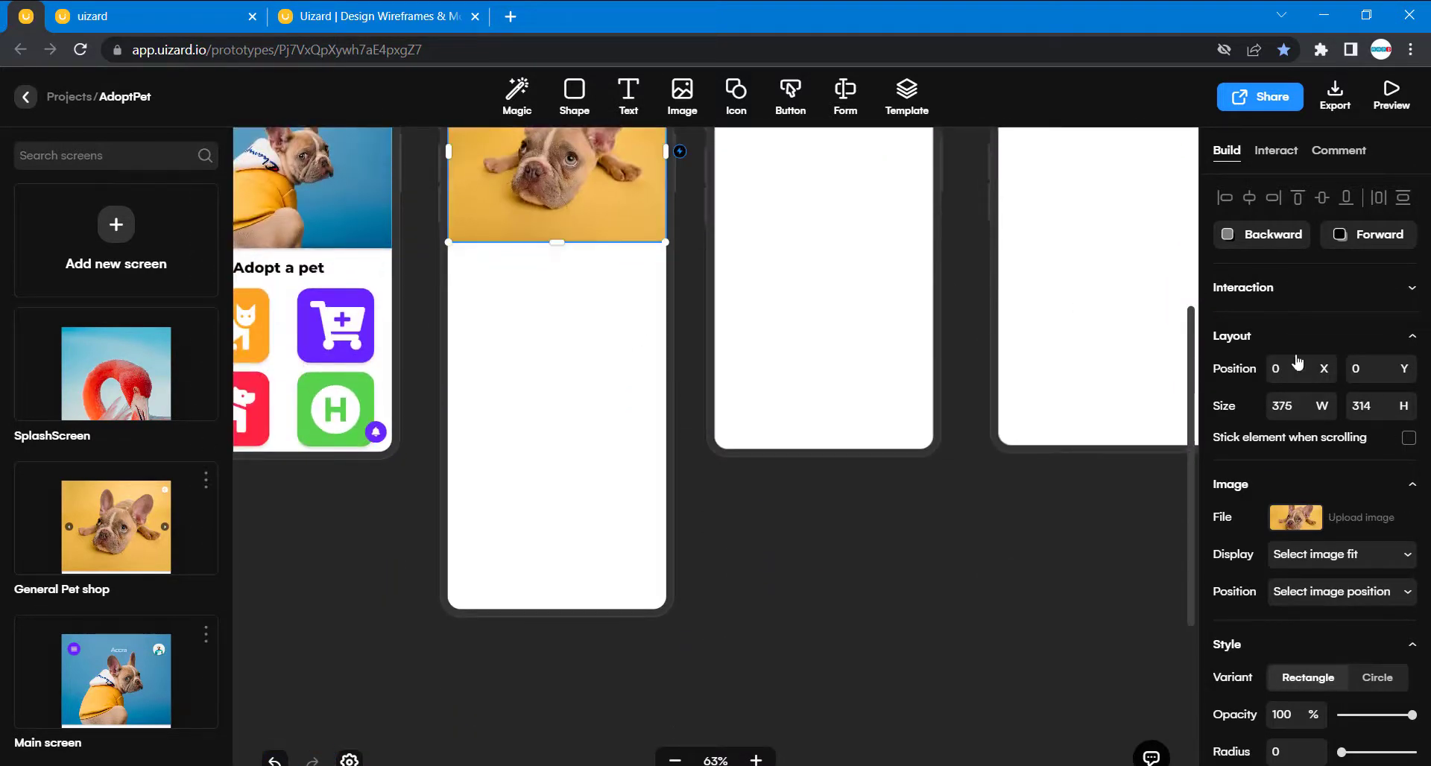
pyautogui.click(1359, 405)
pyautogui.doubleClick(1359, 405)
pyautogui.write('324')
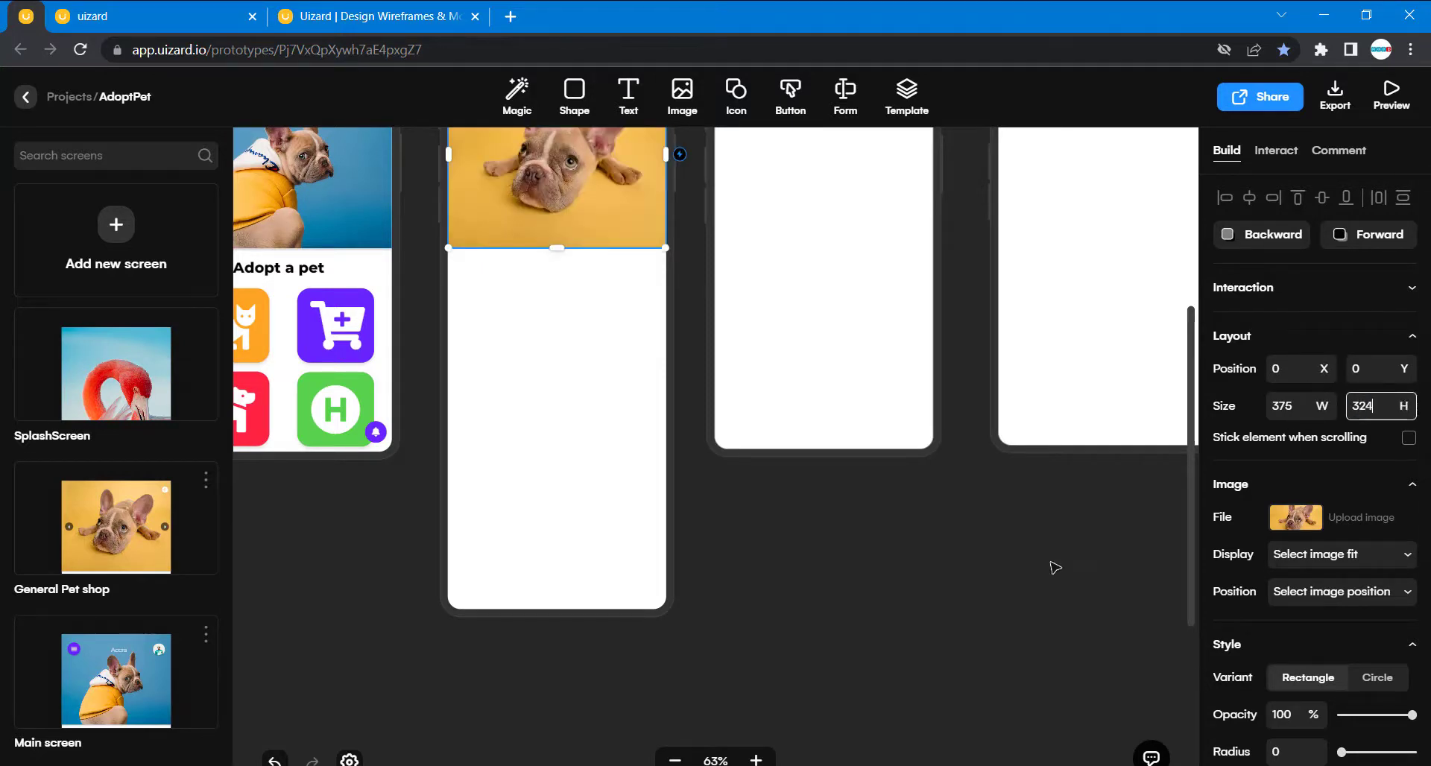
# - Enable the shadow on the General shop header image with offset 0, 2 and blur 5
pyautogui.scroll(-5, 1420, 557)
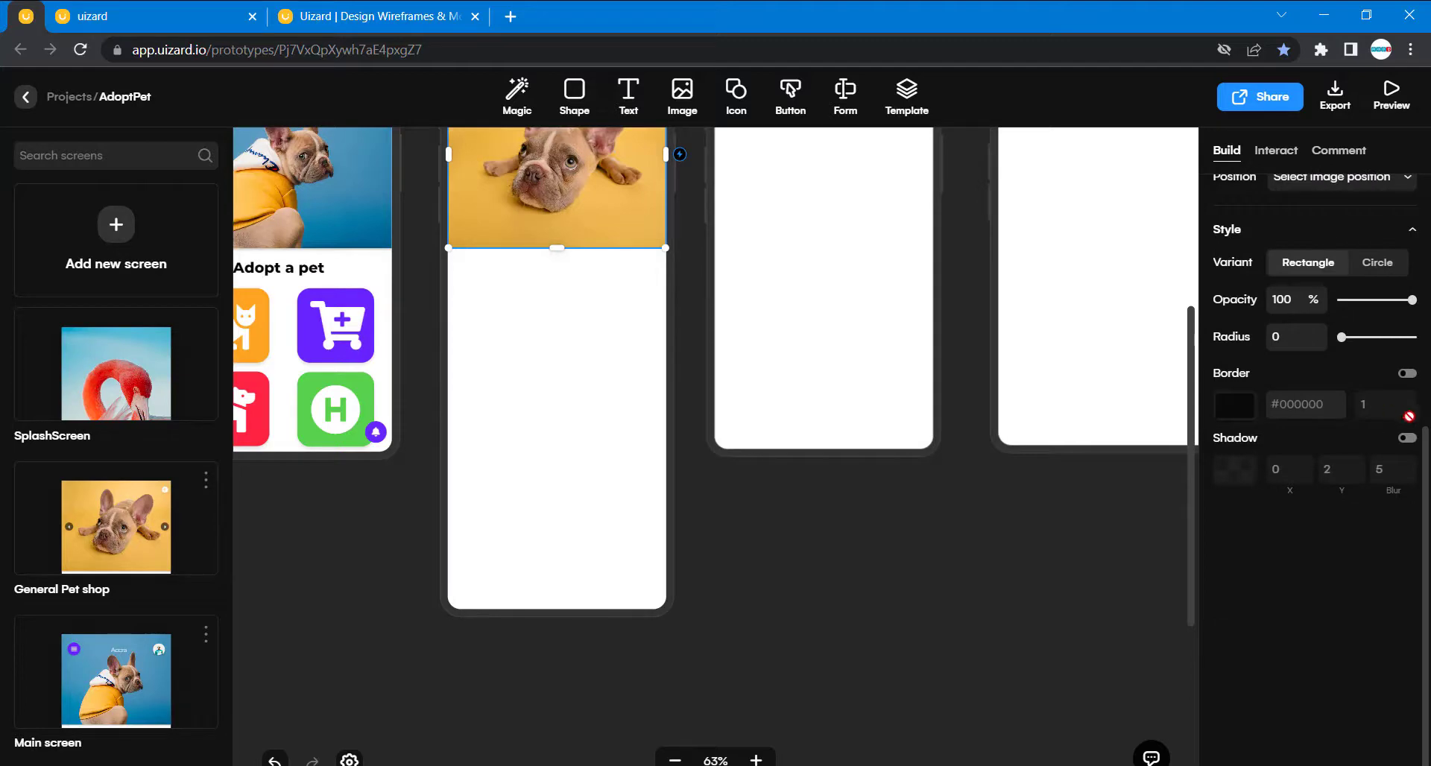
pyautogui.click(1407, 438)
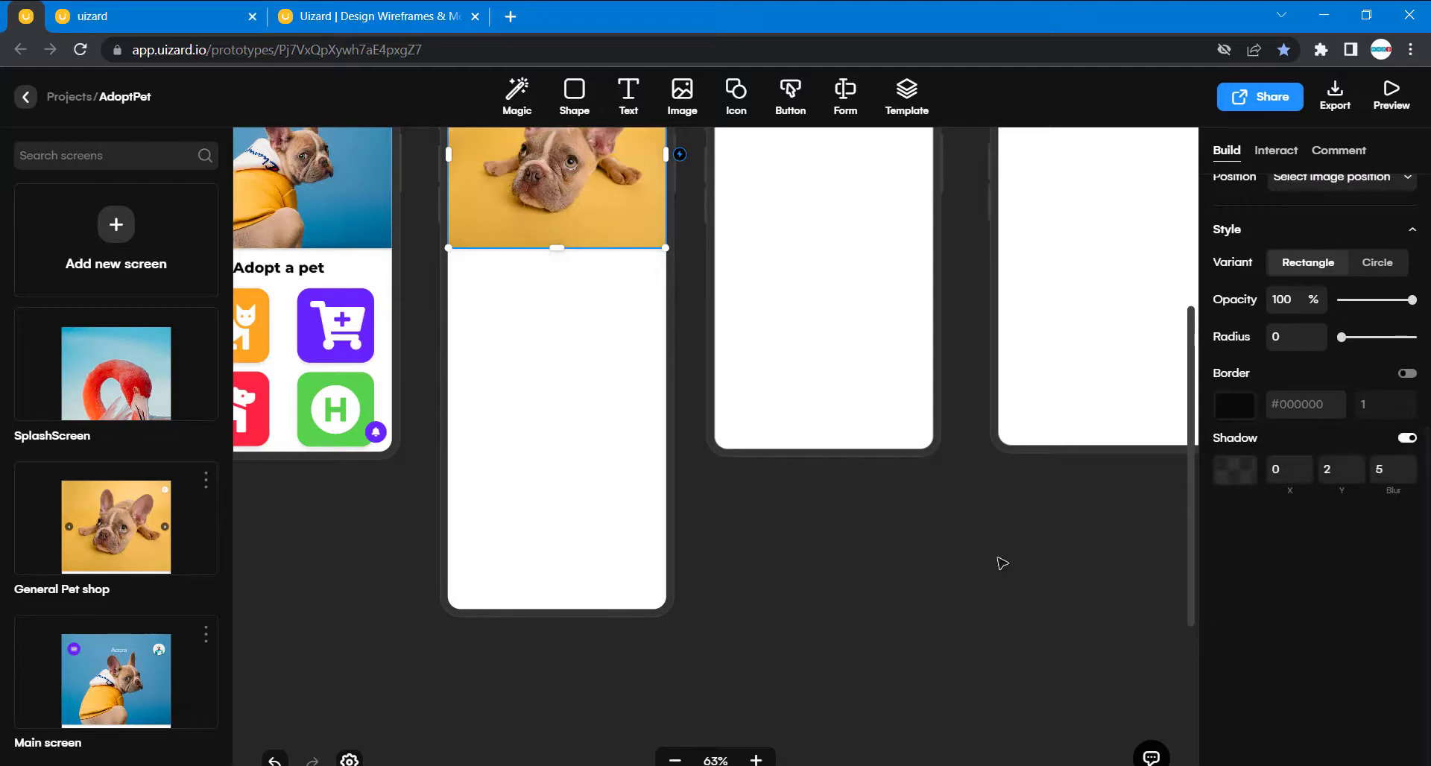
pyautogui.scroll(6, 1000, 562)
pyautogui.click(575, 579)
# - Search the icons for "back" and place an Arrow circle left icon in the General shop header's upper-right corner at 335, 20
pyautogui.scroll(5, 575, 579)
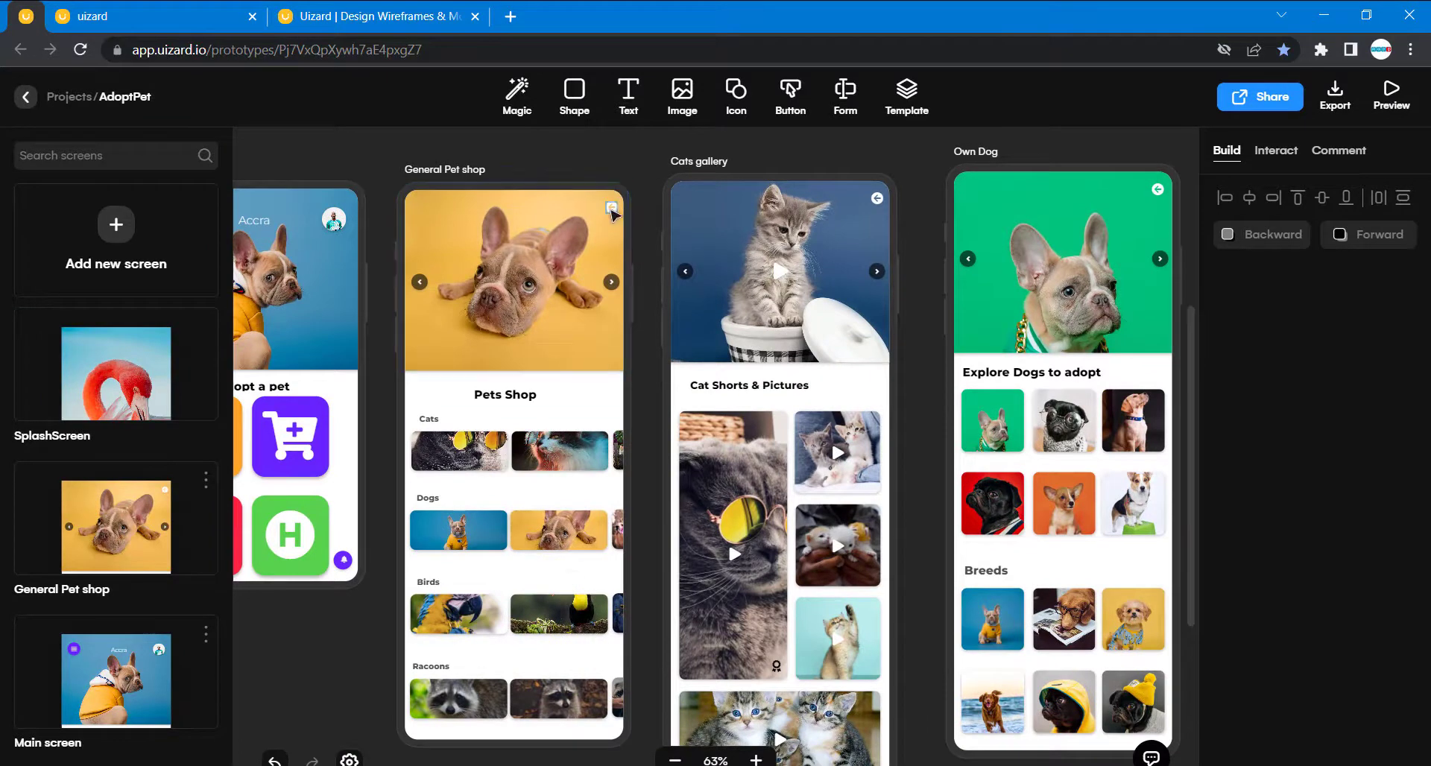
pyautogui.click(746, 90)
pyautogui.write('ba')
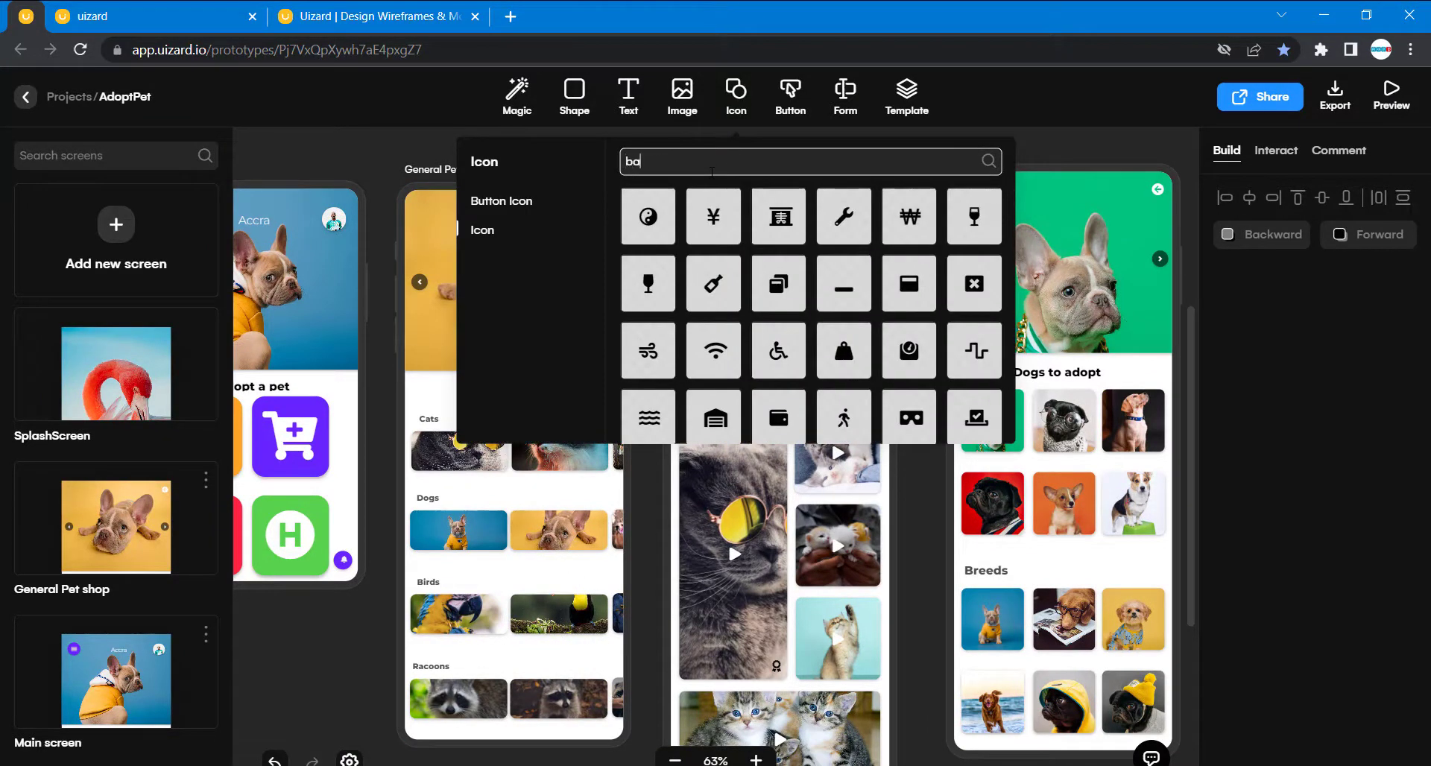
pyautogui.write('ck')
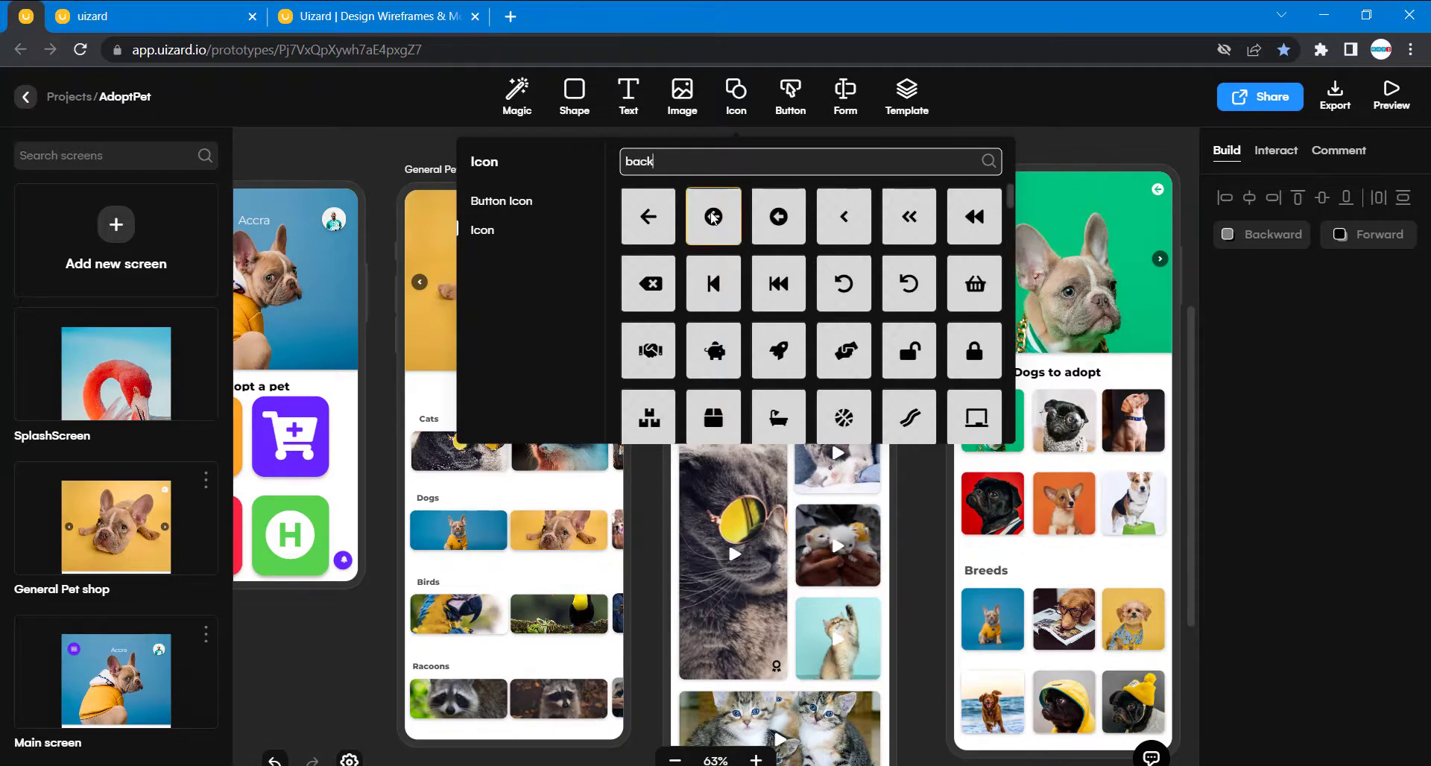
pyautogui.moveTo(713, 218); pyautogui.dragTo(647, 445)
pyautogui.scroll(-5, 647, 445)
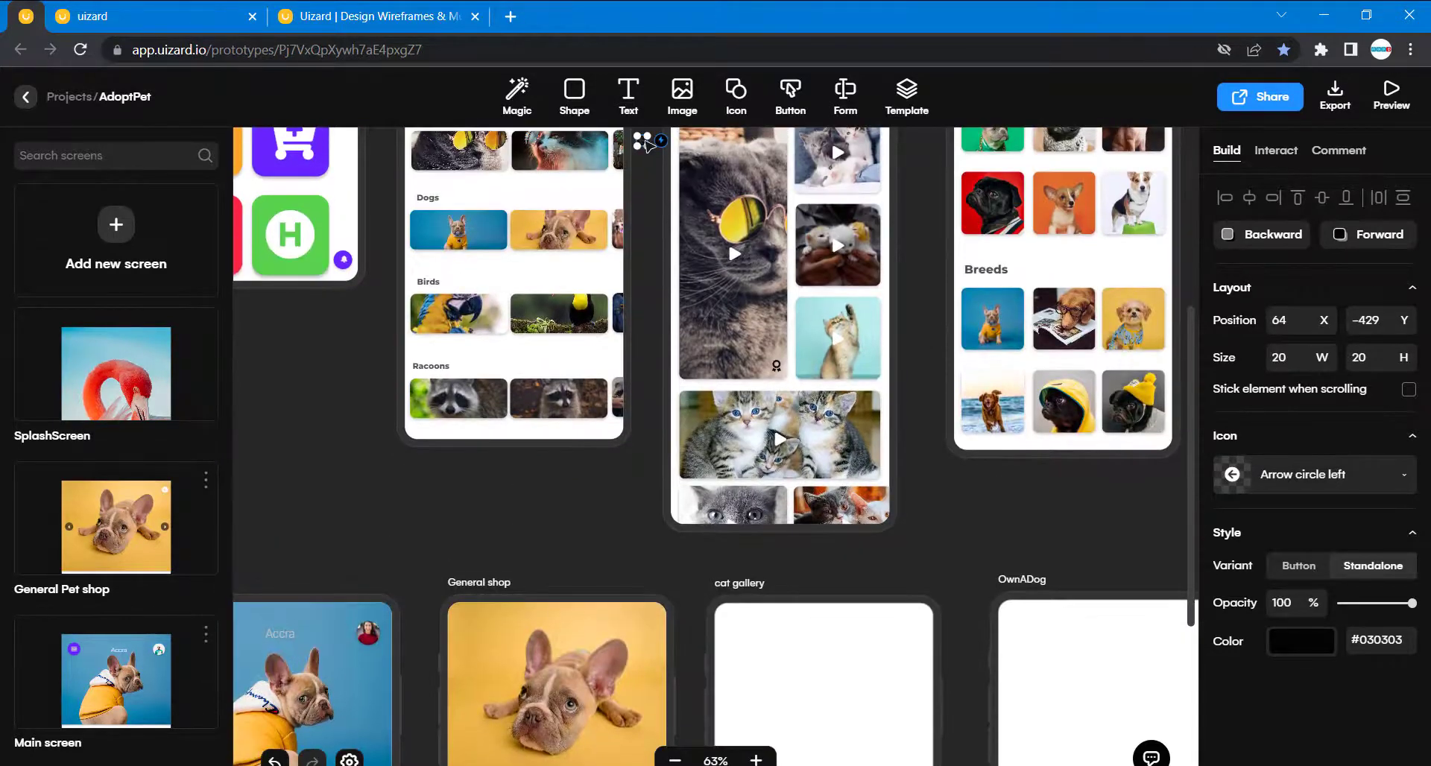
pyautogui.moveTo(647, 145); pyautogui.dragTo(656, 627)
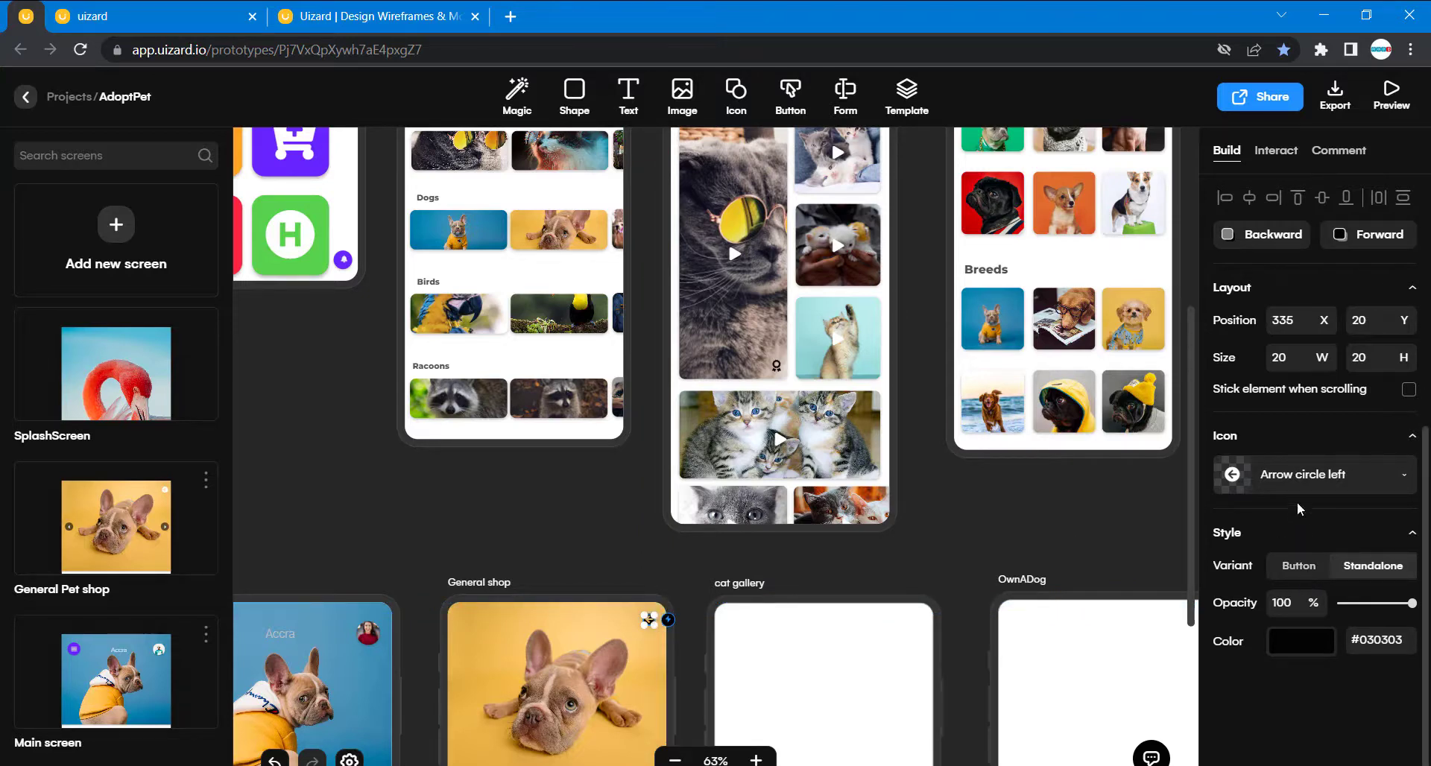
# - Change the color of the General shop header's back arrow icon to white
pyautogui.doubleClick(1368, 640)
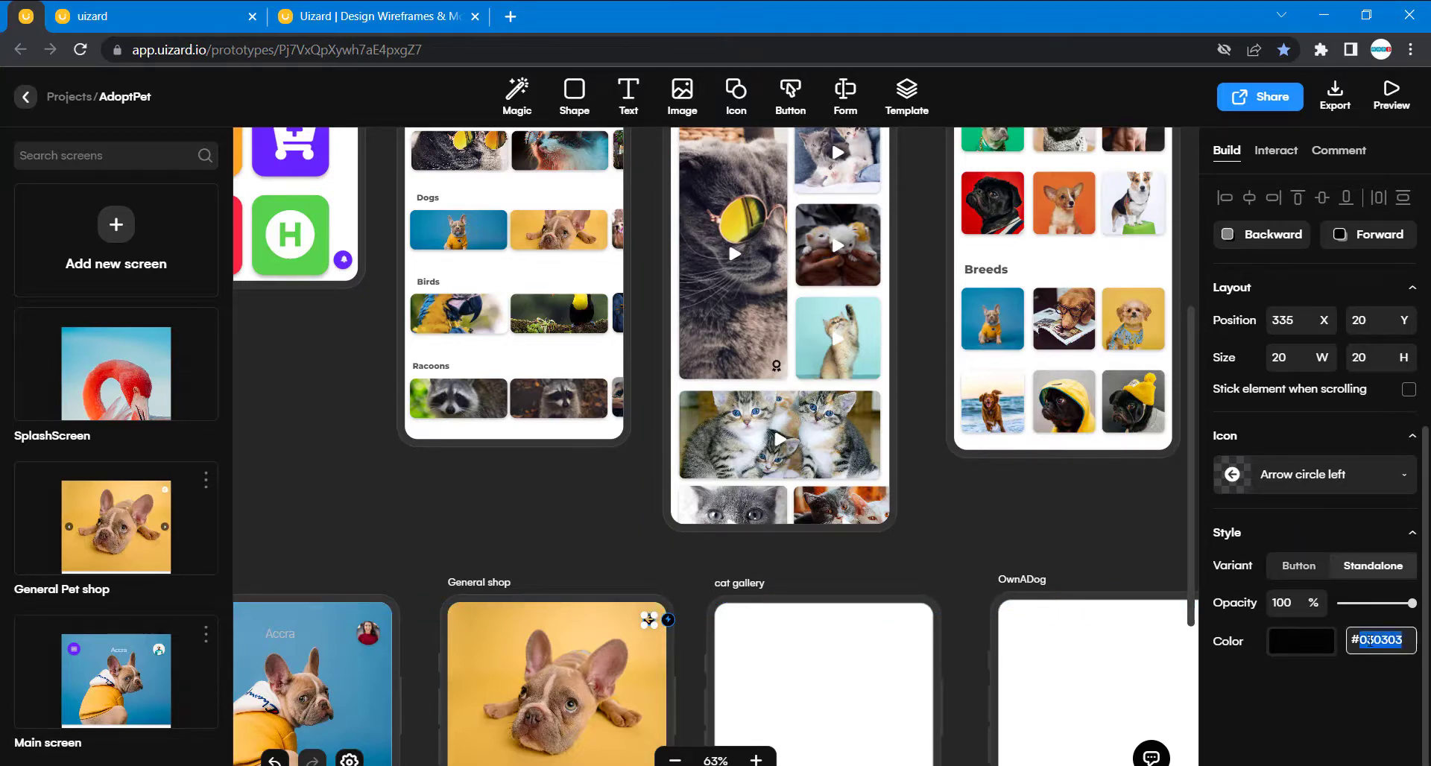
pyautogui.click(1332, 649)
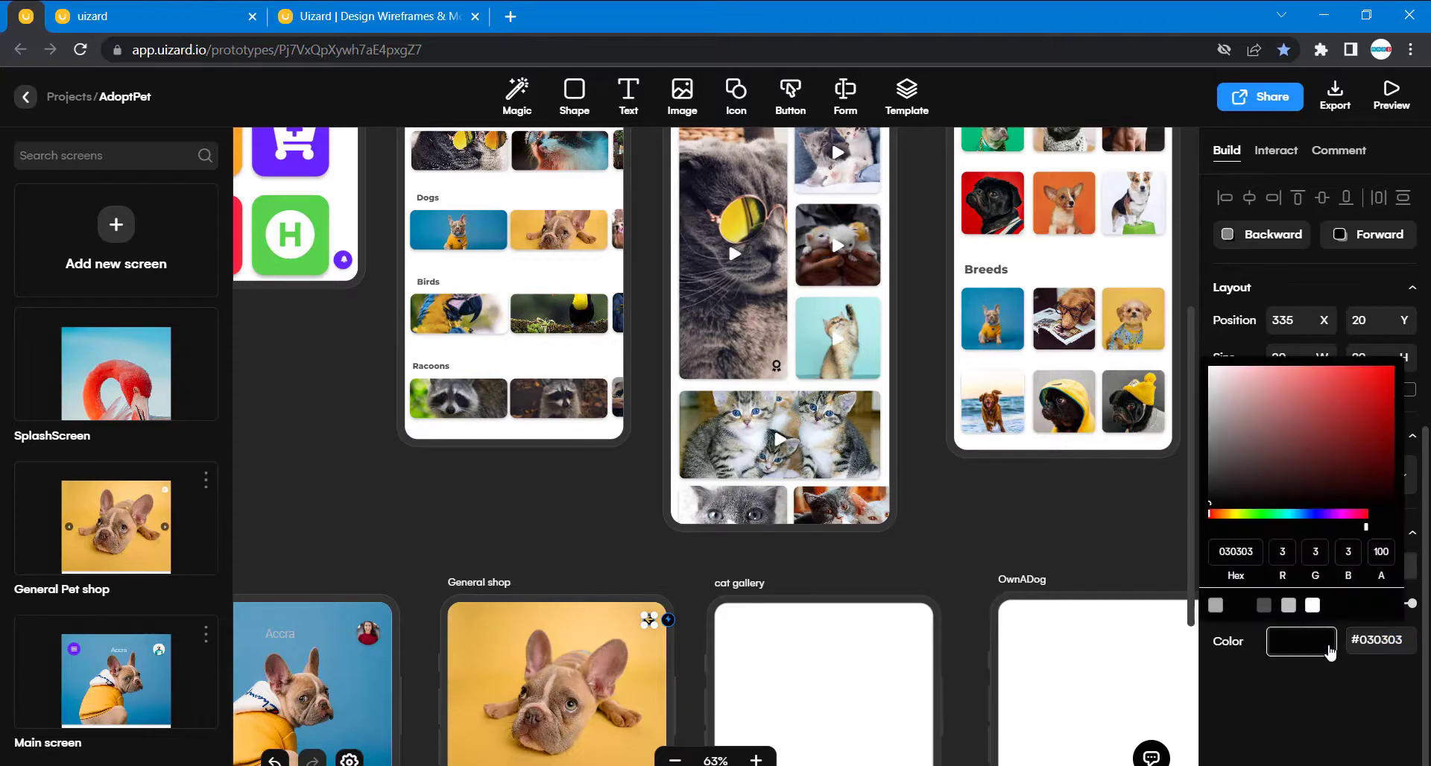
pyautogui.click(1313, 605)
pyautogui.click(953, 582)
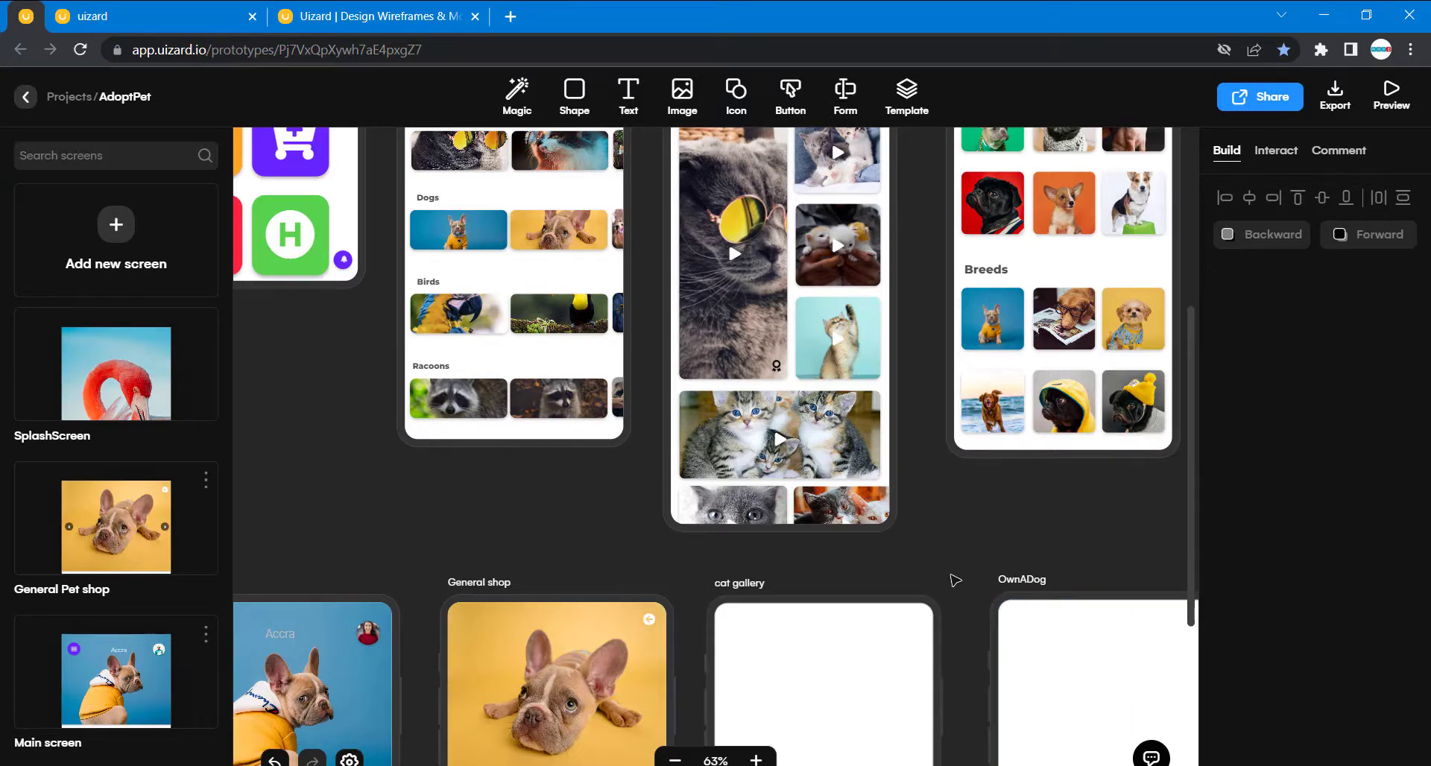
# - Compare the chevron icons on the finished General Pet shop header with the General shop header
pyautogui.scroll(5, 827, 585)
pyautogui.scroll(-10, 828, 585)
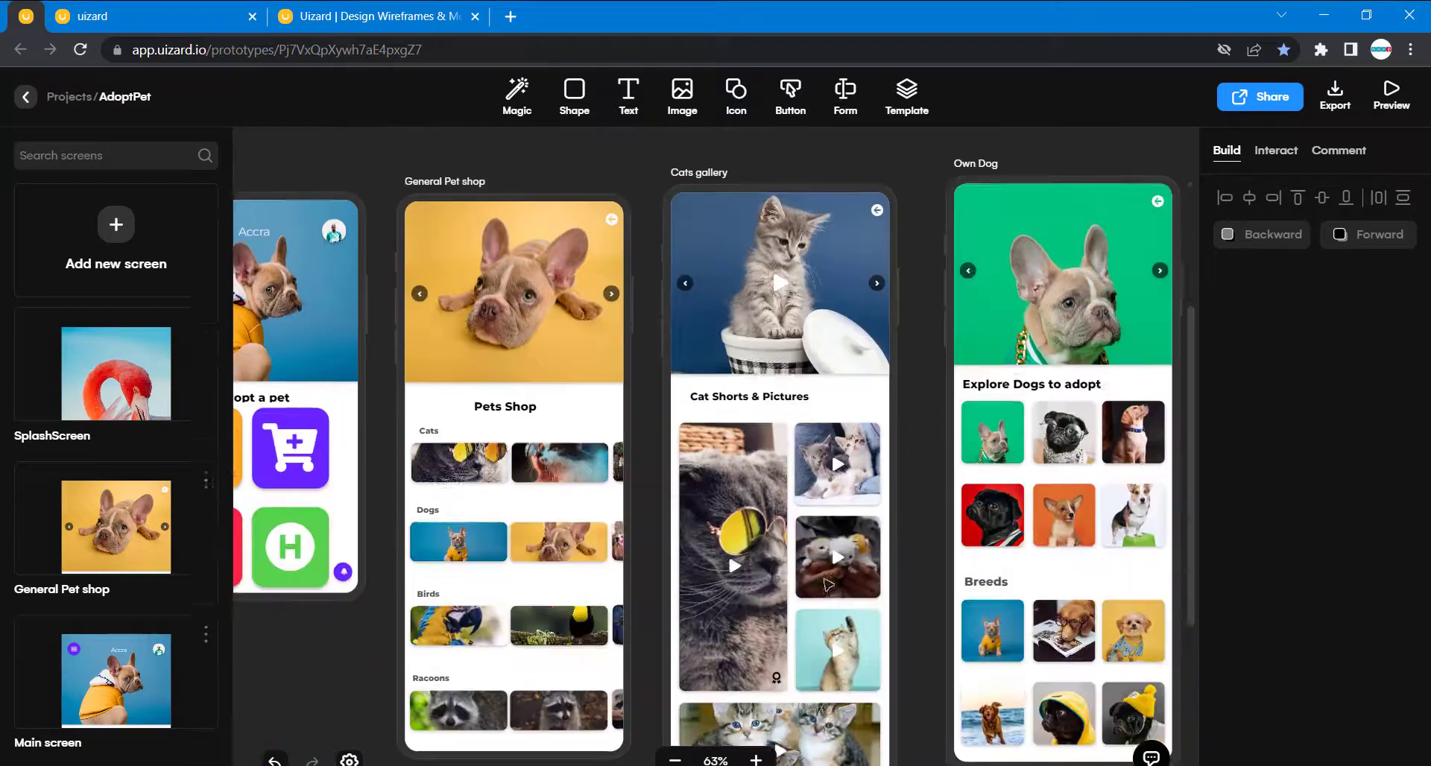
pyautogui.scroll(5, 827, 585)
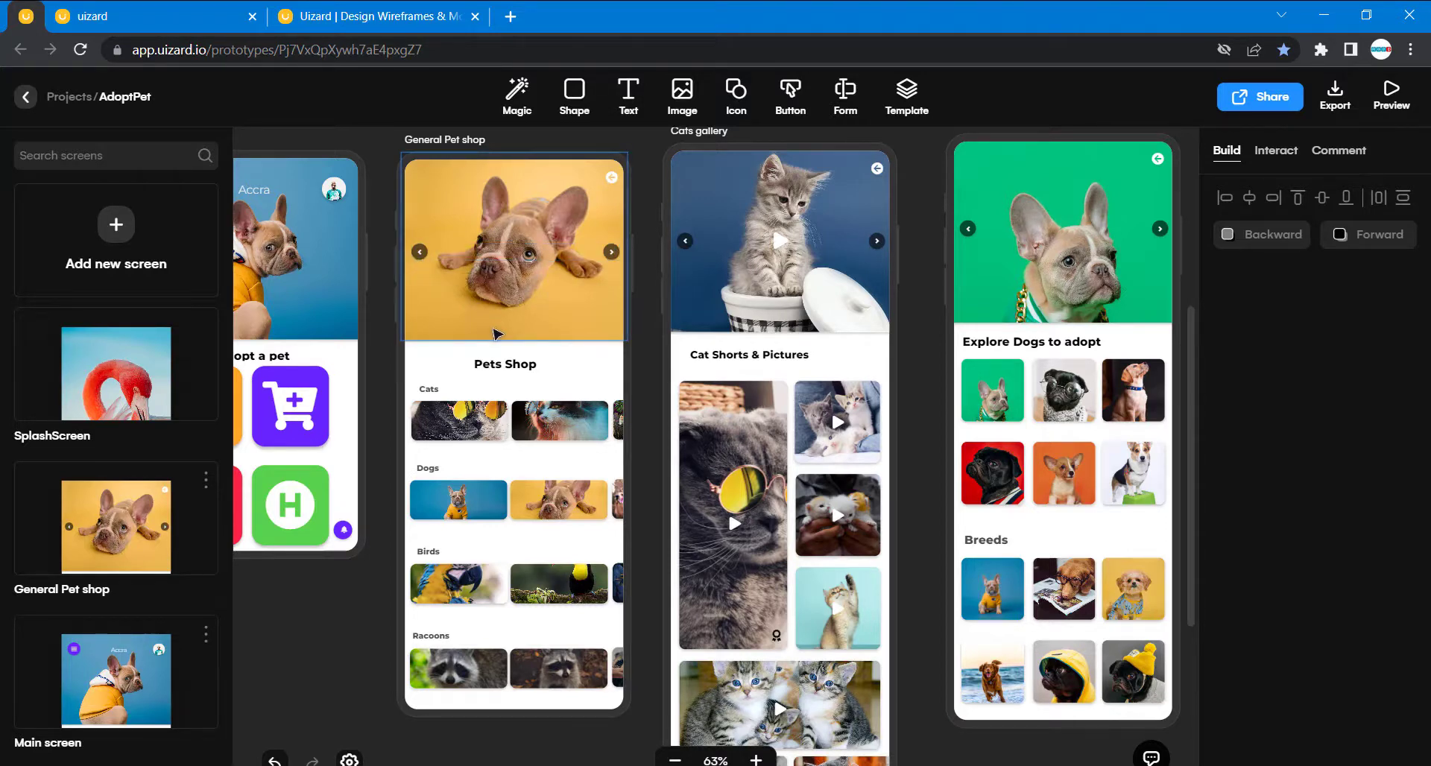
pyautogui.scroll(-5, 571, 447)
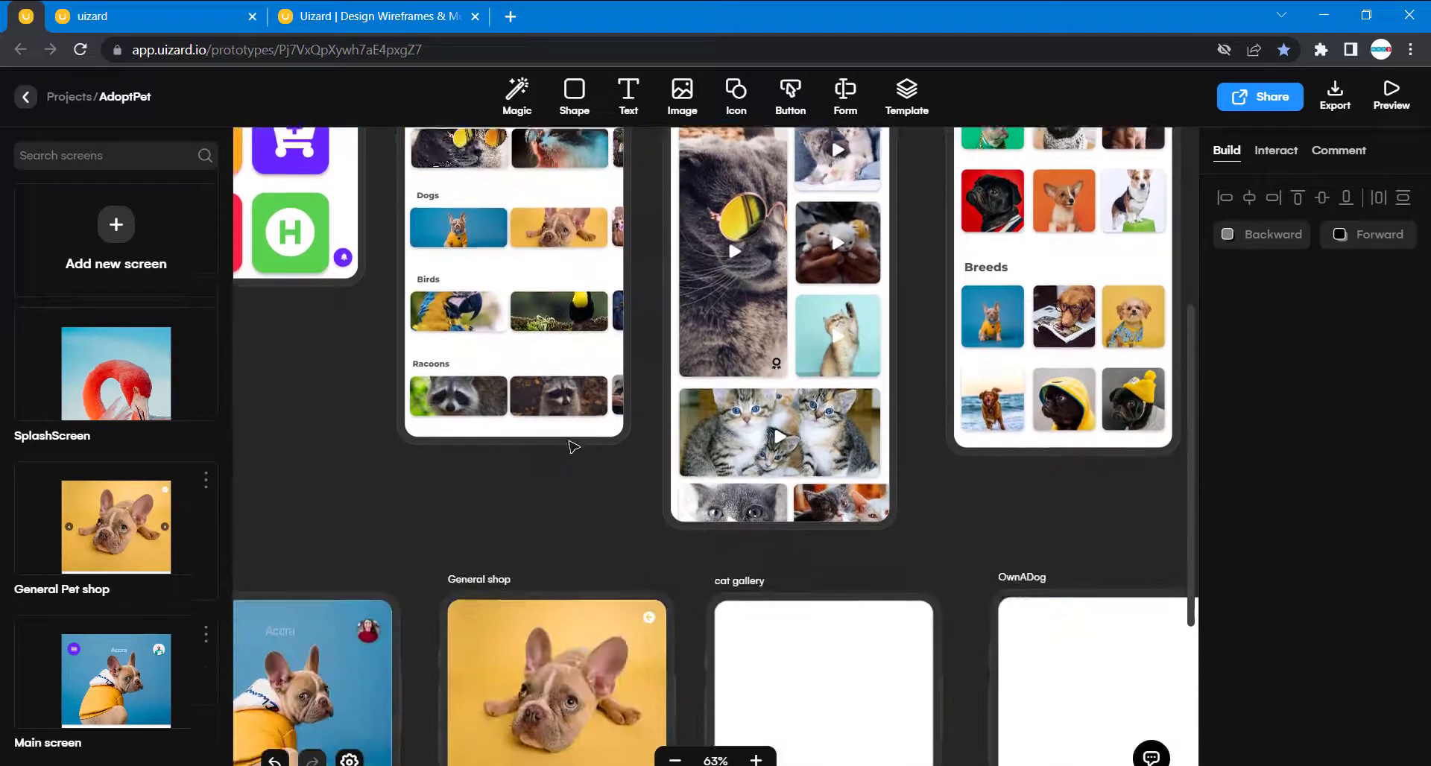
pyautogui.scroll(6, 577, 425)
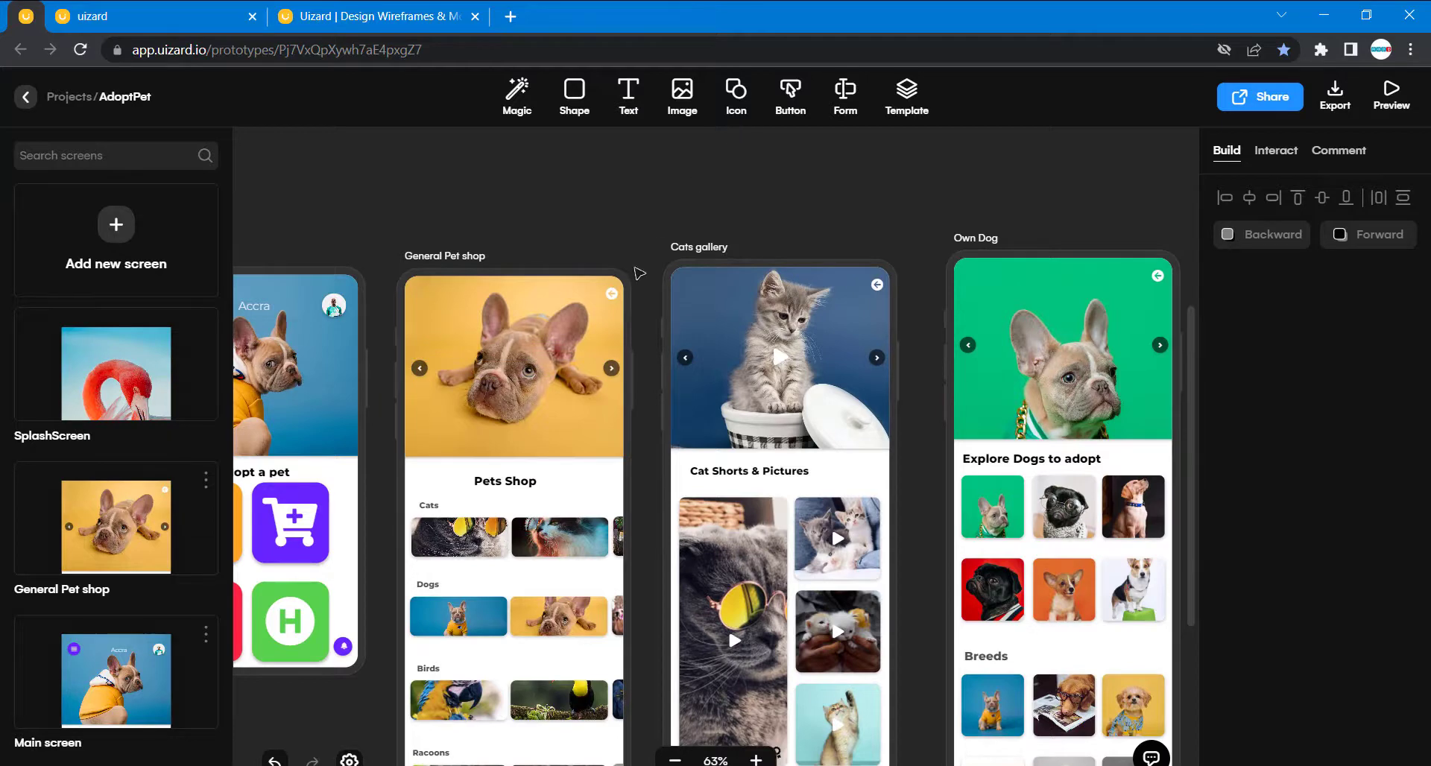
pyautogui.scroll(-2, 639, 274)
pyautogui.scroll(3, 708, 197)
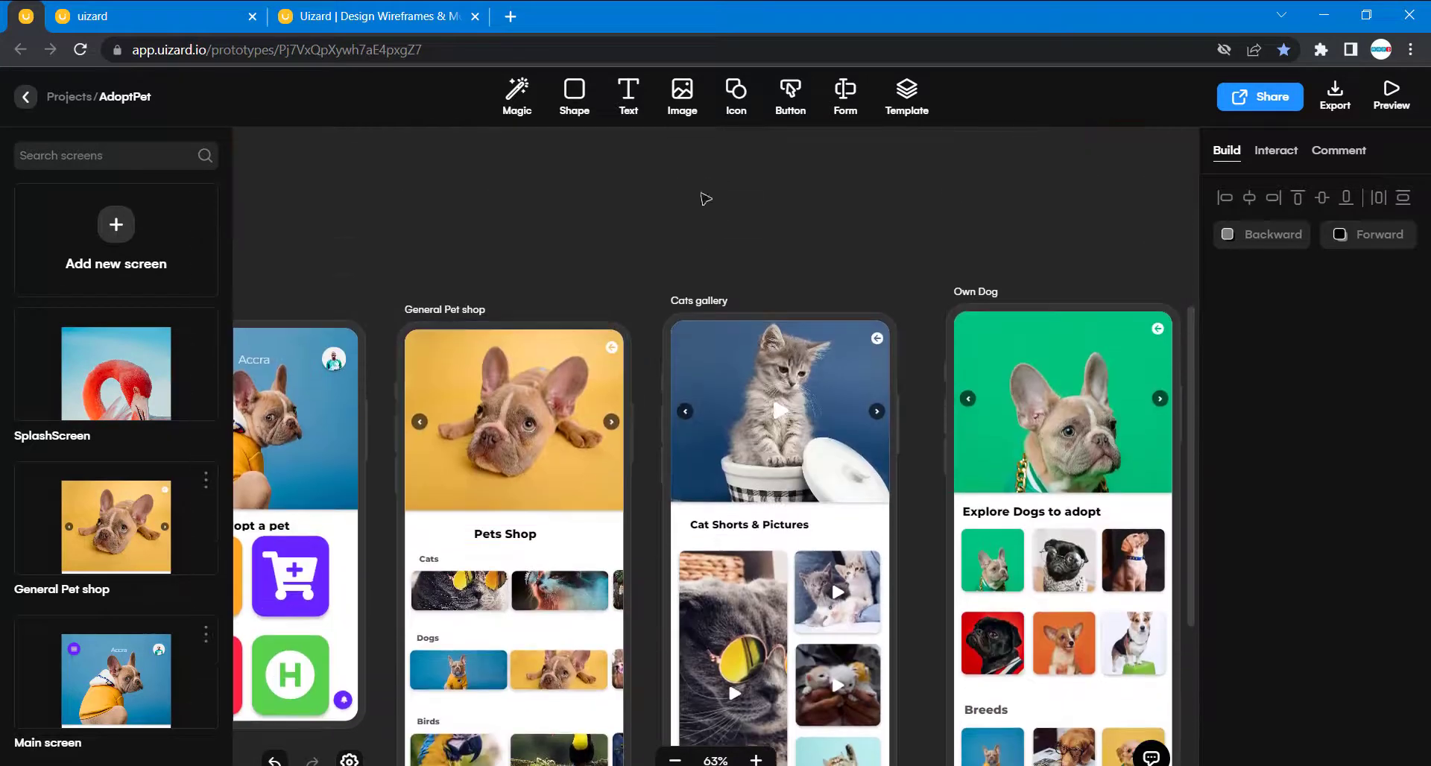
# - Search the icons for "chev" and place a Chevron circle right icon on the General shop header image at 343, 146
pyautogui.click(734, 96)
pyautogui.write('chev')
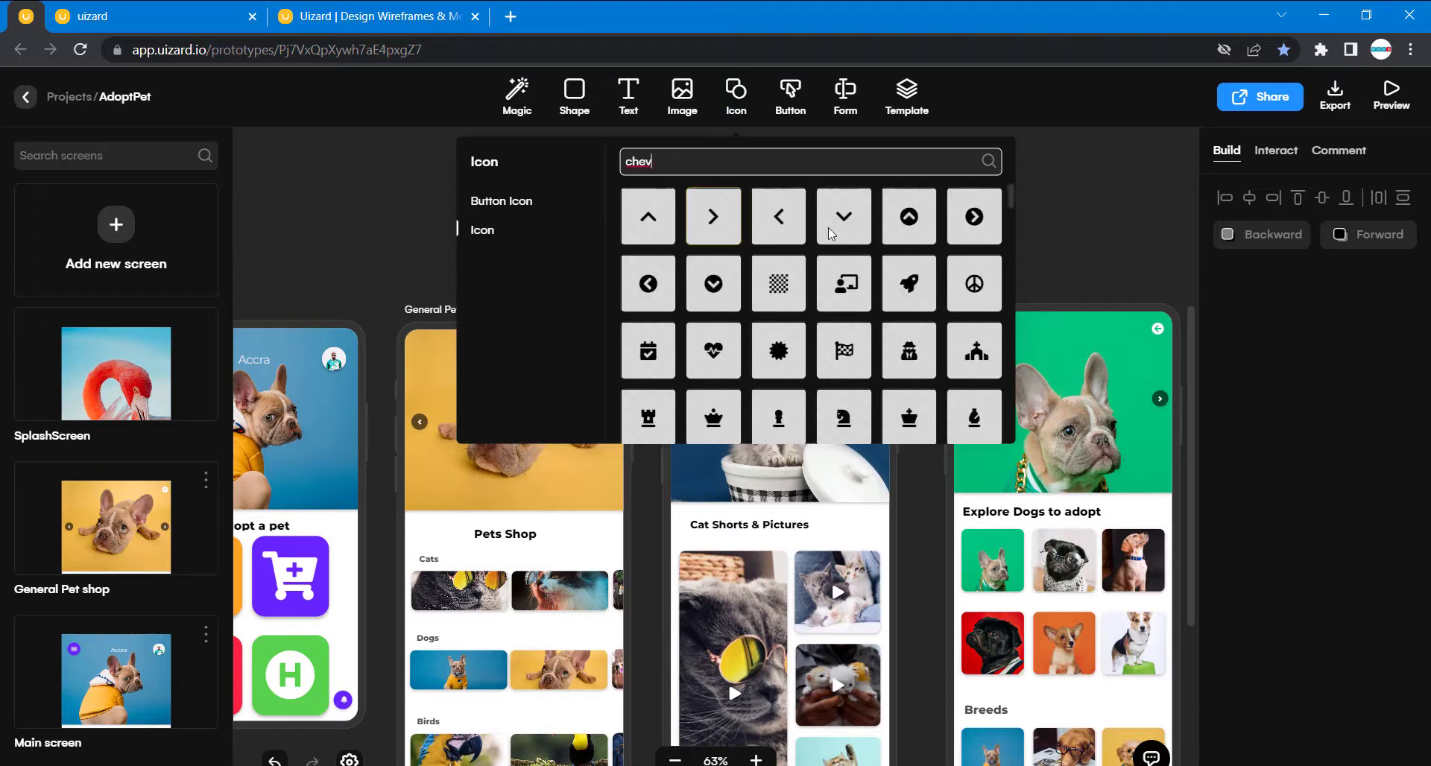
pyautogui.click(974, 216)
pyautogui.moveTo(765, 357); pyautogui.dragTo(645, 505)
pyautogui.scroll(-5, 643, 503)
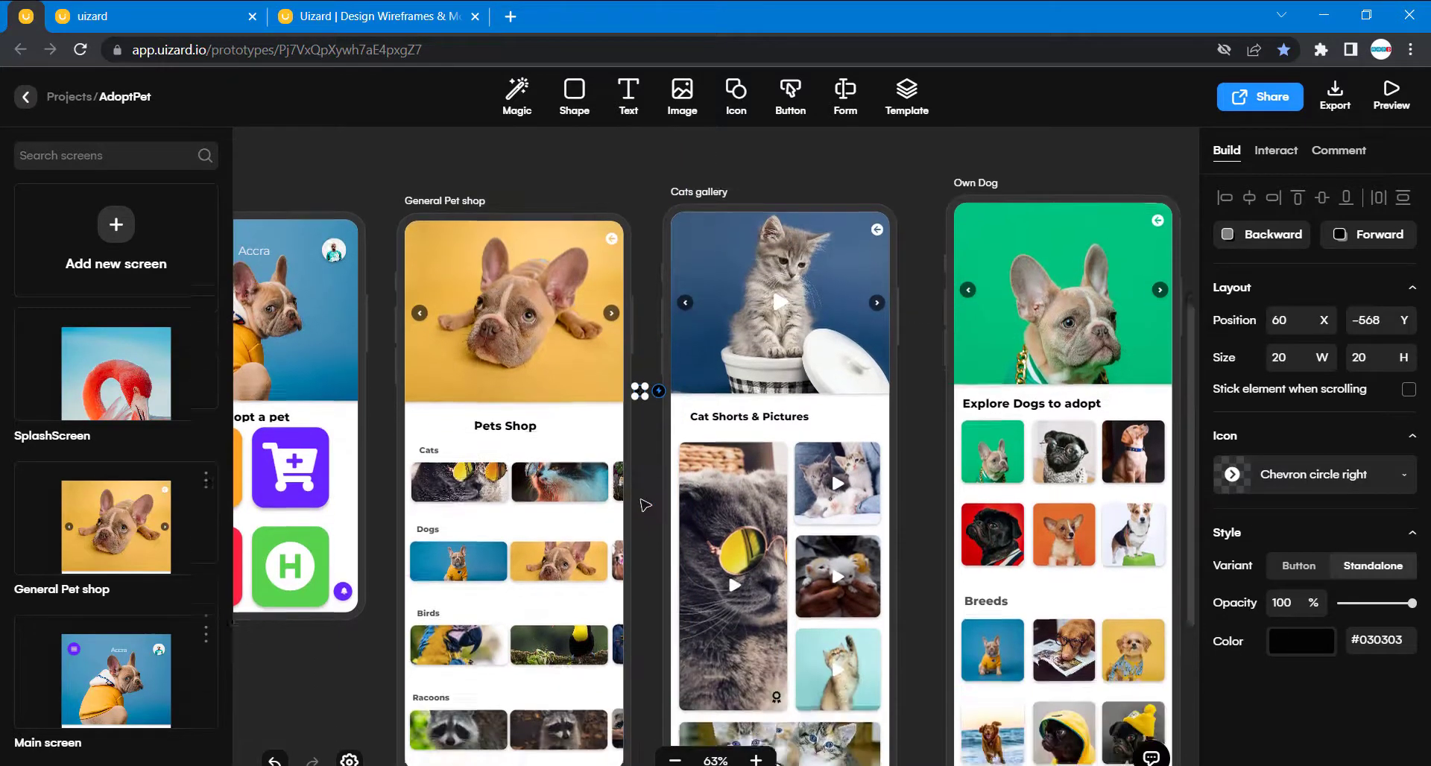
pyautogui.moveTo(642, 171); pyautogui.dragTo(646, 630)
pyautogui.scroll(-4, 553, 630)
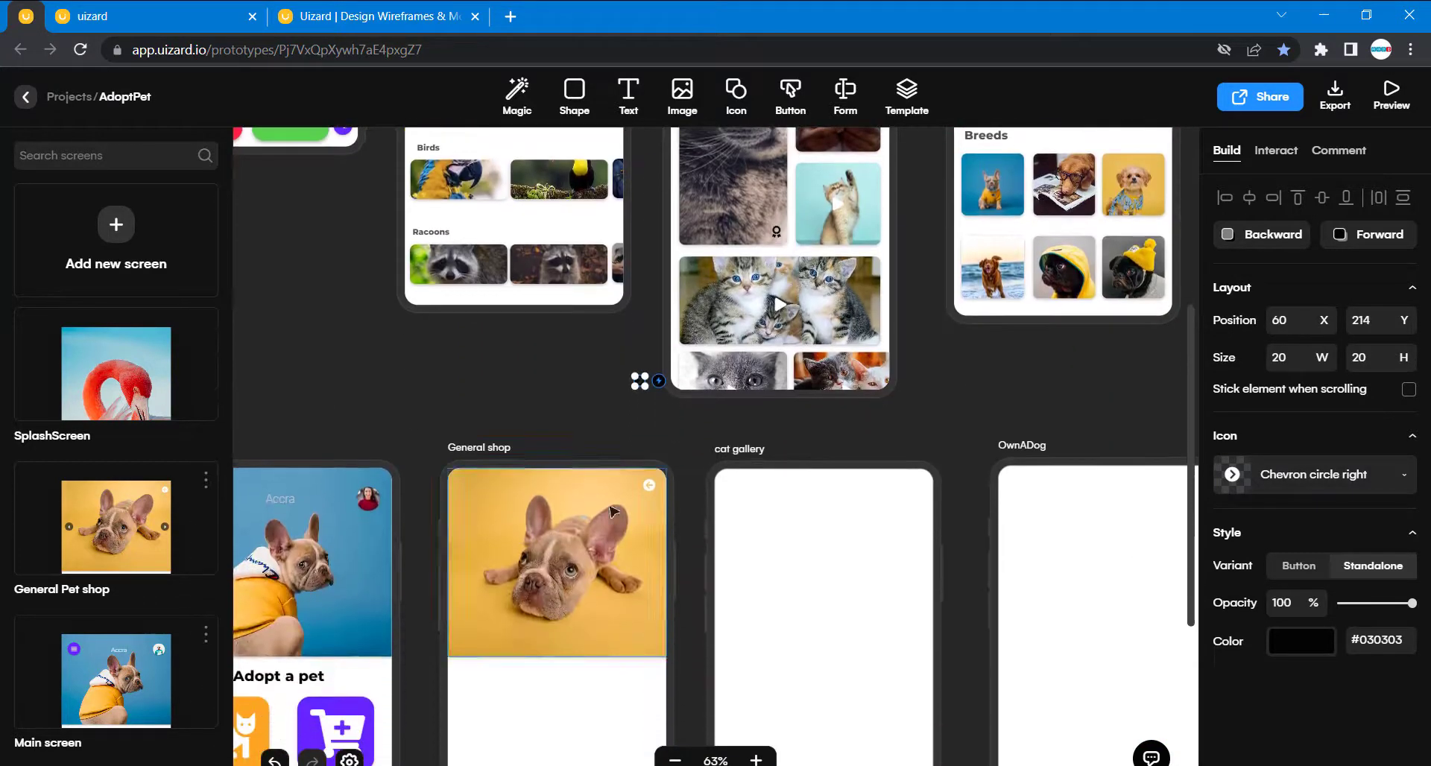
pyautogui.moveTo(641, 382); pyautogui.dragTo(654, 562)
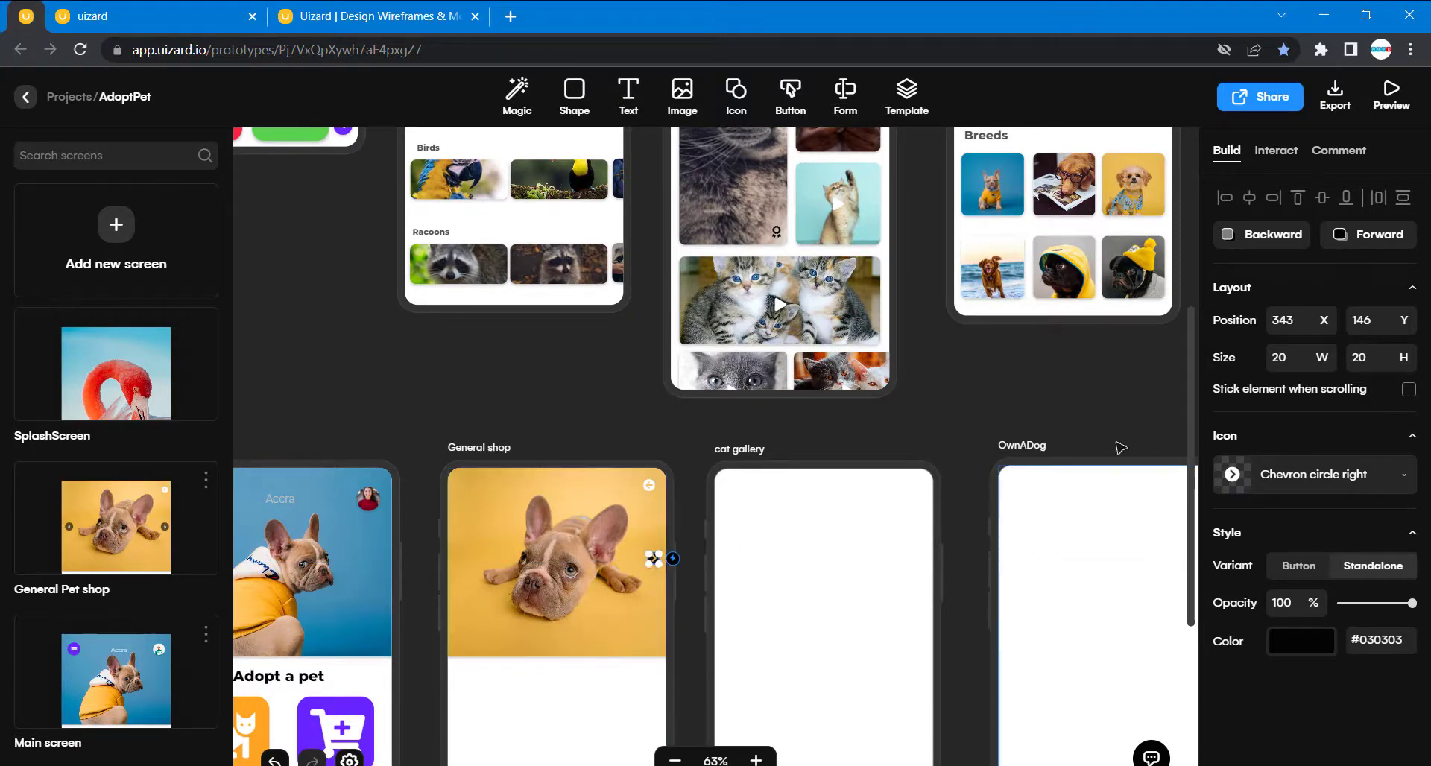
# - Lower the opacity of the General shop header's right chevron icon to 64%, keeping its color #030303
pyautogui.scroll(-1, 567, 425)
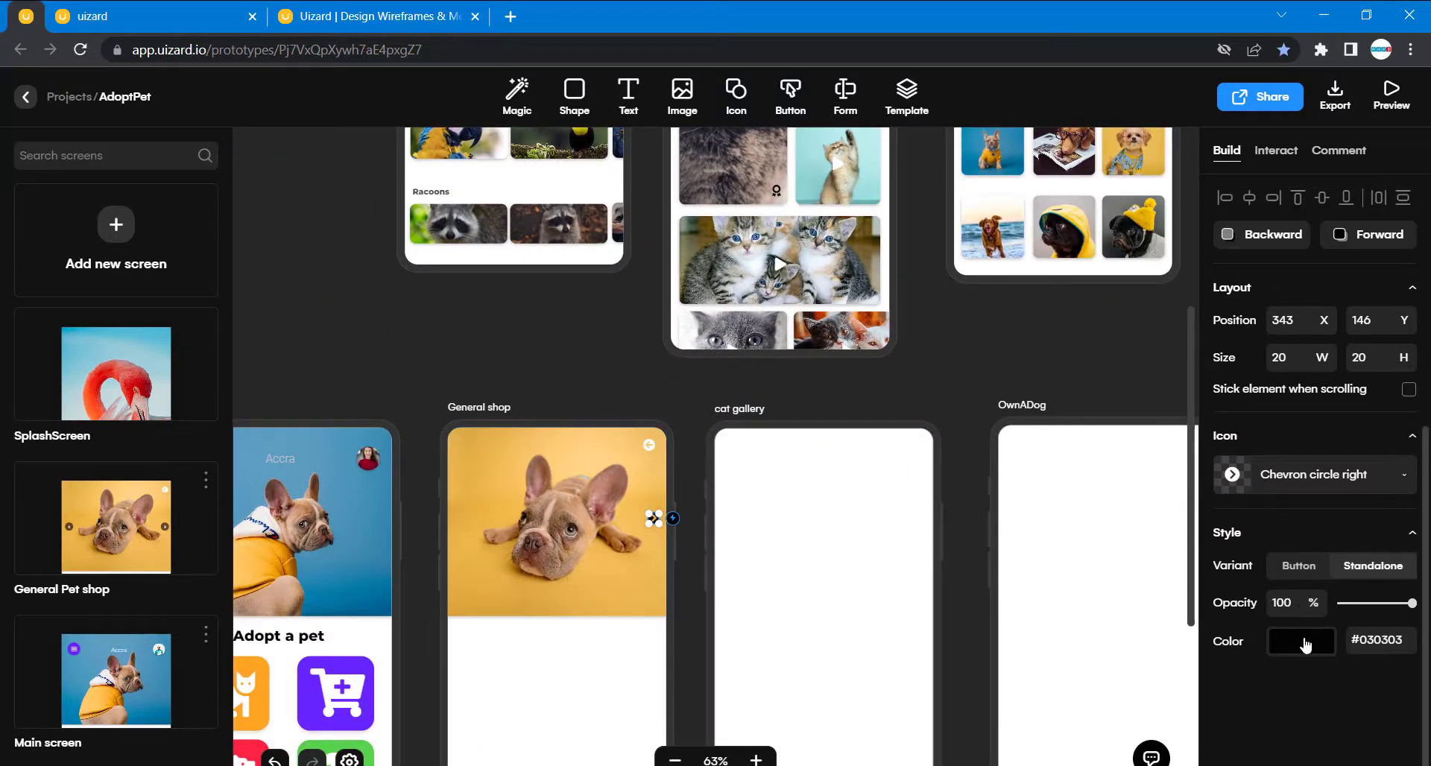
pyautogui.click(1304, 643)
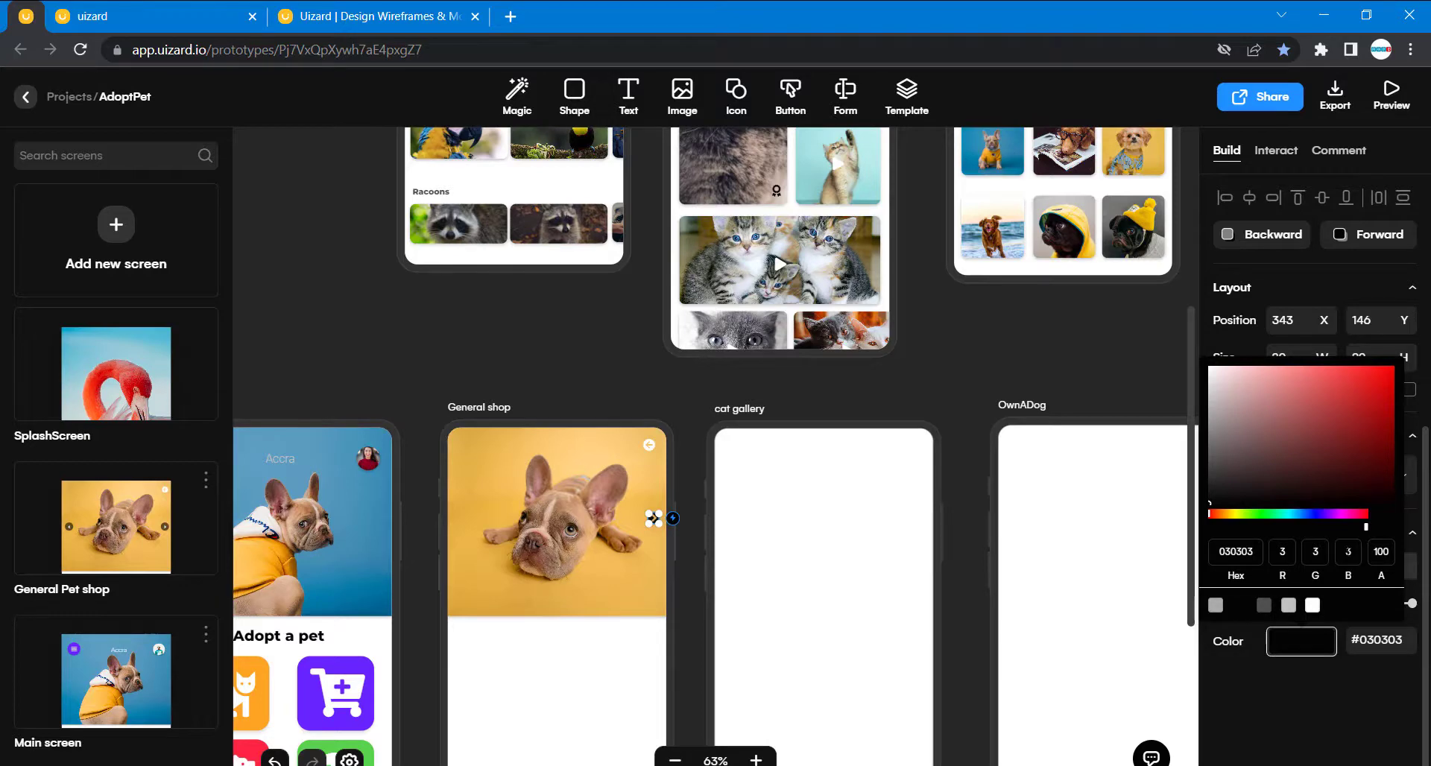
pyautogui.click(1255, 295)
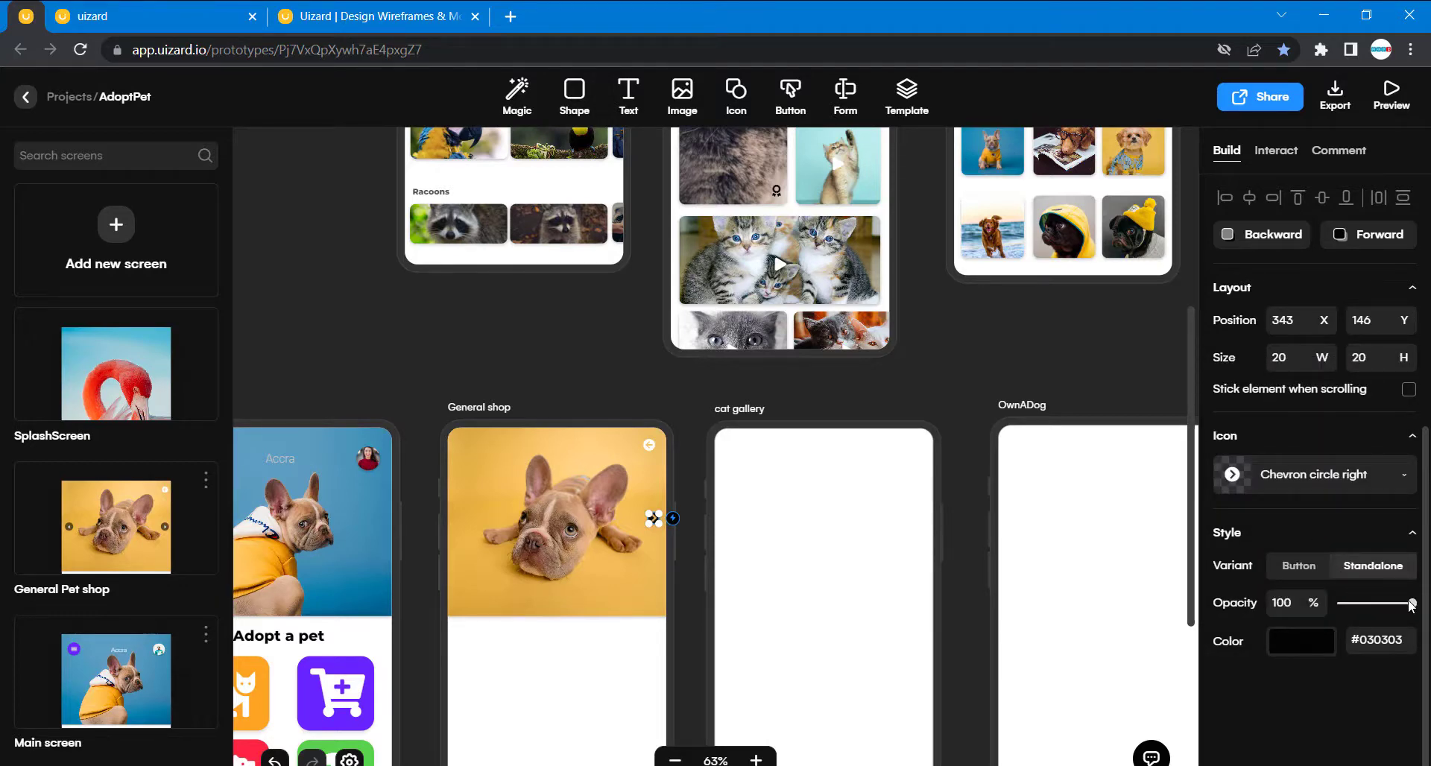
pyautogui.moveTo(1411, 605); pyautogui.dragTo(1388, 607)
pyautogui.click(585, 374)
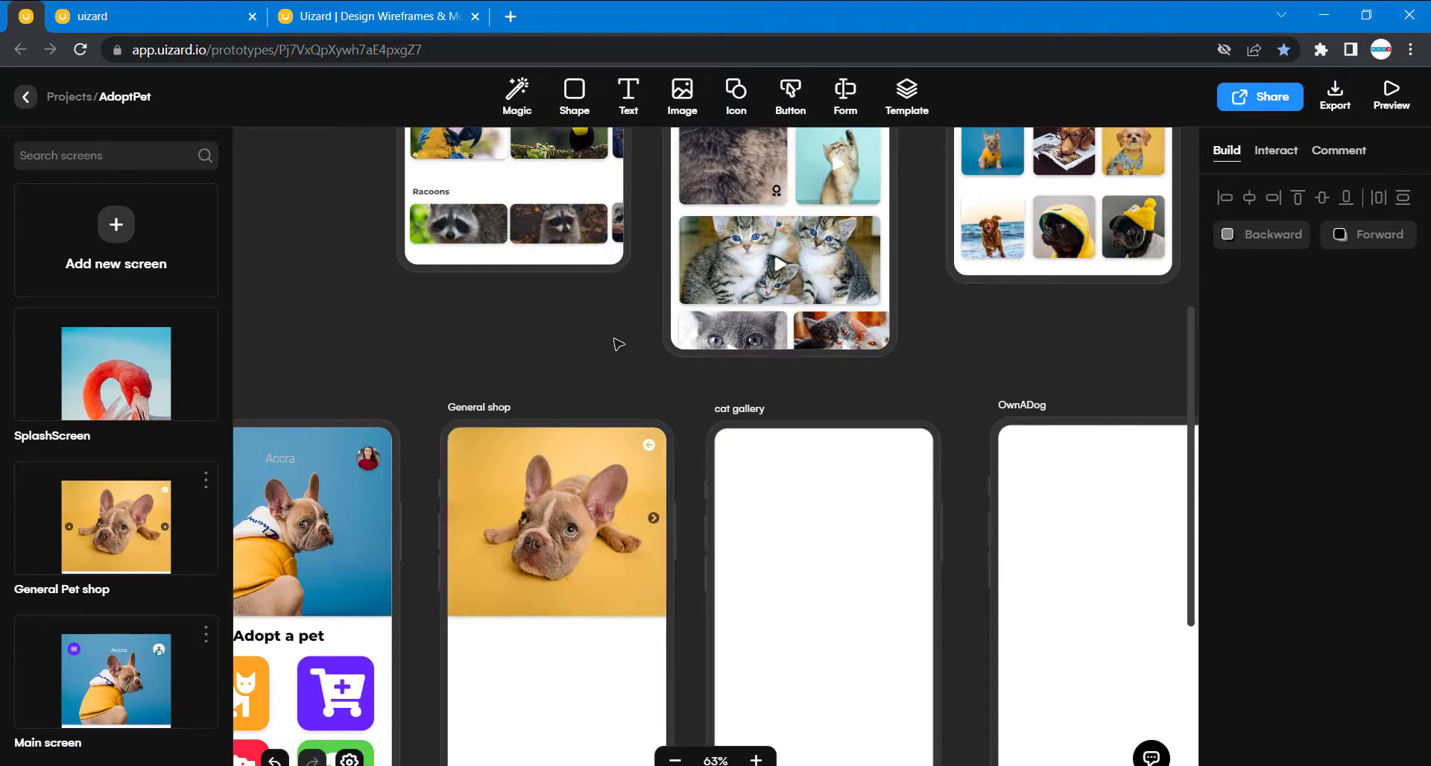
# - Duplicate the General shop header's chevron, place the copy near the image's left edge at 20, 146, and shift the original to 335, 146
pyautogui.scroll(10, 618, 344)
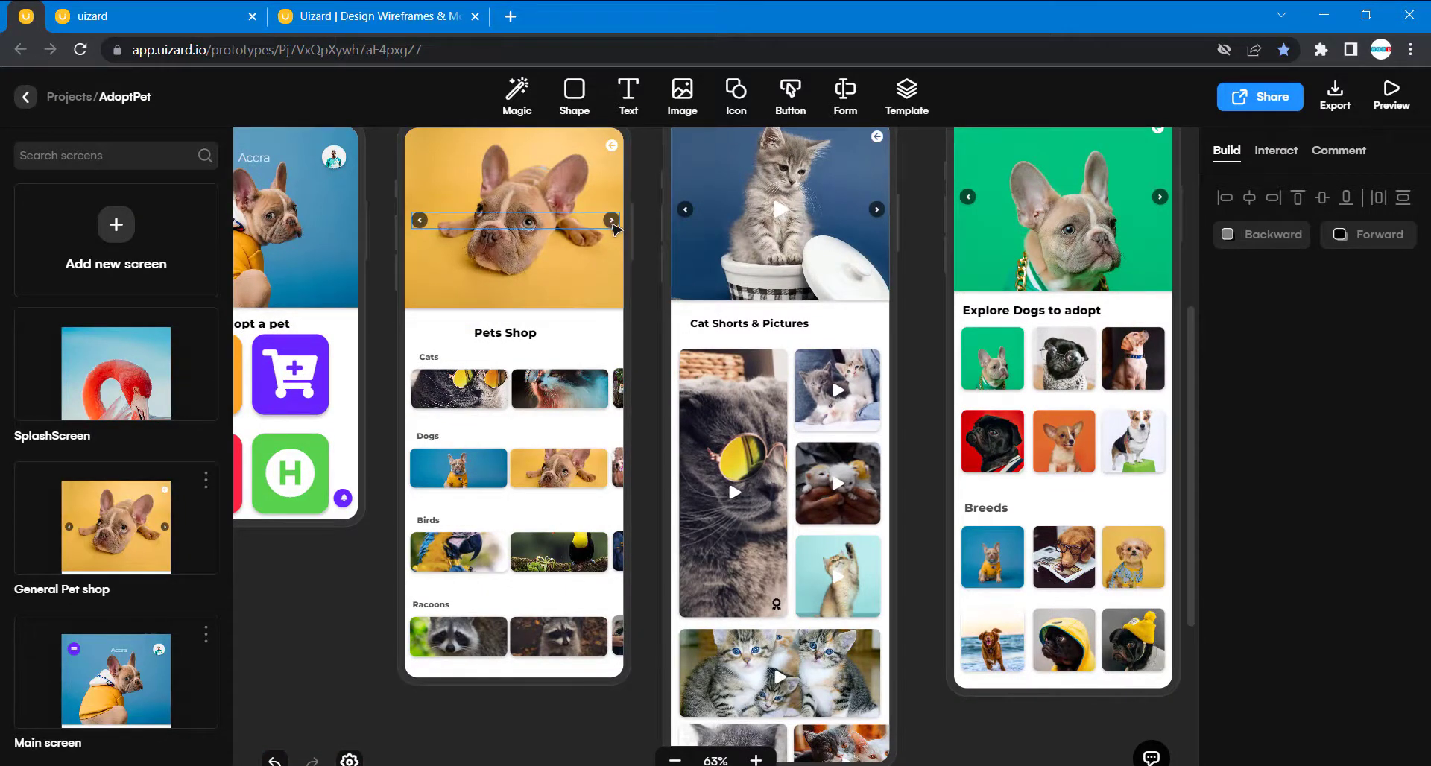
pyautogui.scroll(-7, 625, 429)
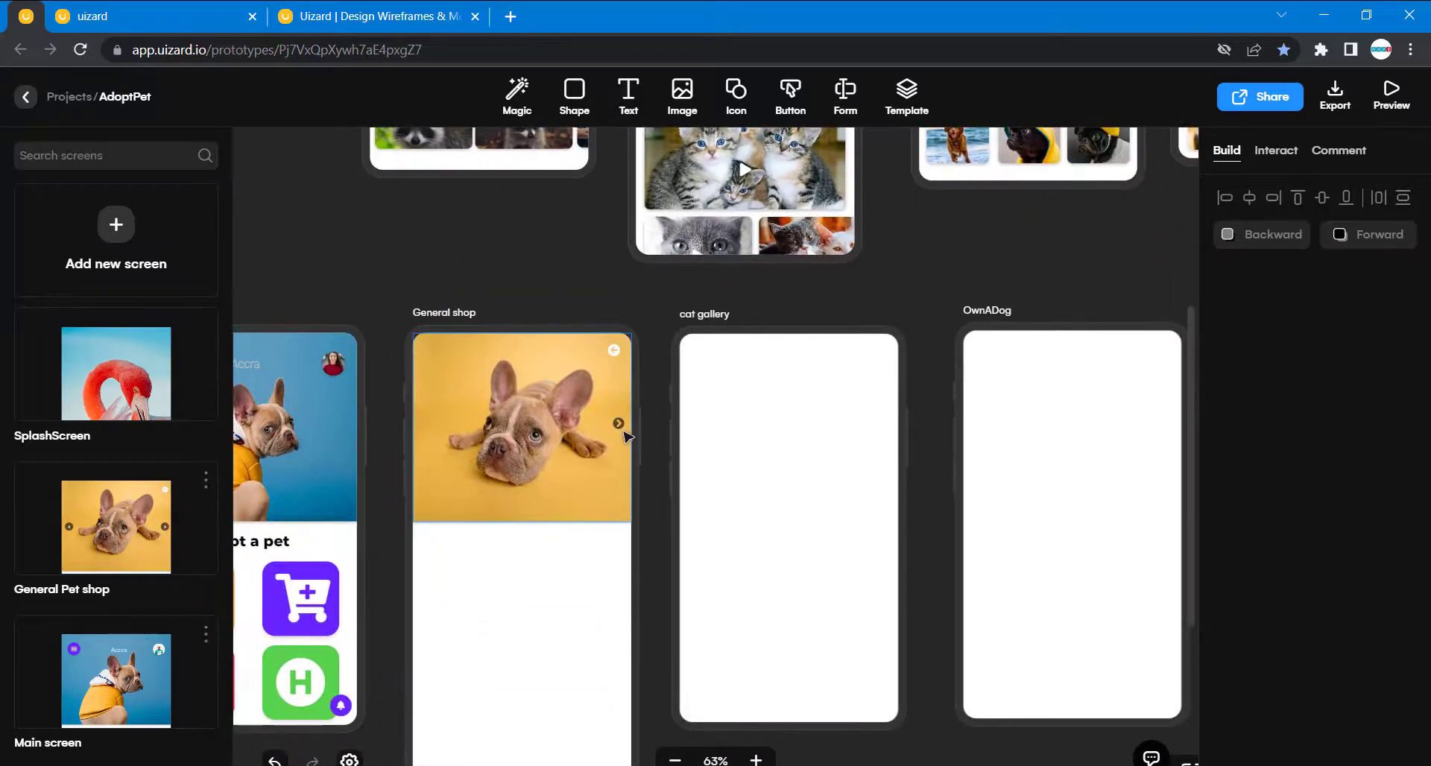
pyautogui.click(619, 425)
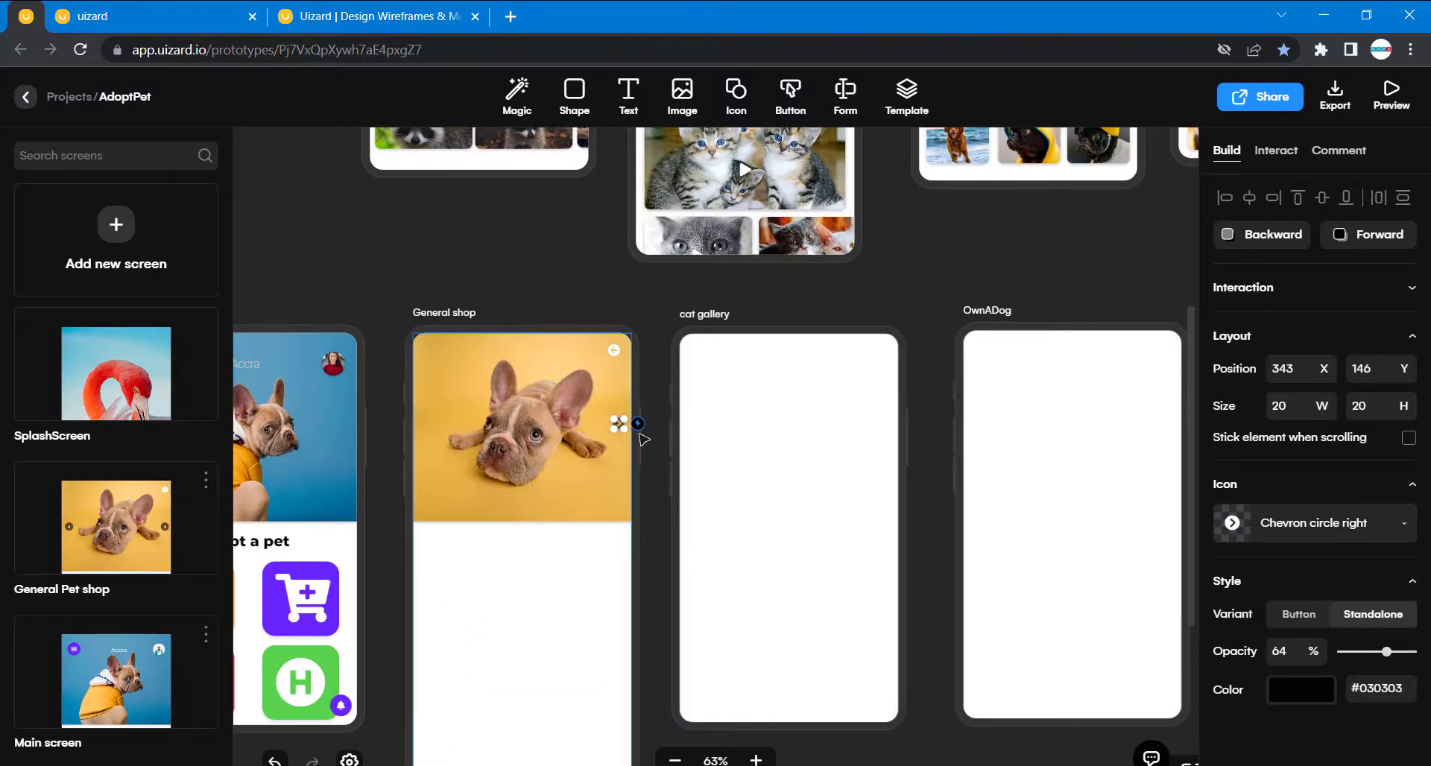
pyautogui.hotkey('ctrl', 'd')
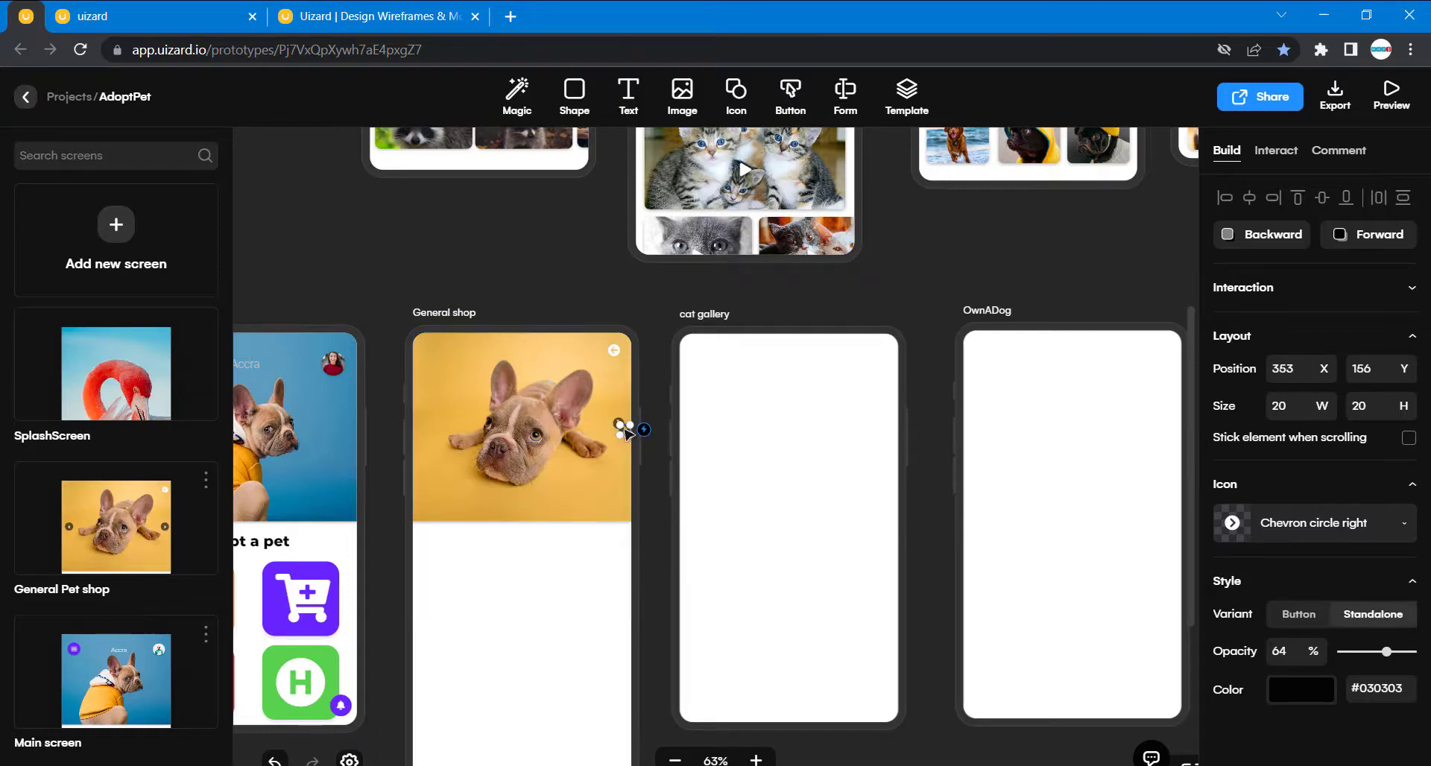
pyautogui.moveTo(625, 431); pyautogui.dragTo(433, 426)
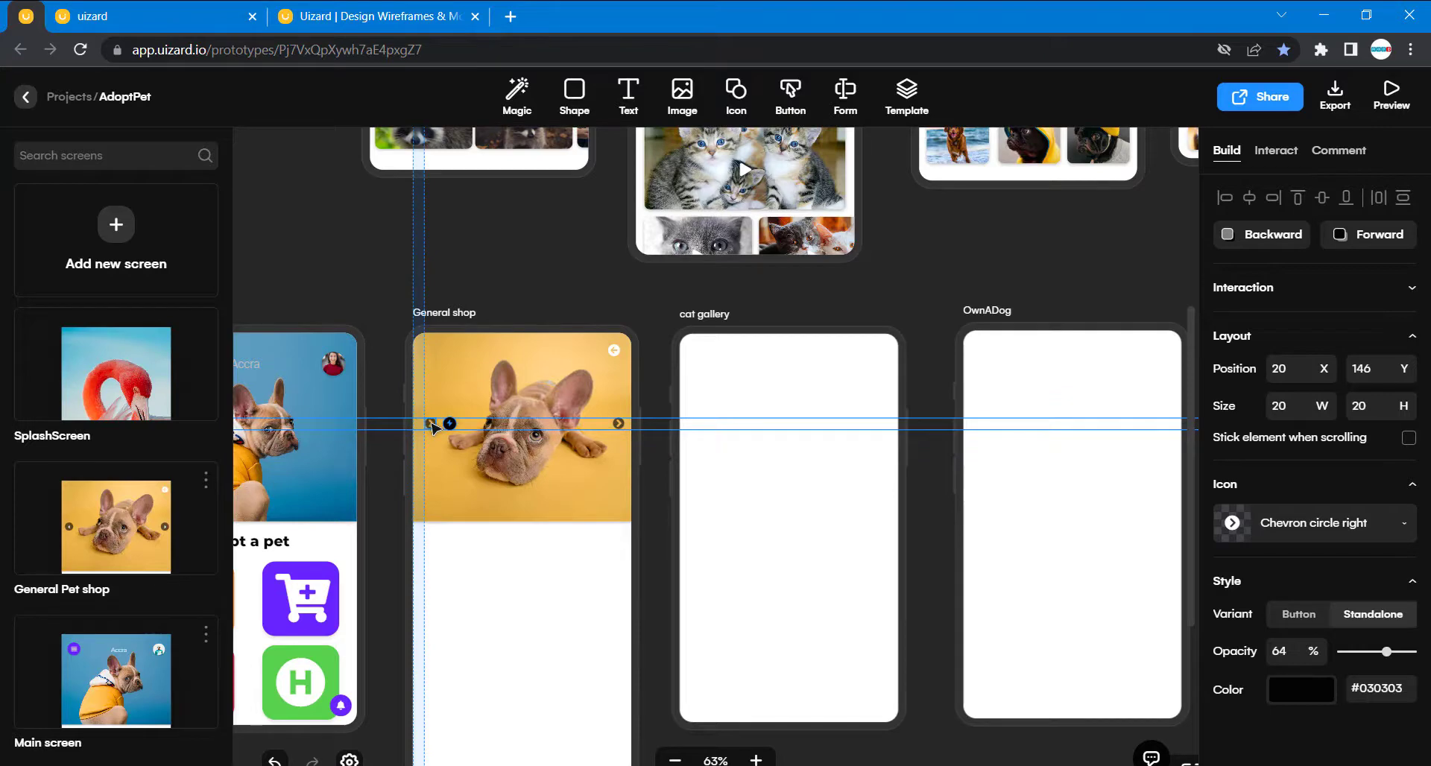
pyautogui.moveTo(433, 427); pyautogui.dragTo(432, 426)
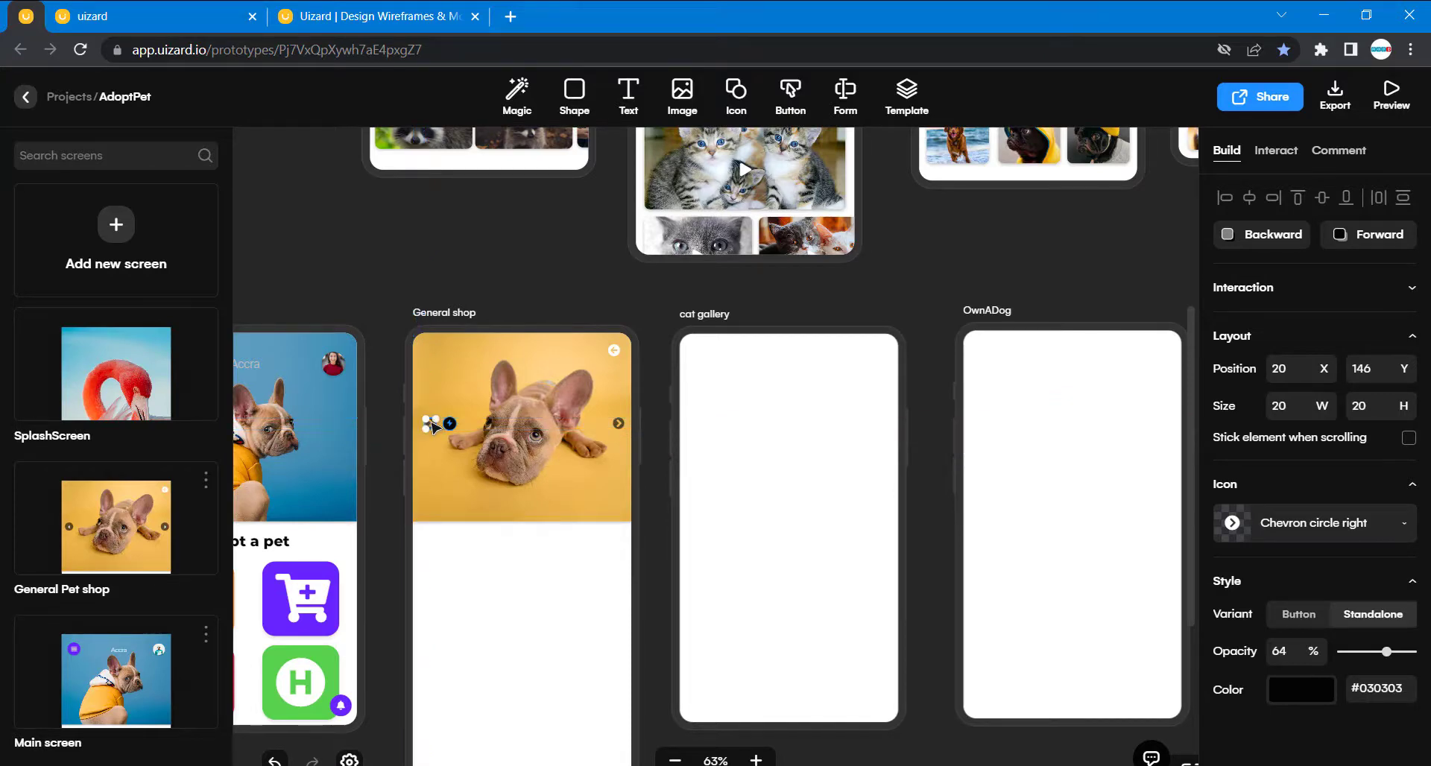
pyautogui.click(687, 590)
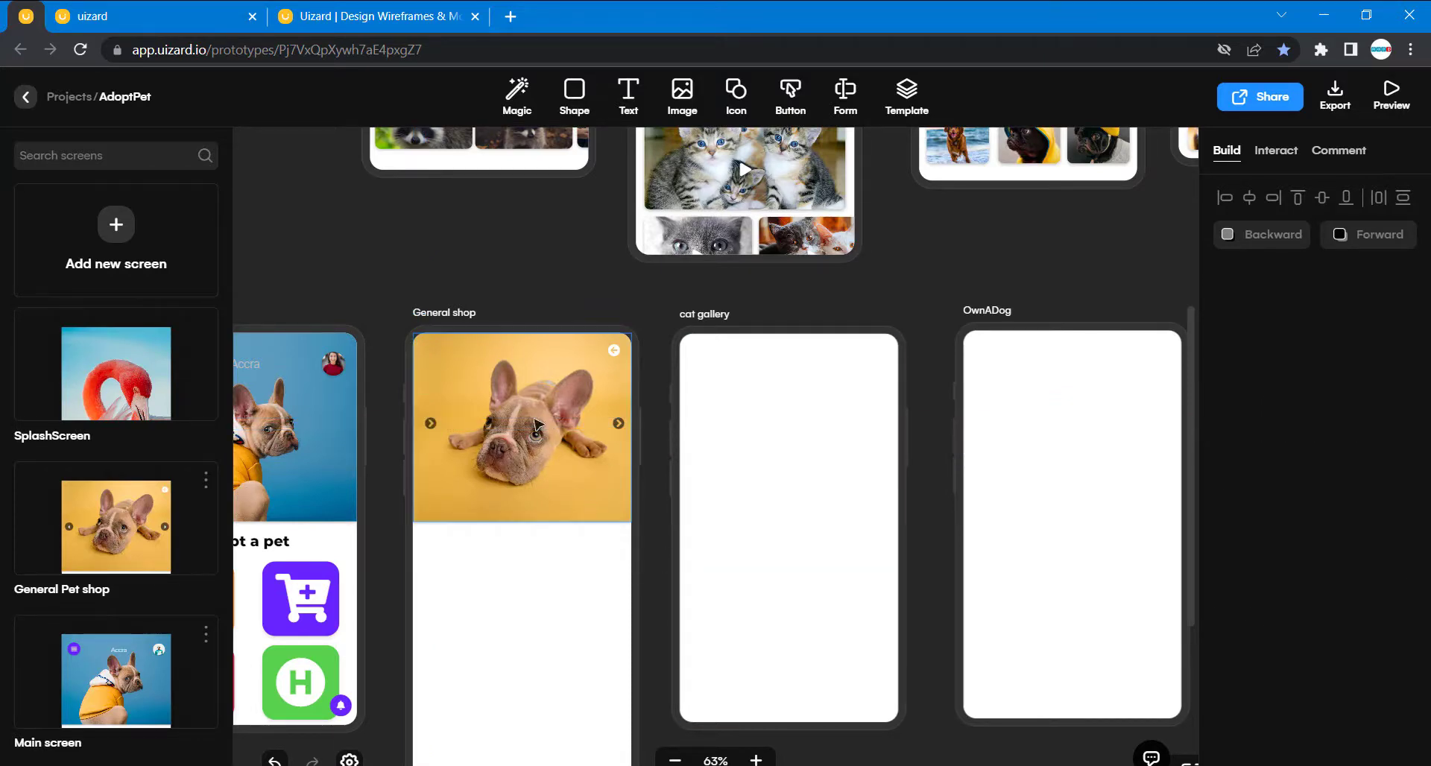
pyautogui.moveTo(615, 427); pyautogui.dragTo(615, 427)
pyautogui.click(673, 535)
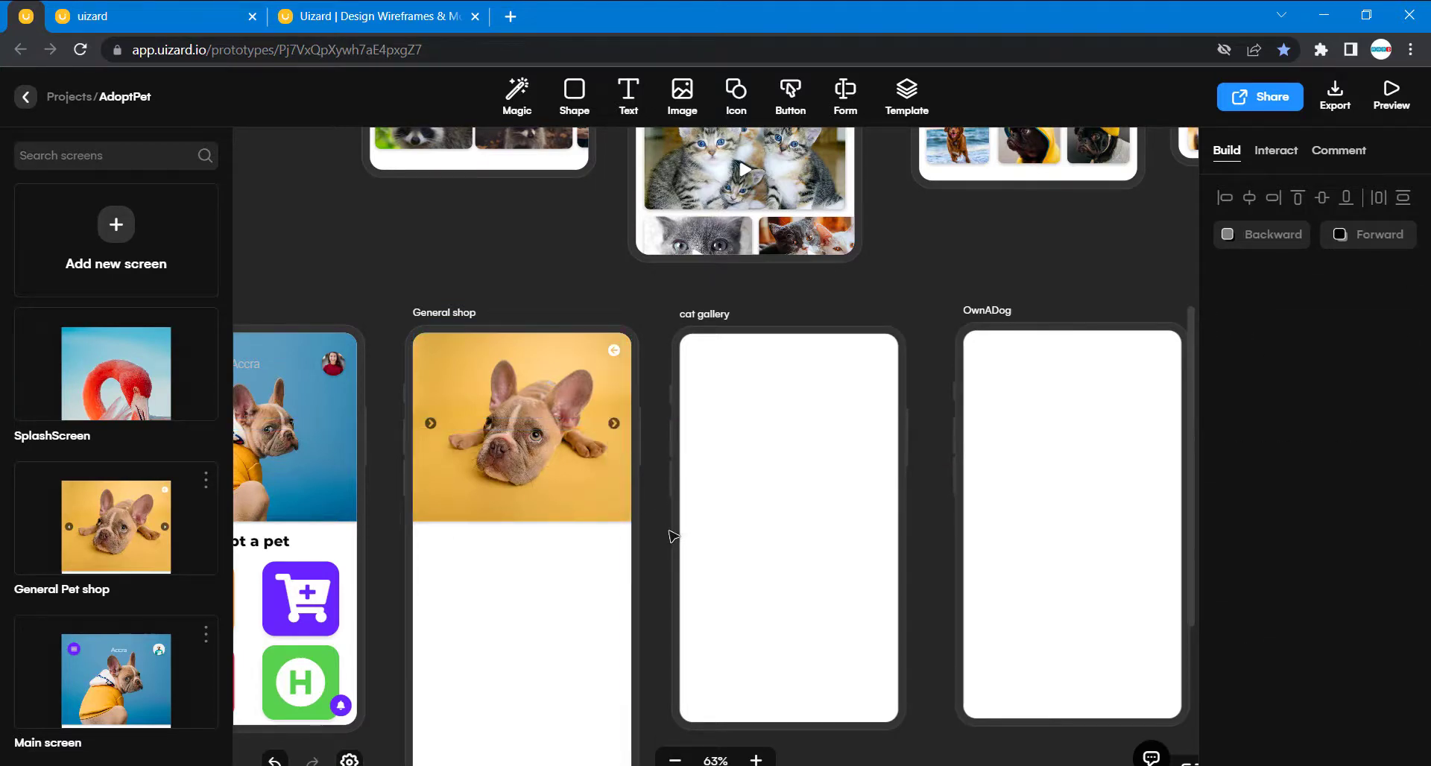
# - Search the icon choices for "chever" and change the duplicated chevron at the header image's left edge to Chevron circle left
pyautogui.click(430, 424)
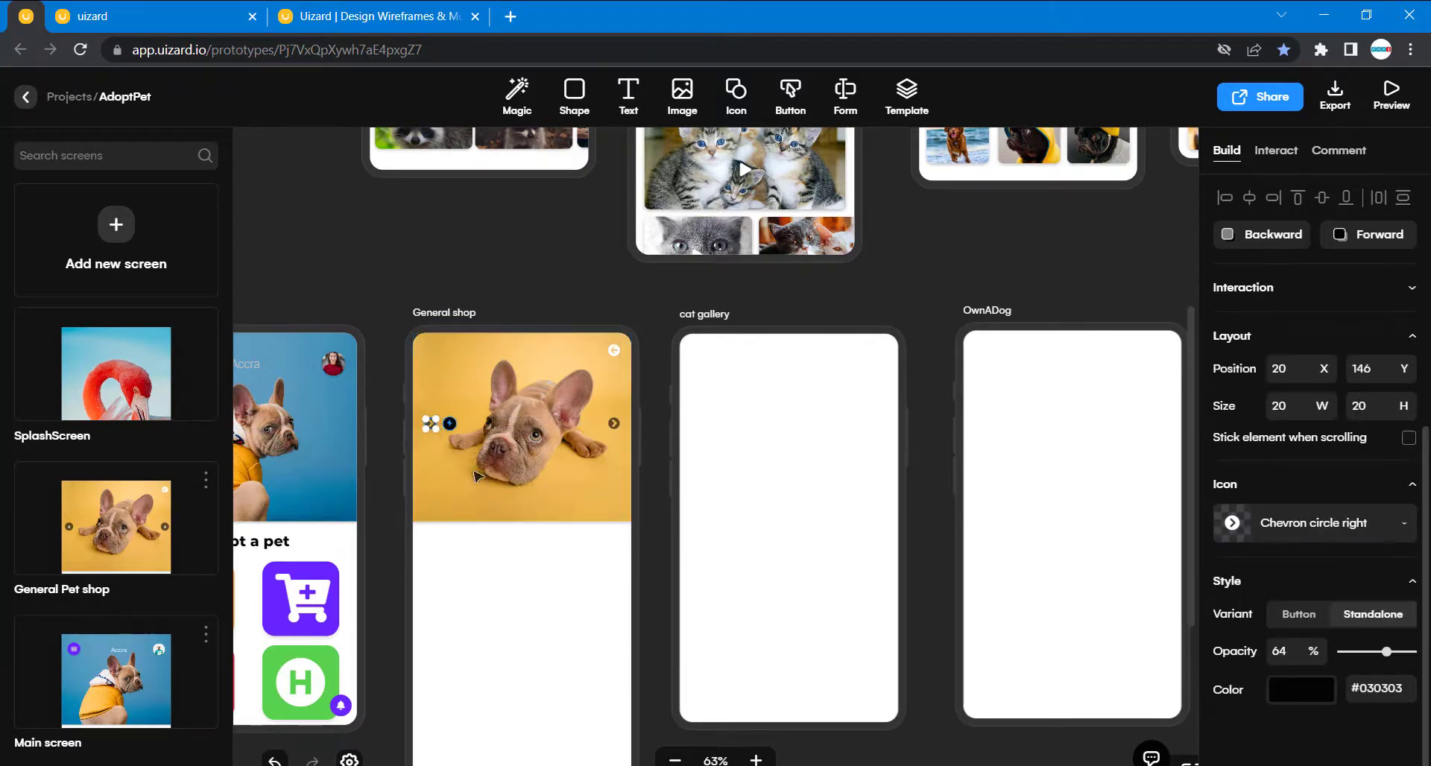
pyautogui.click(1381, 534)
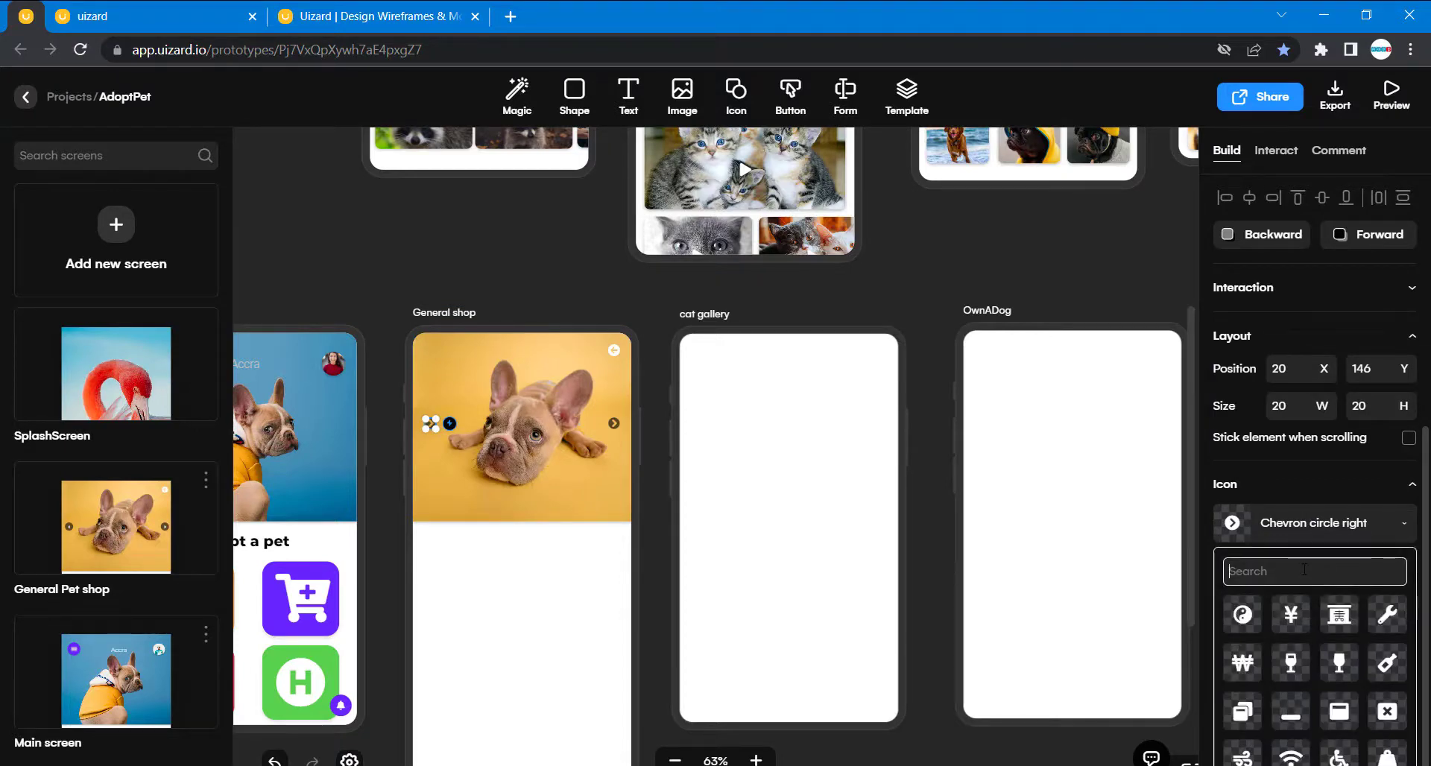
pyautogui.write('cheve')
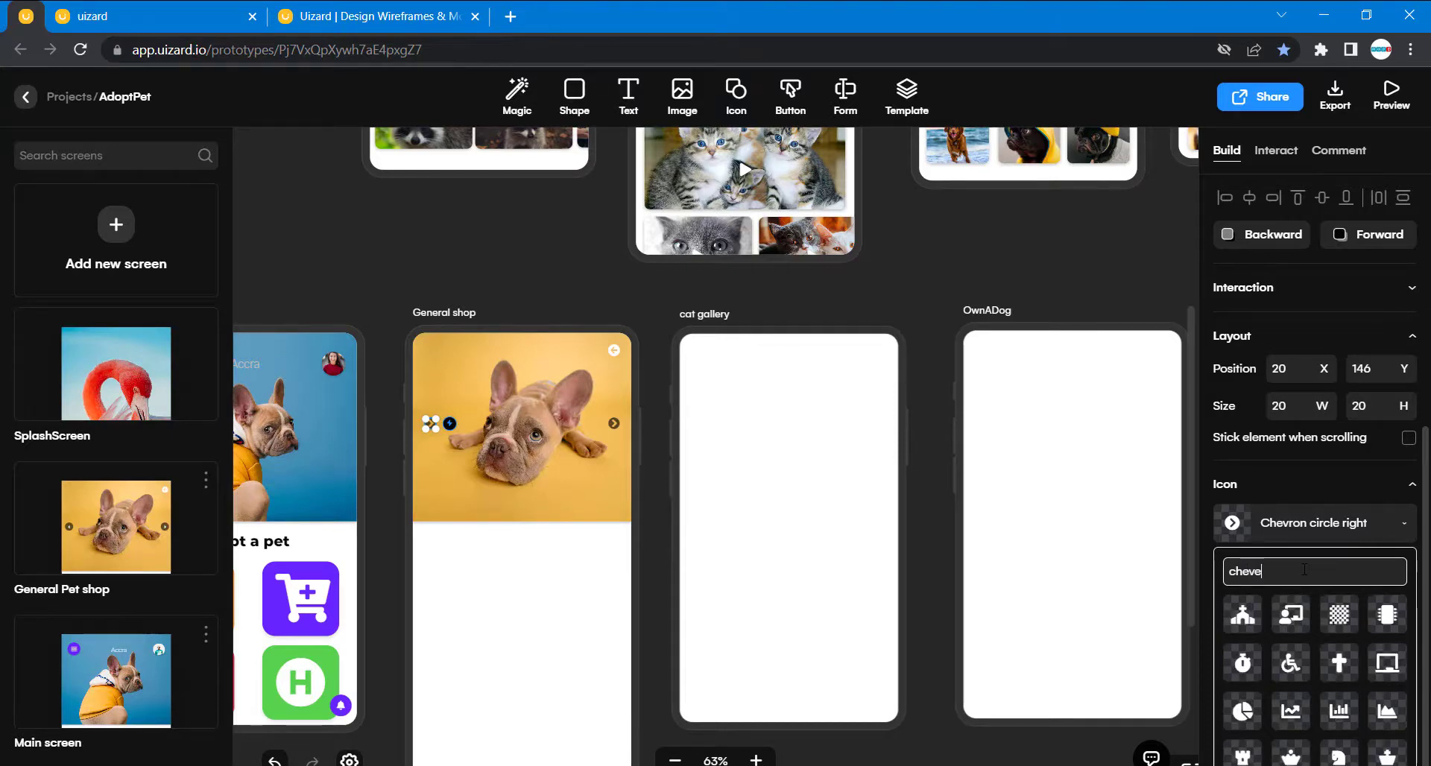
pyautogui.write('r')
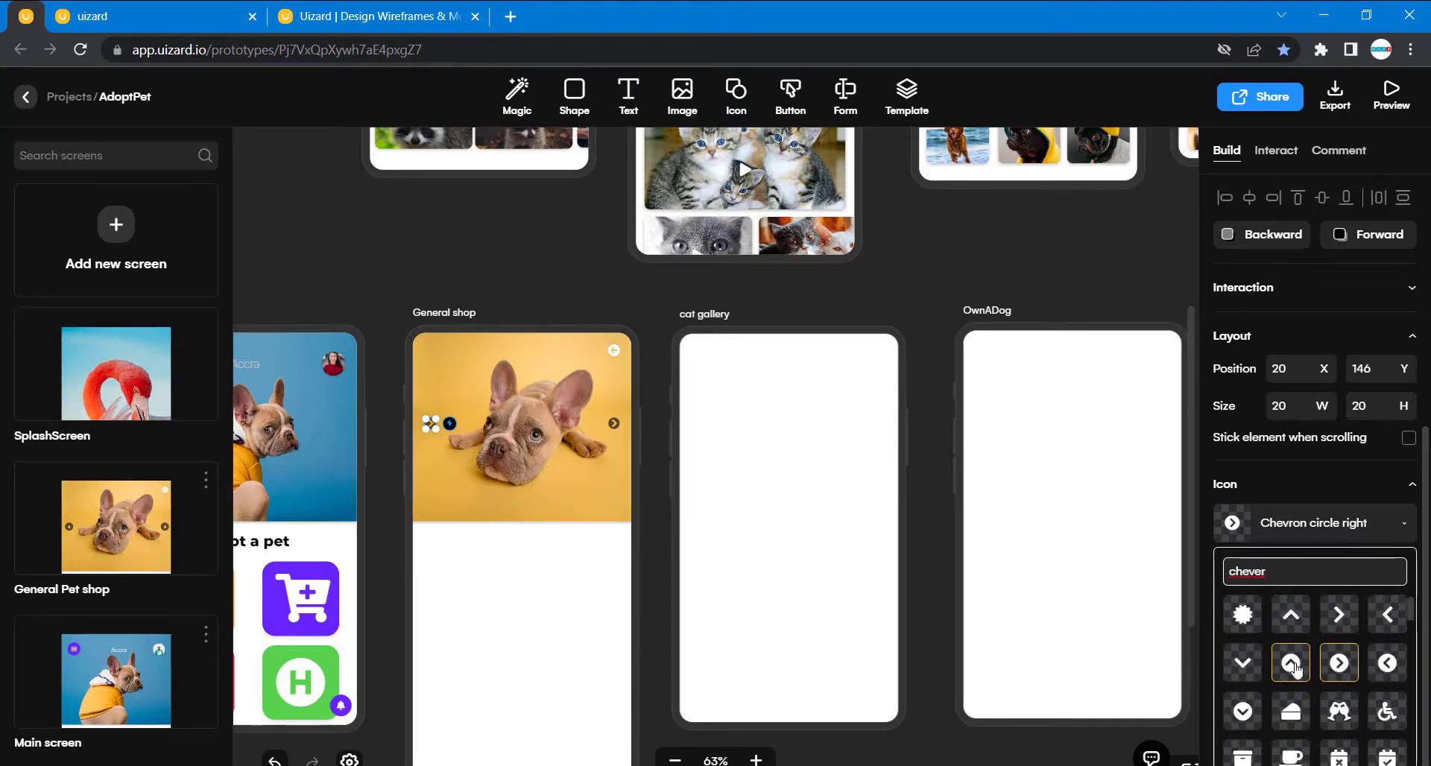
pyautogui.click(1388, 662)
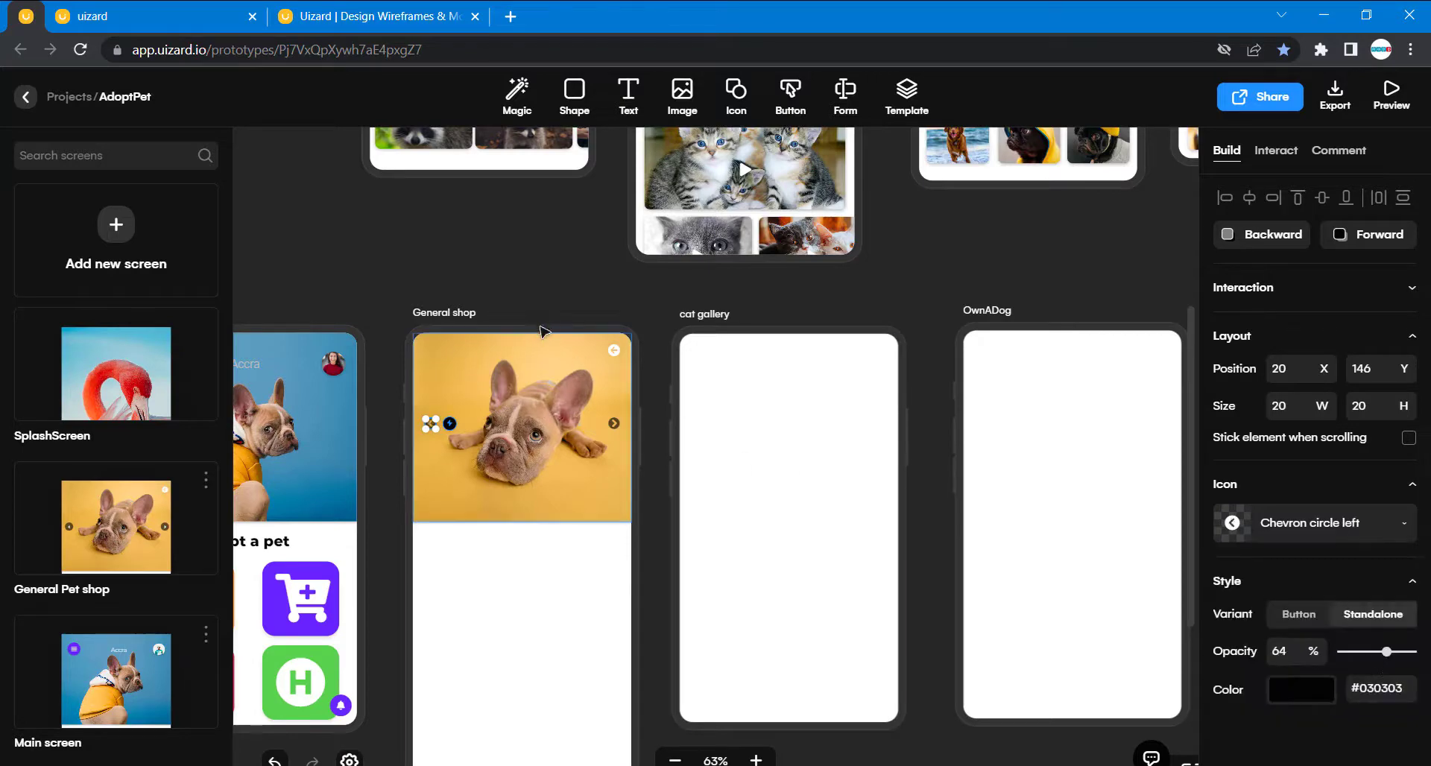
pyautogui.click(495, 258)
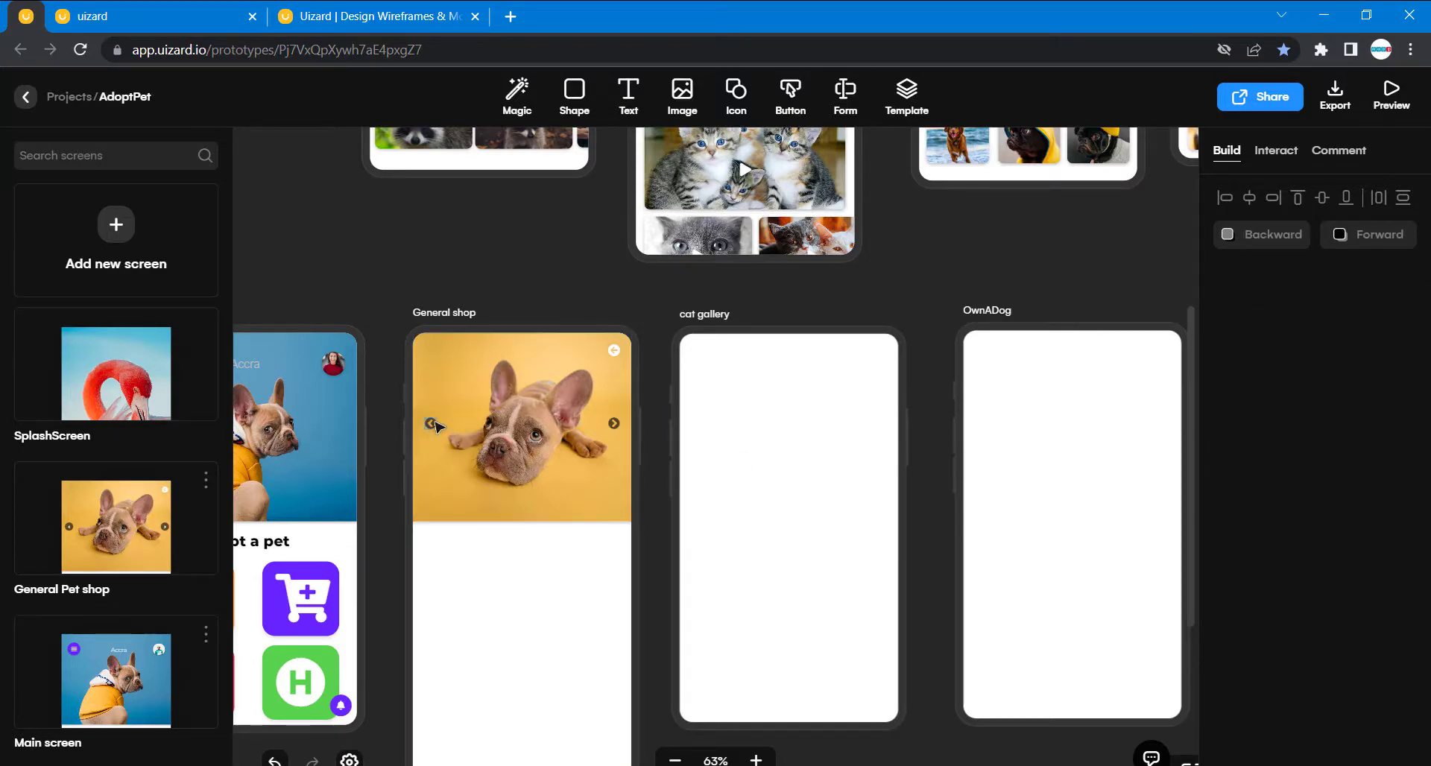
# - Check the positions of the two General shop header chevrons individually and selected together
pyautogui.click(432, 425)
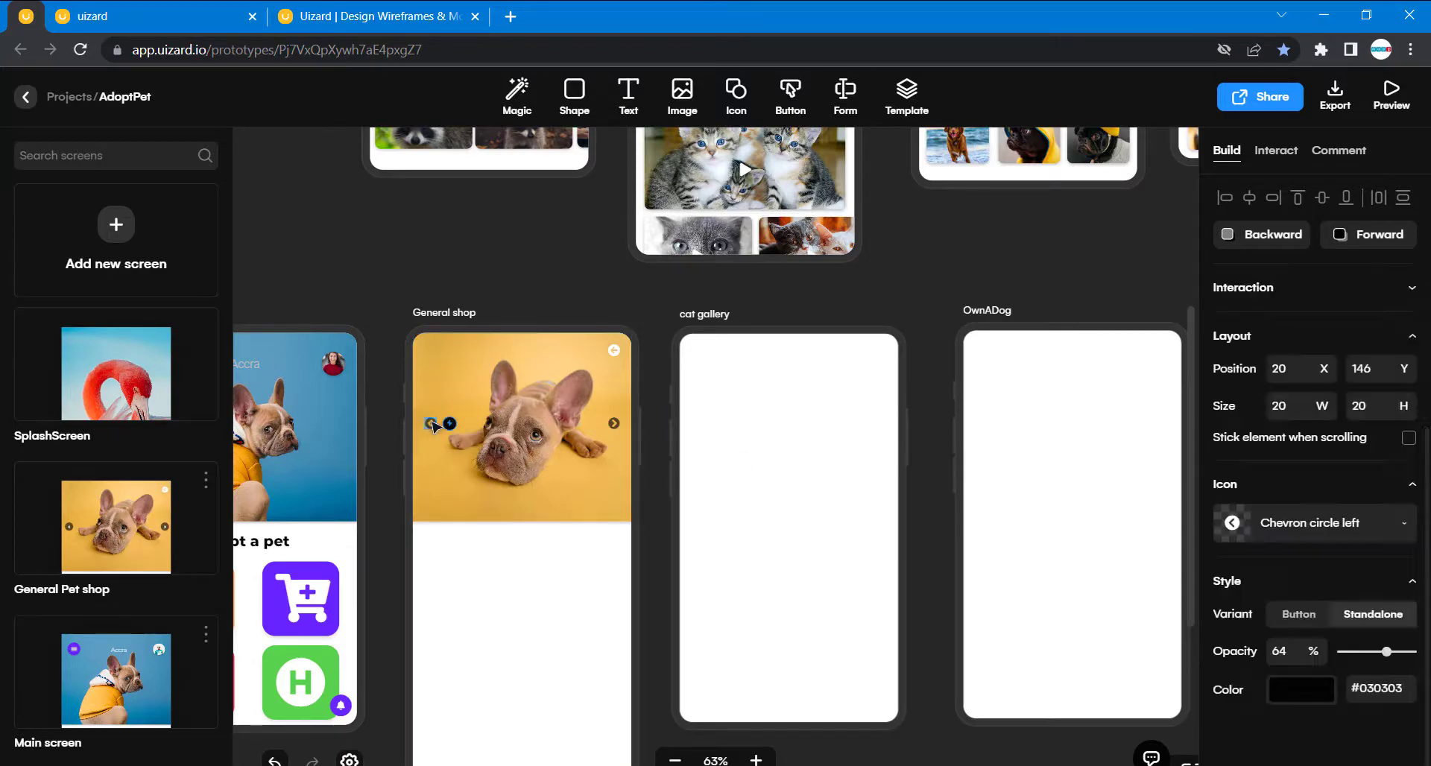
pyautogui.click(615, 425)
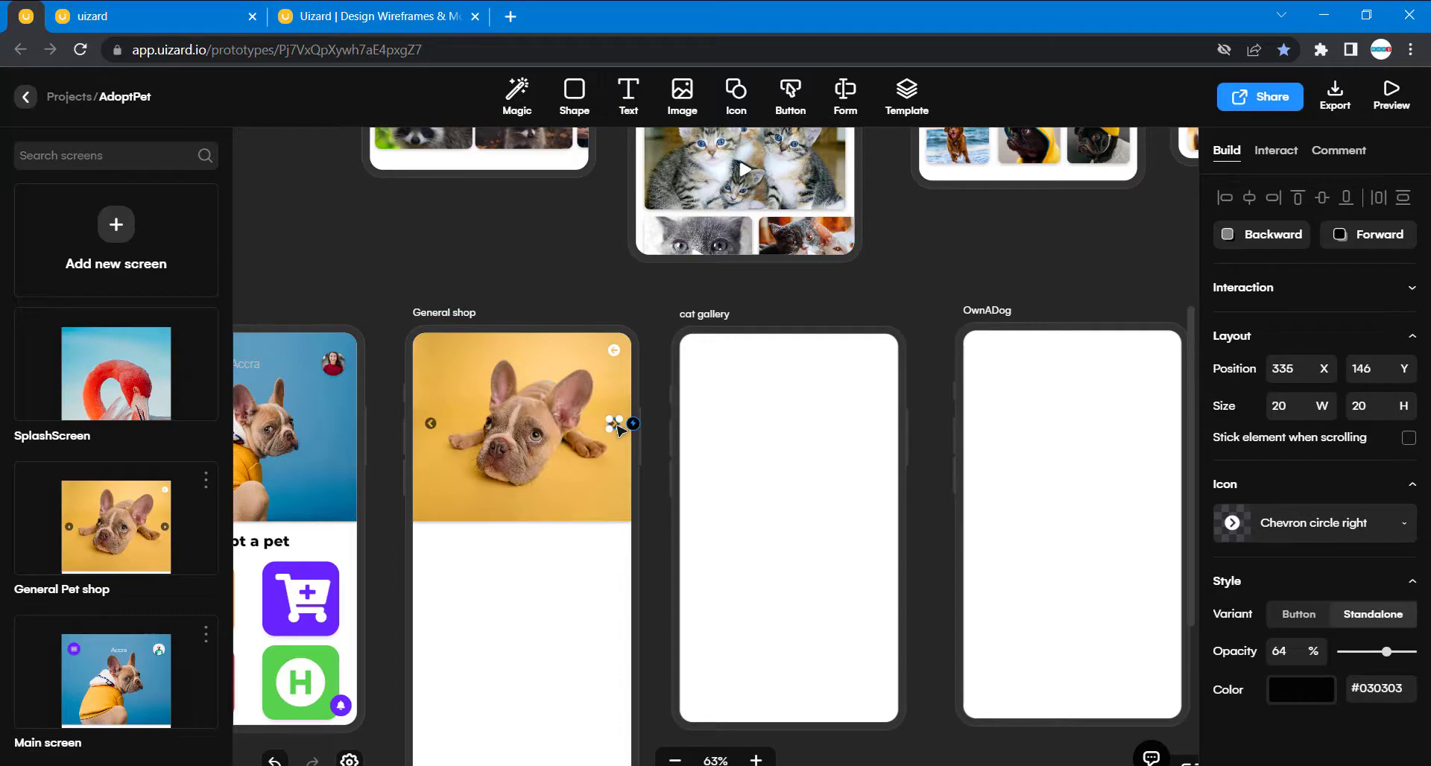
pyautogui.keyDown('shift'); pyautogui.click(432, 424); pyautogui.keyUp('shift')
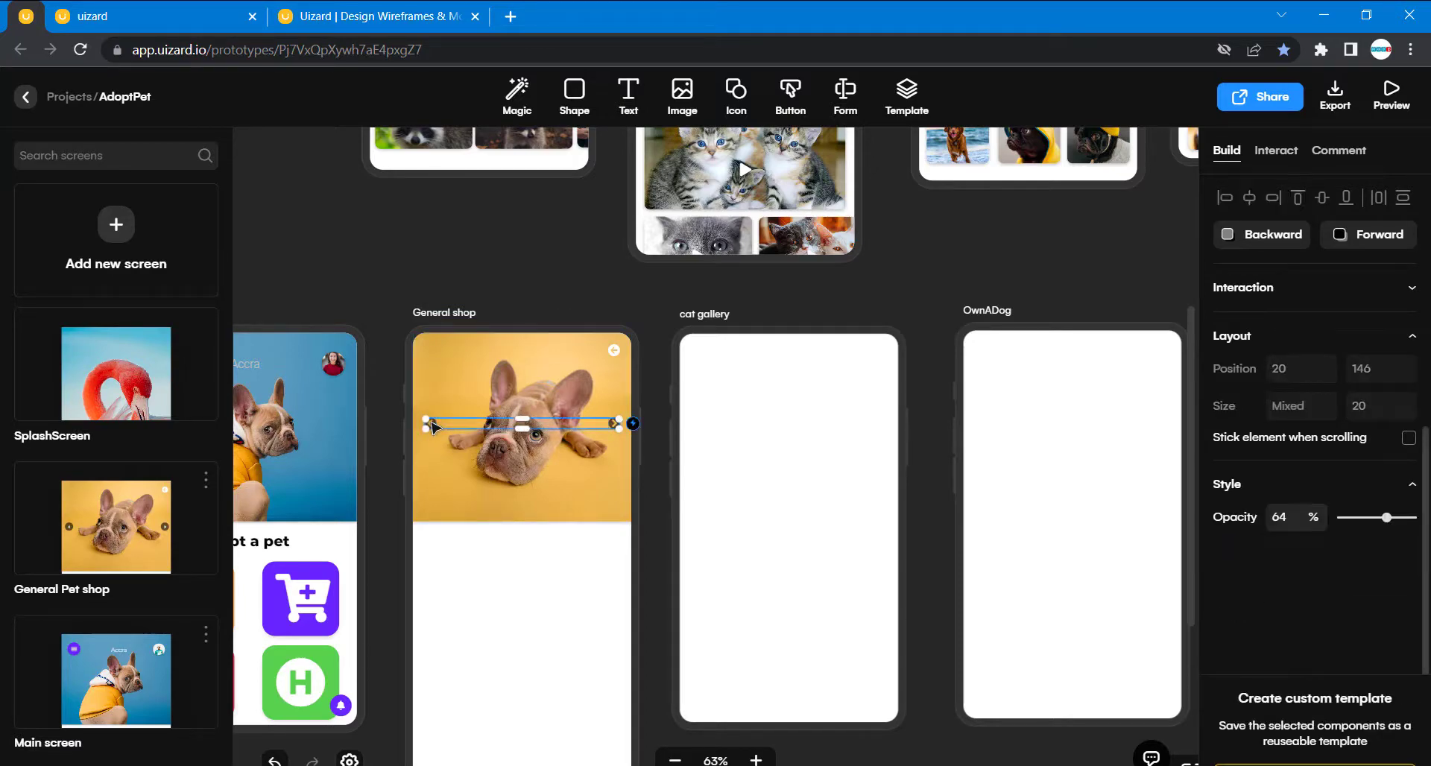
pyautogui.click(347, 301)
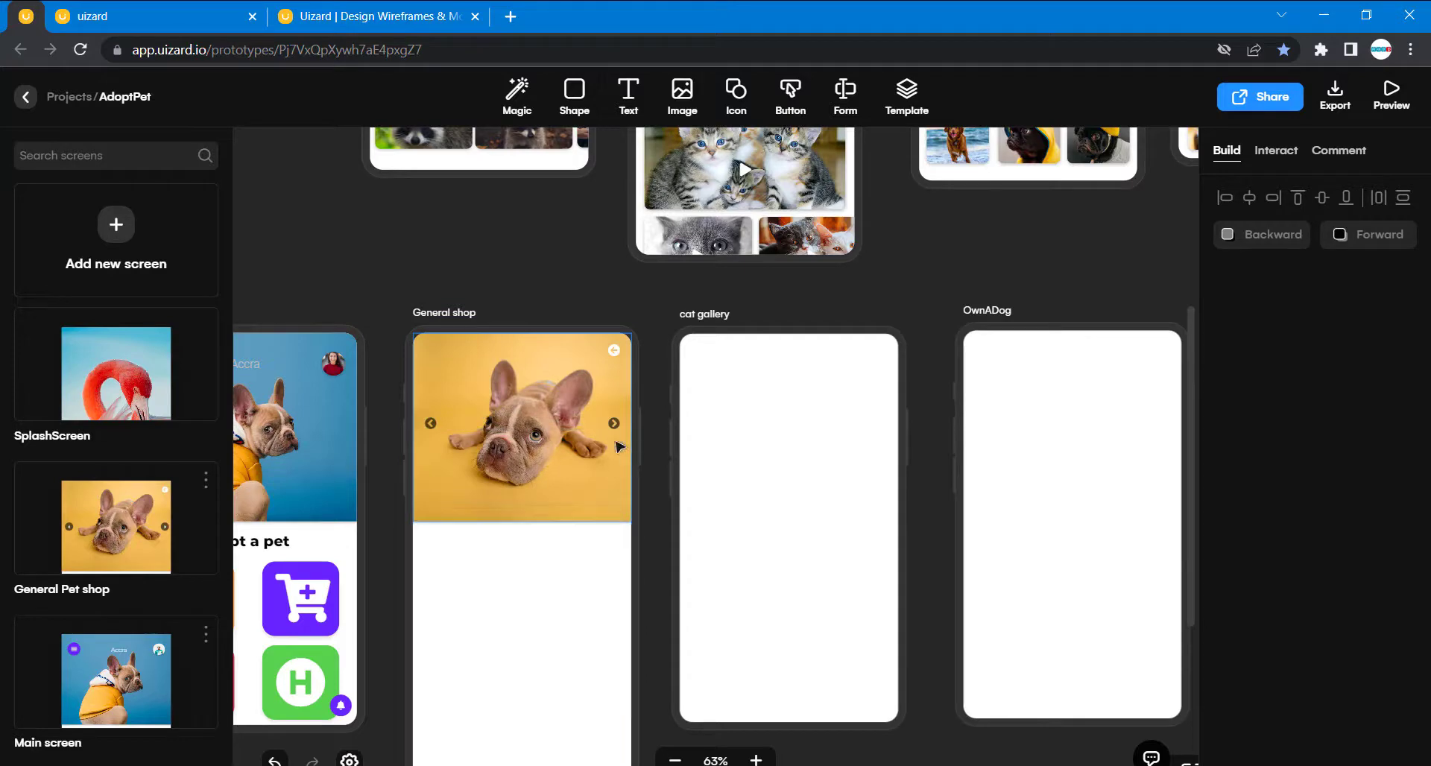
# - Copy the MainPage heading "Adopt a pet" onto the General shop screen, just below the header image at 119, 344
pyautogui.scroll(5, 385, 250)
pyautogui.hscroll(-1, 385, 251)
pyautogui.scroll(4, 385, 250)
pyautogui.hscroll(-1, 385, 251)
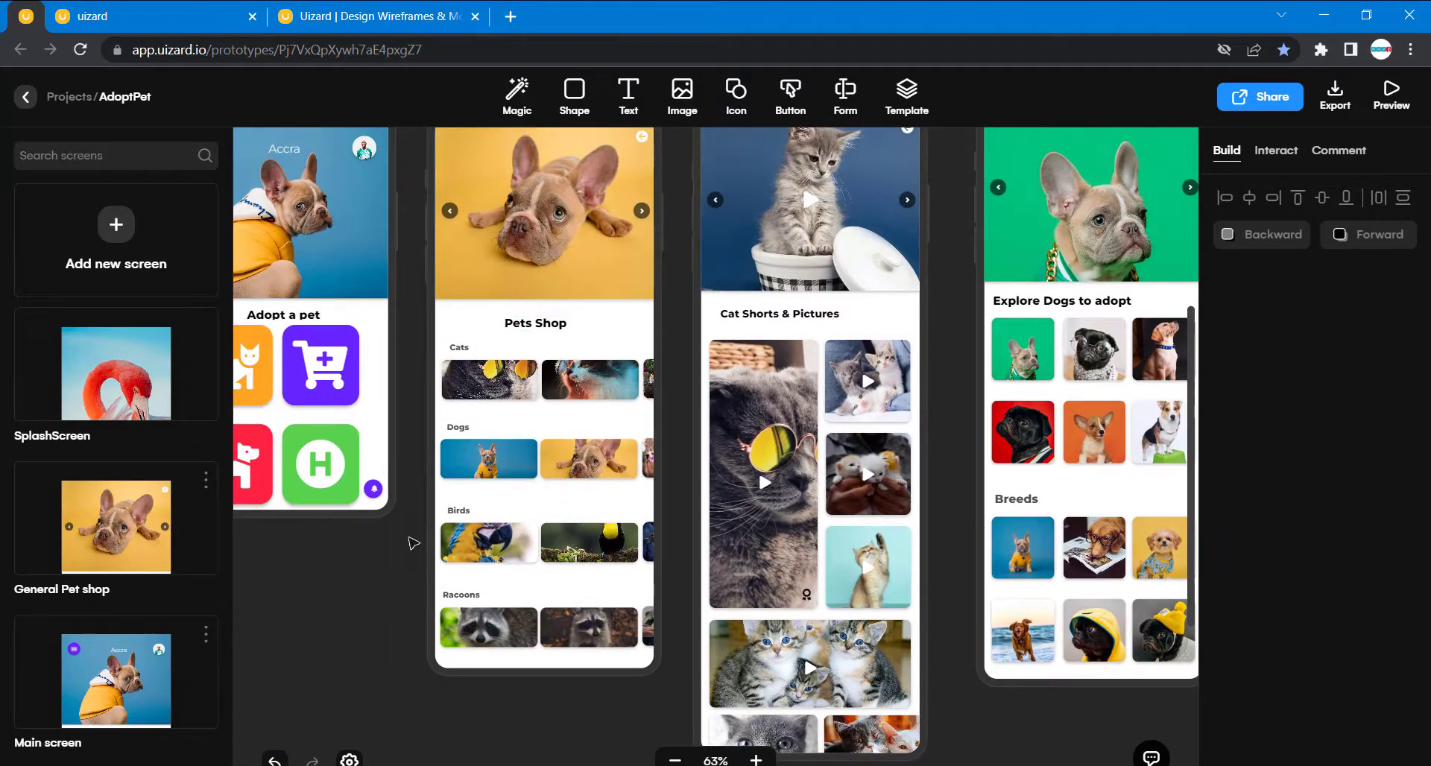
pyautogui.scroll(-7, 372, 505)
pyautogui.hscroll(-1, 372, 505)
pyautogui.click(372, 506)
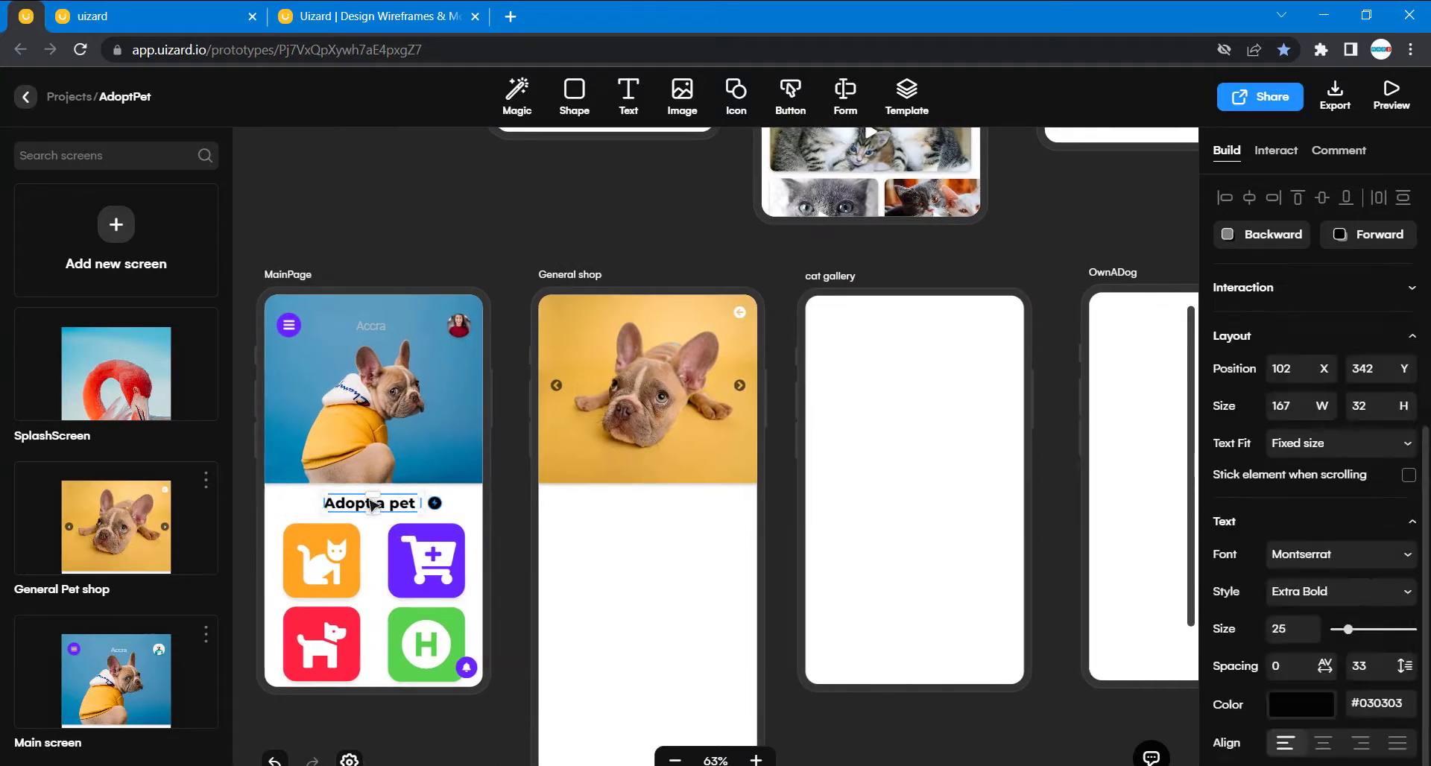
pyautogui.moveTo(372, 506); pyautogui.dragTo(660, 507)
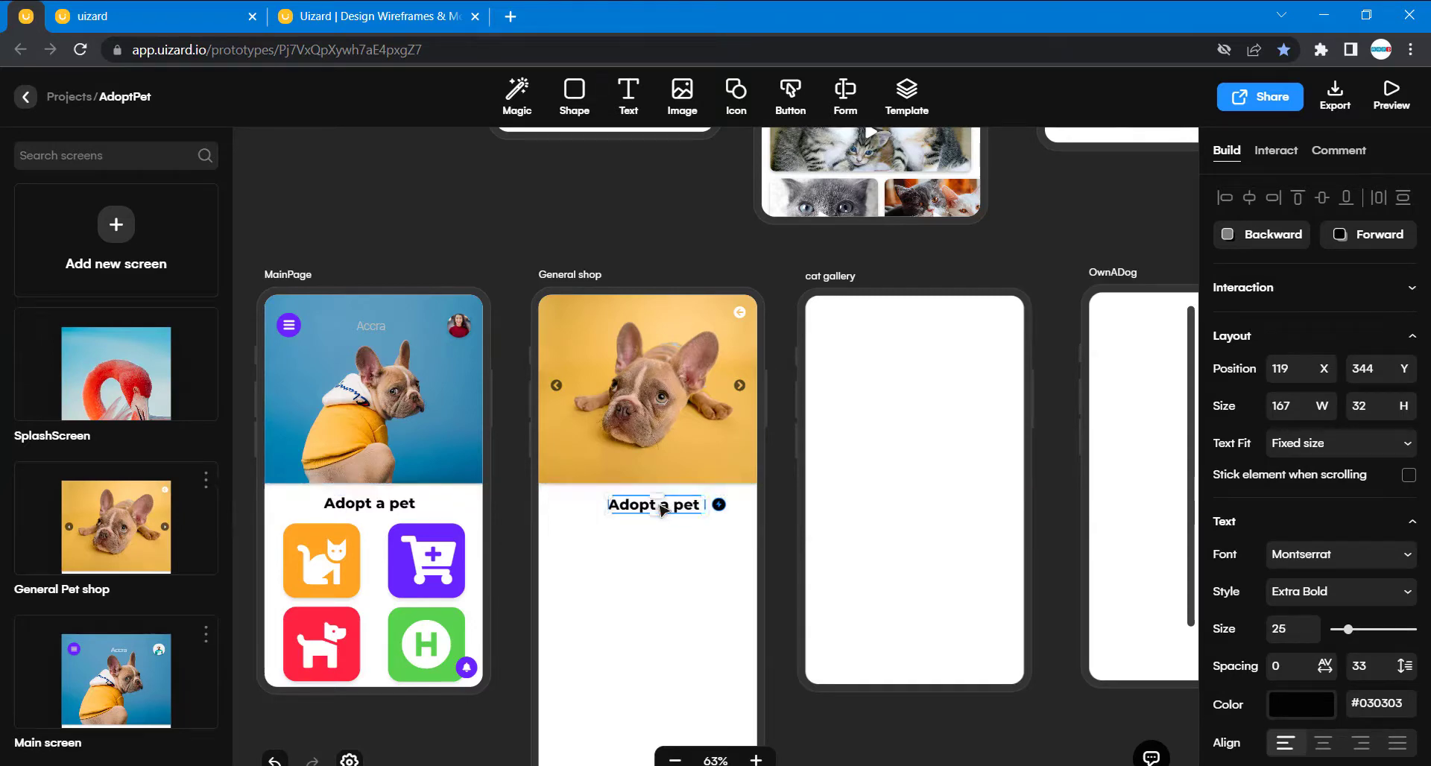
# - Change the copied heading's text on the General shop screen to "Pets Shop"
pyautogui.doubleClick(659, 507)
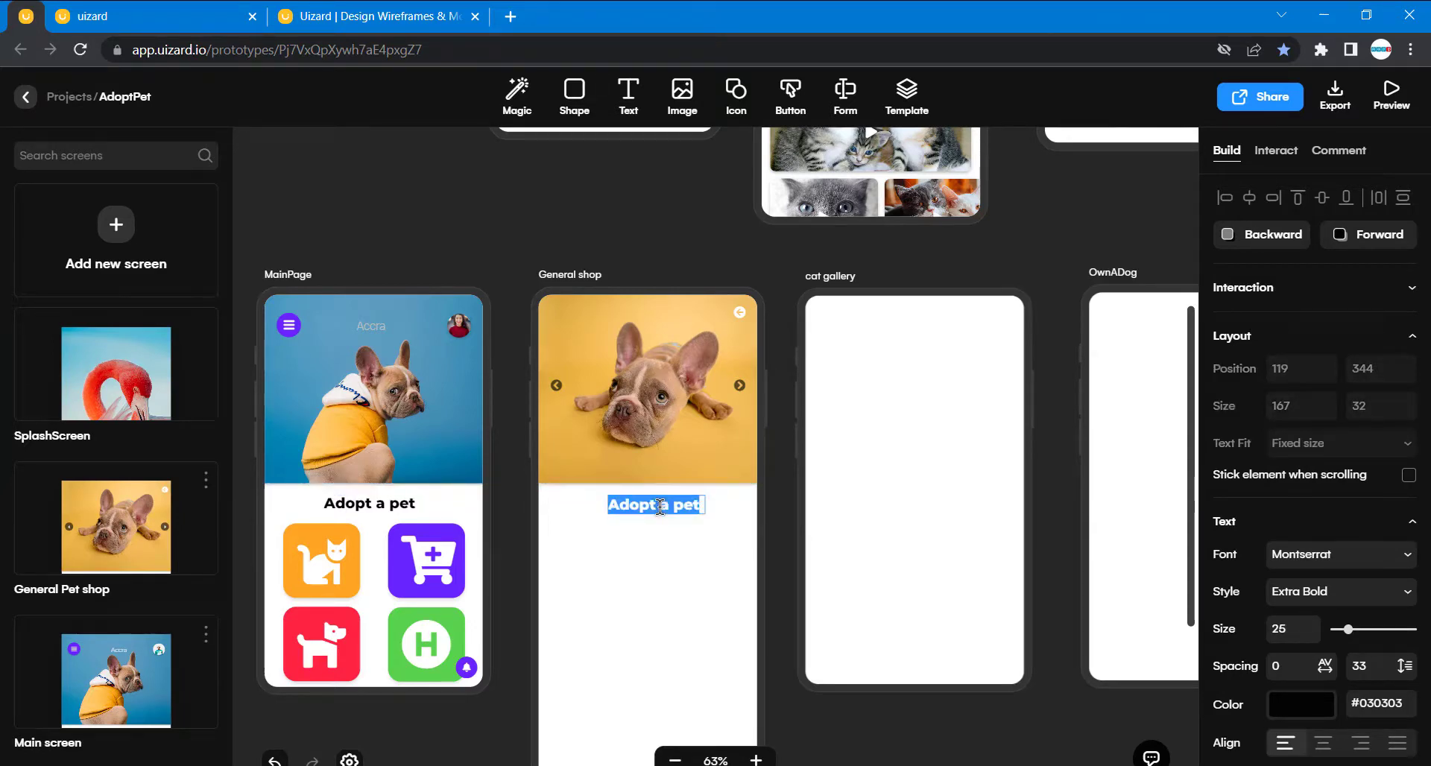
pyautogui.scroll(10, 659, 507)
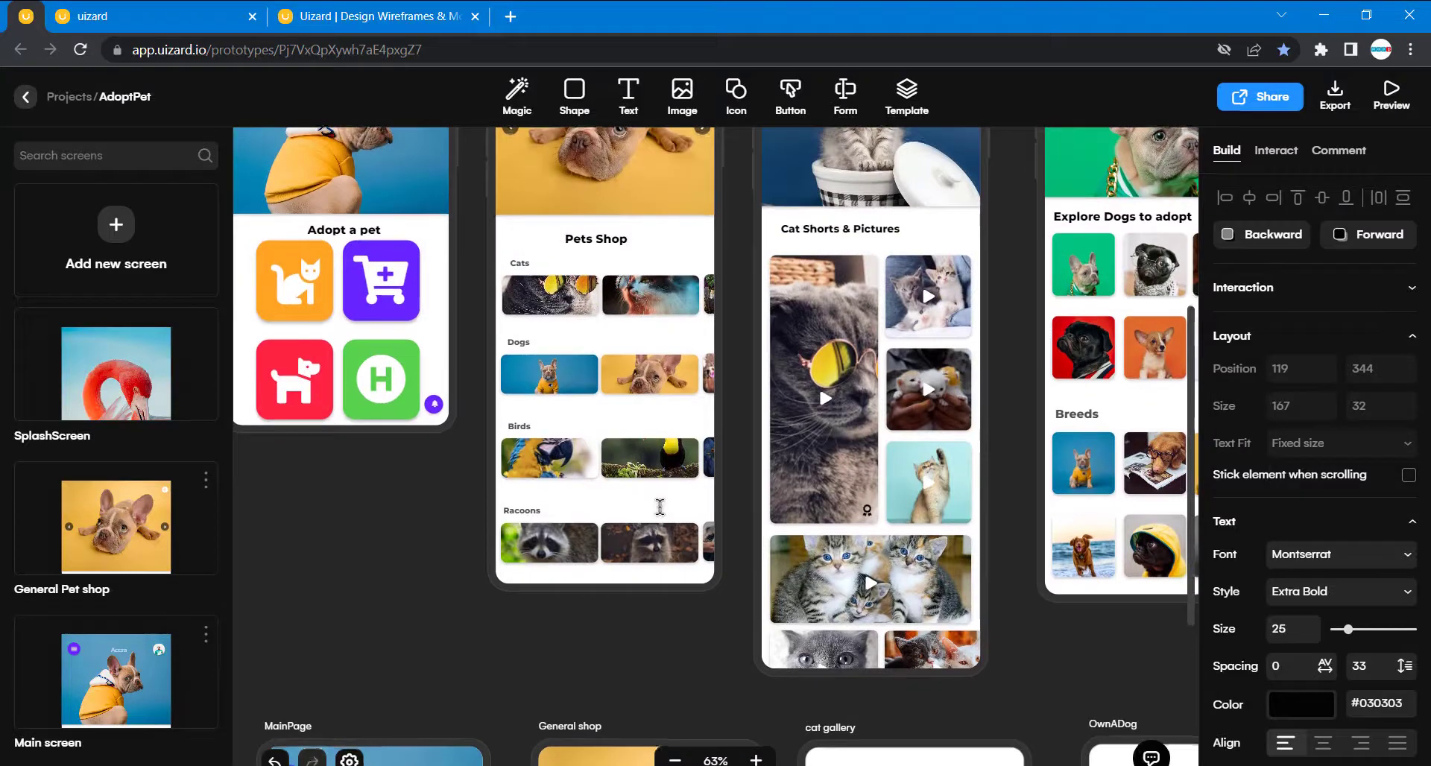
pyautogui.scroll(-10, 659, 507)
pyautogui.write('Pet')
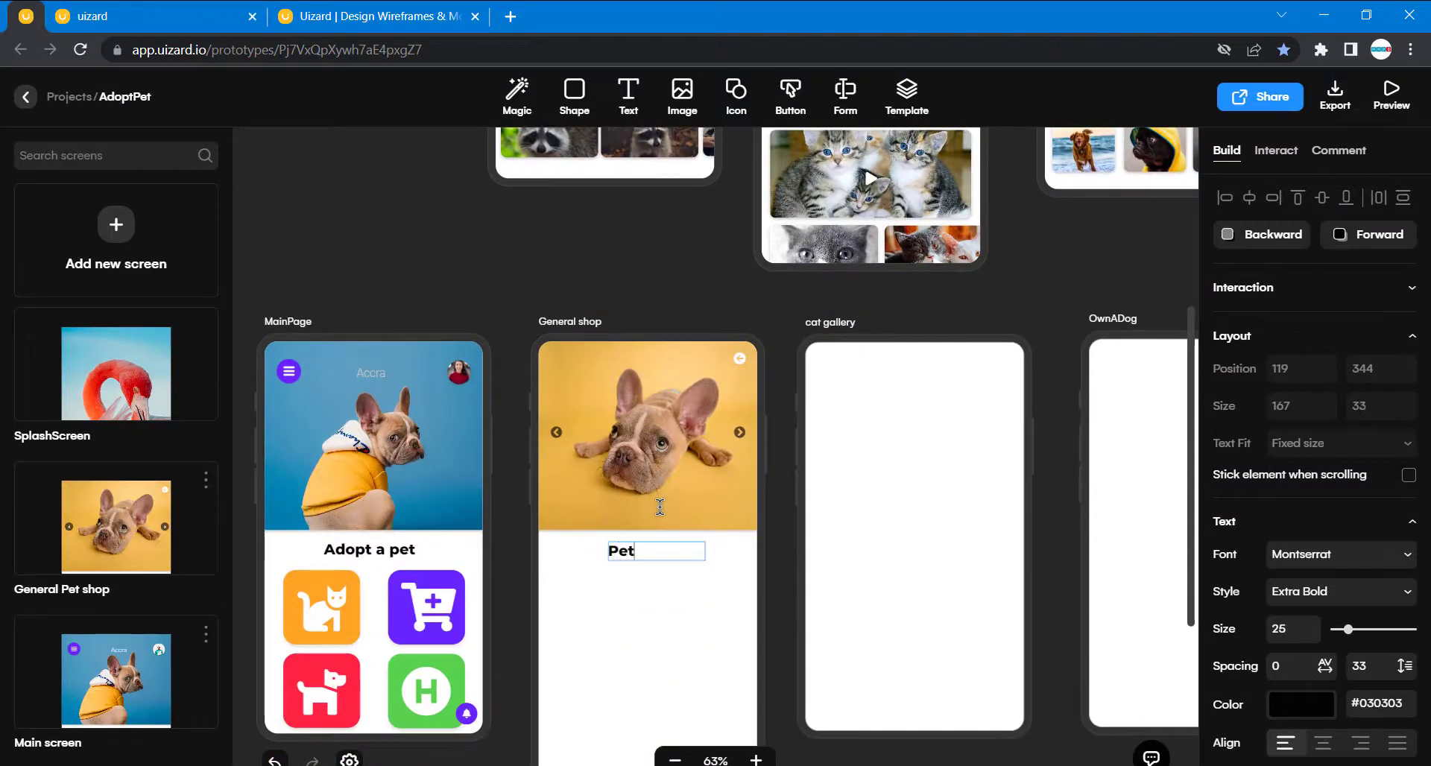
pyautogui.write('s Shop')
pyautogui.click(649, 258)
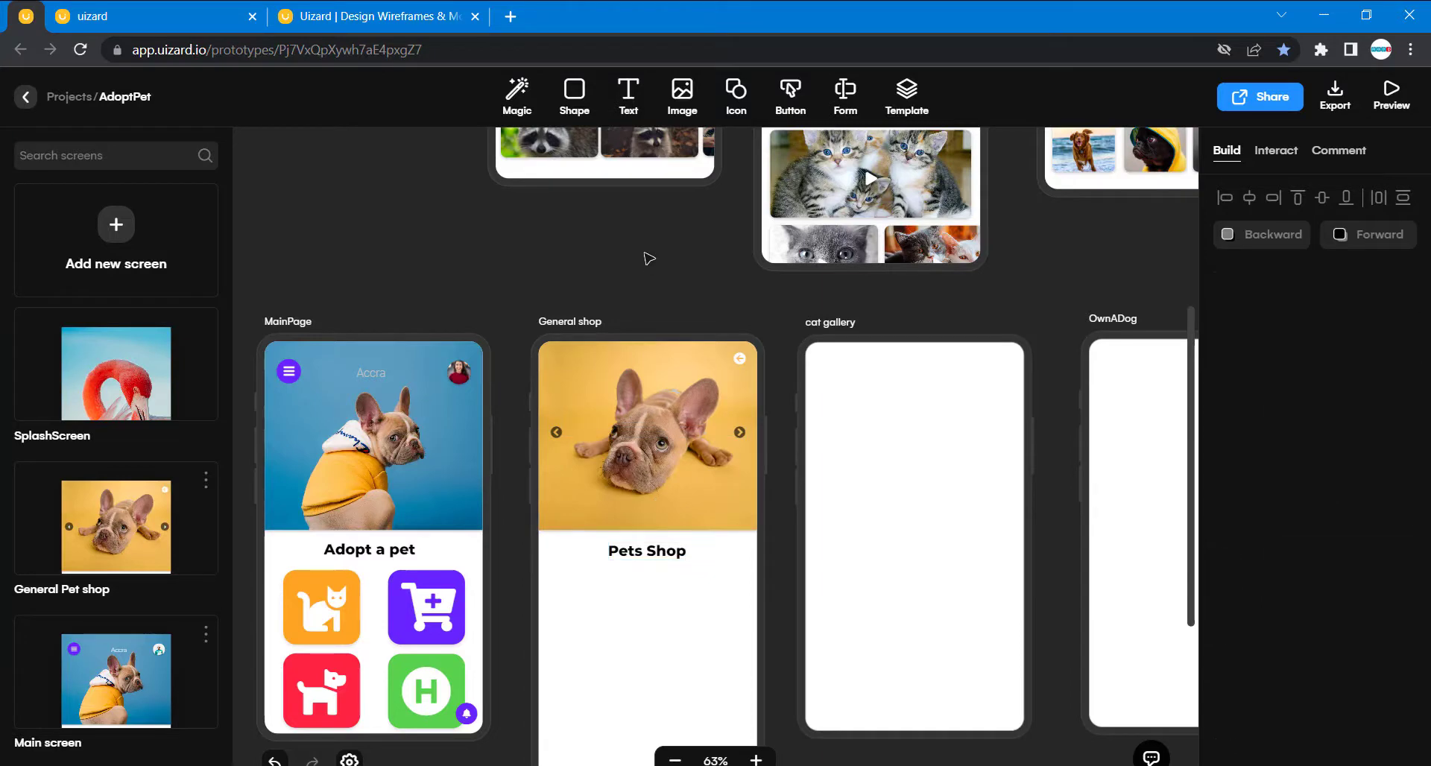
# - Examine how the original General Pet shop screen arranges its category labels and image rows beneath the Pets Shop heading
pyautogui.scroll(5, 649, 258)
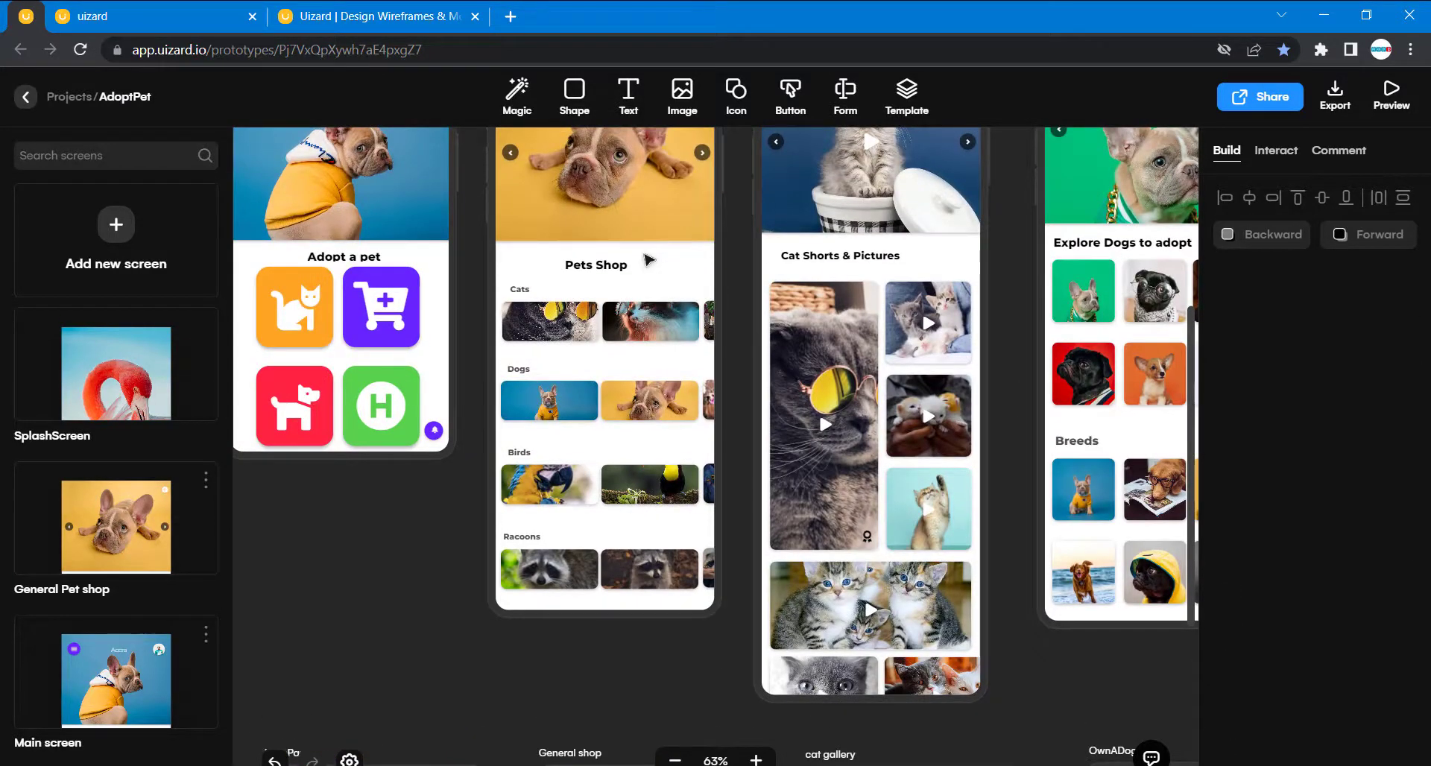
pyautogui.scroll(-4, 482, 566)
pyautogui.scroll(-2, 483, 567)
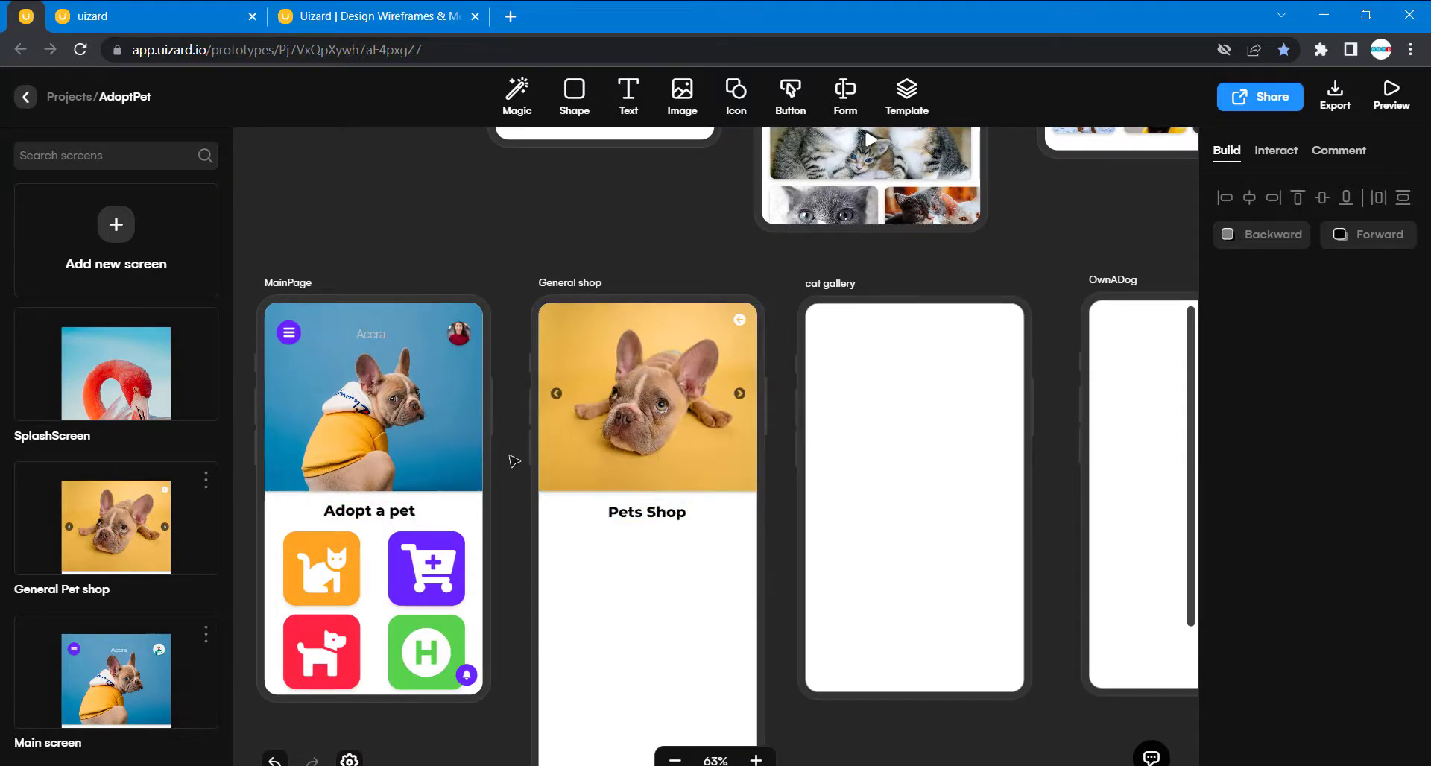
pyautogui.scroll(5, 510, 455)
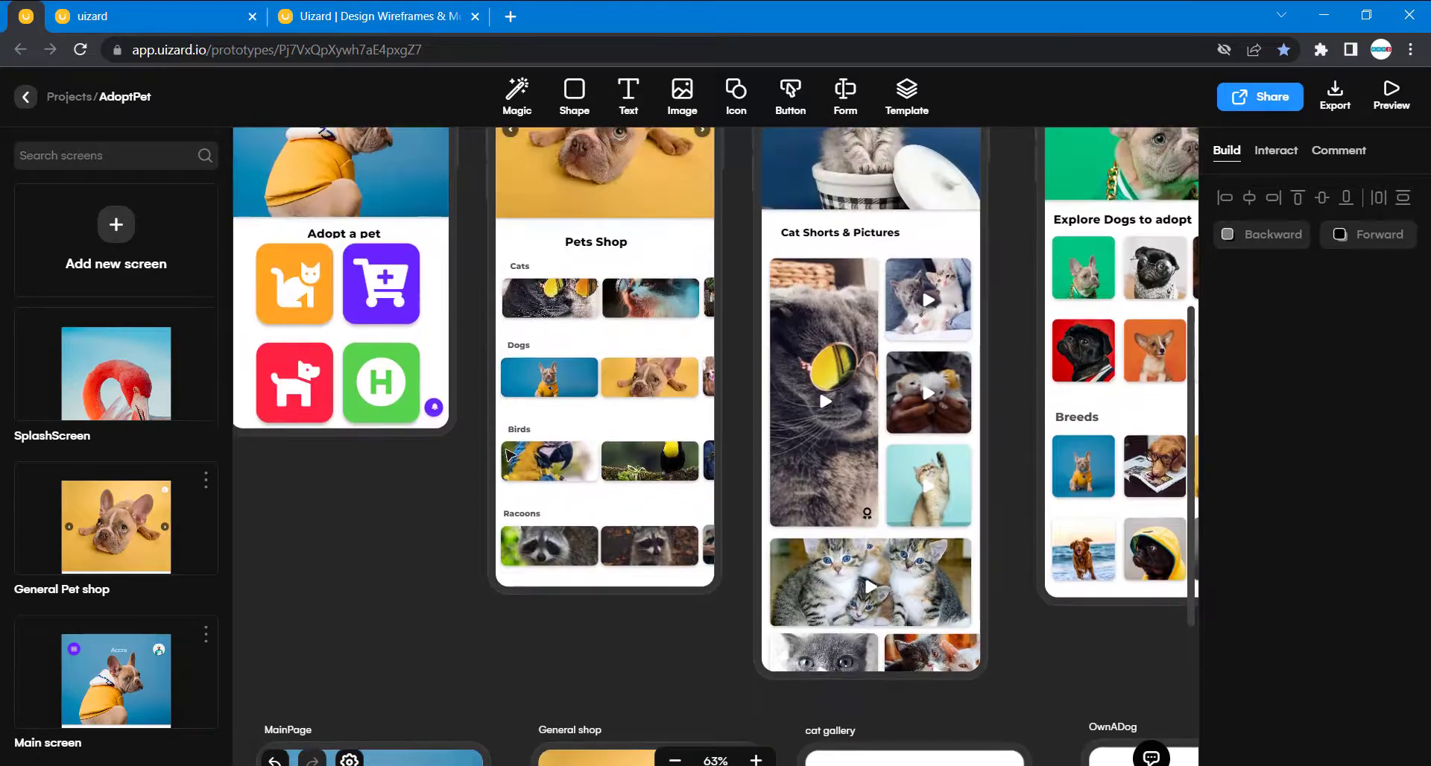
pyautogui.hscroll(1, 510, 455)
pyautogui.scroll(-1, 510, 455)
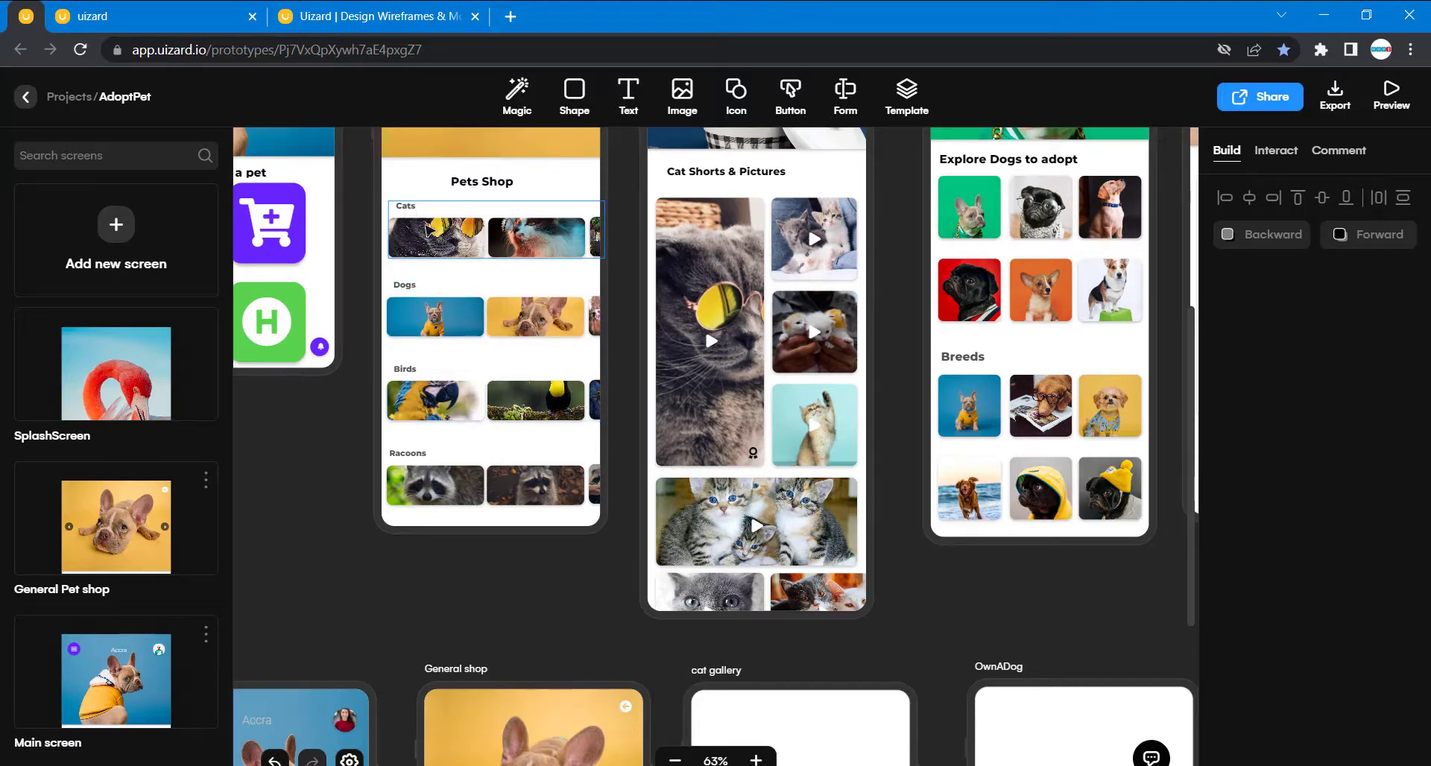
pyautogui.scroll(3, 527, 457)
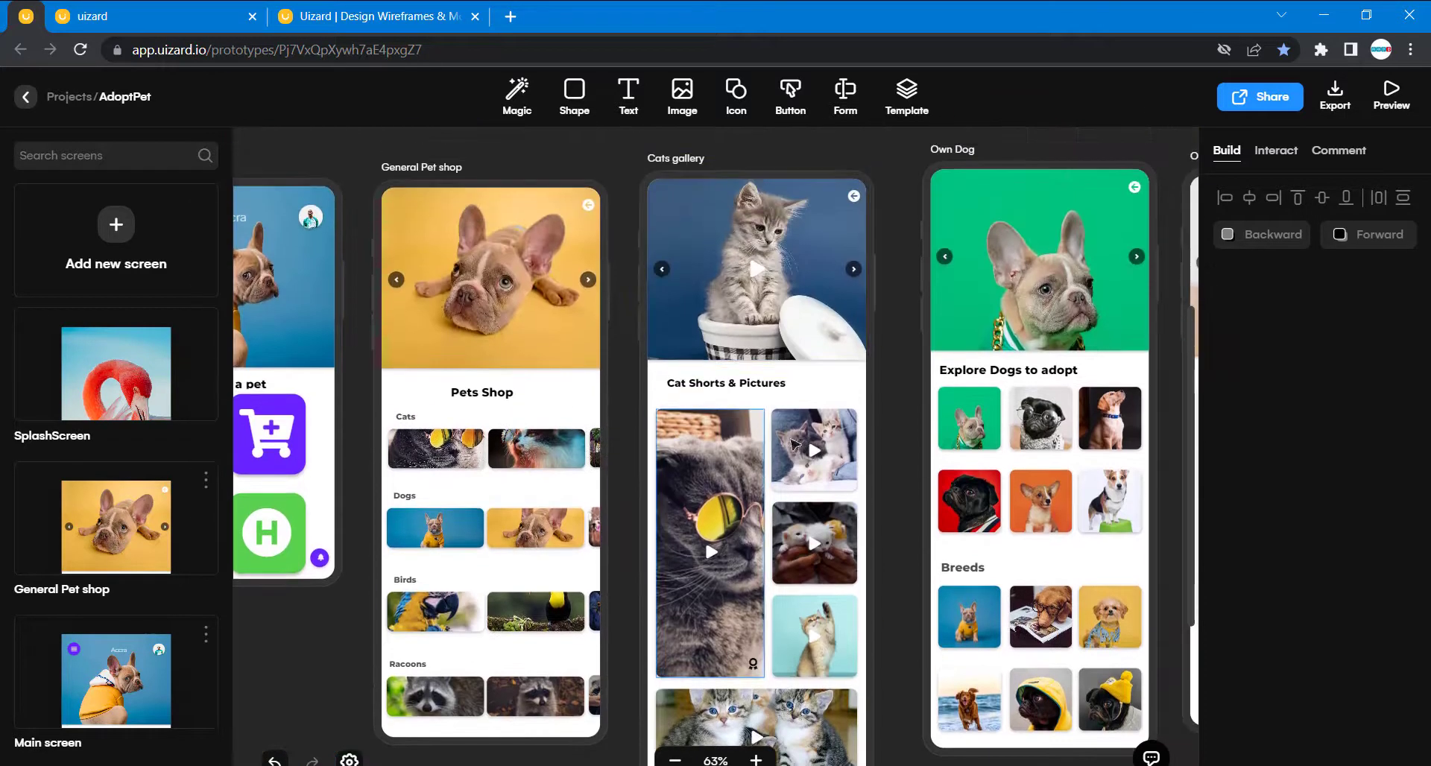
pyautogui.scroll(-4, 492, 426)
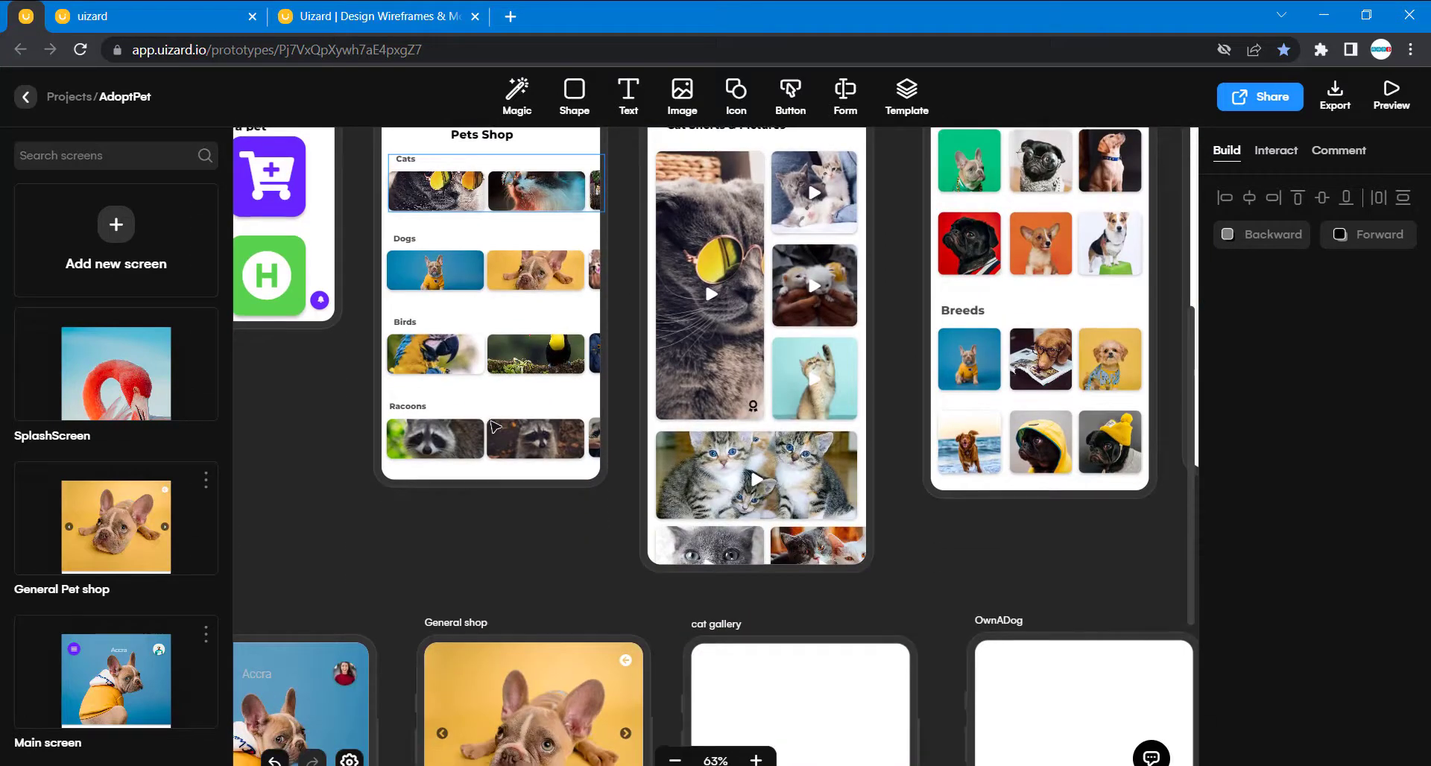
pyautogui.scroll(-4, 582, 505)
pyautogui.scroll(-1, 580, 505)
pyautogui.hscroll(-2, 582, 501)
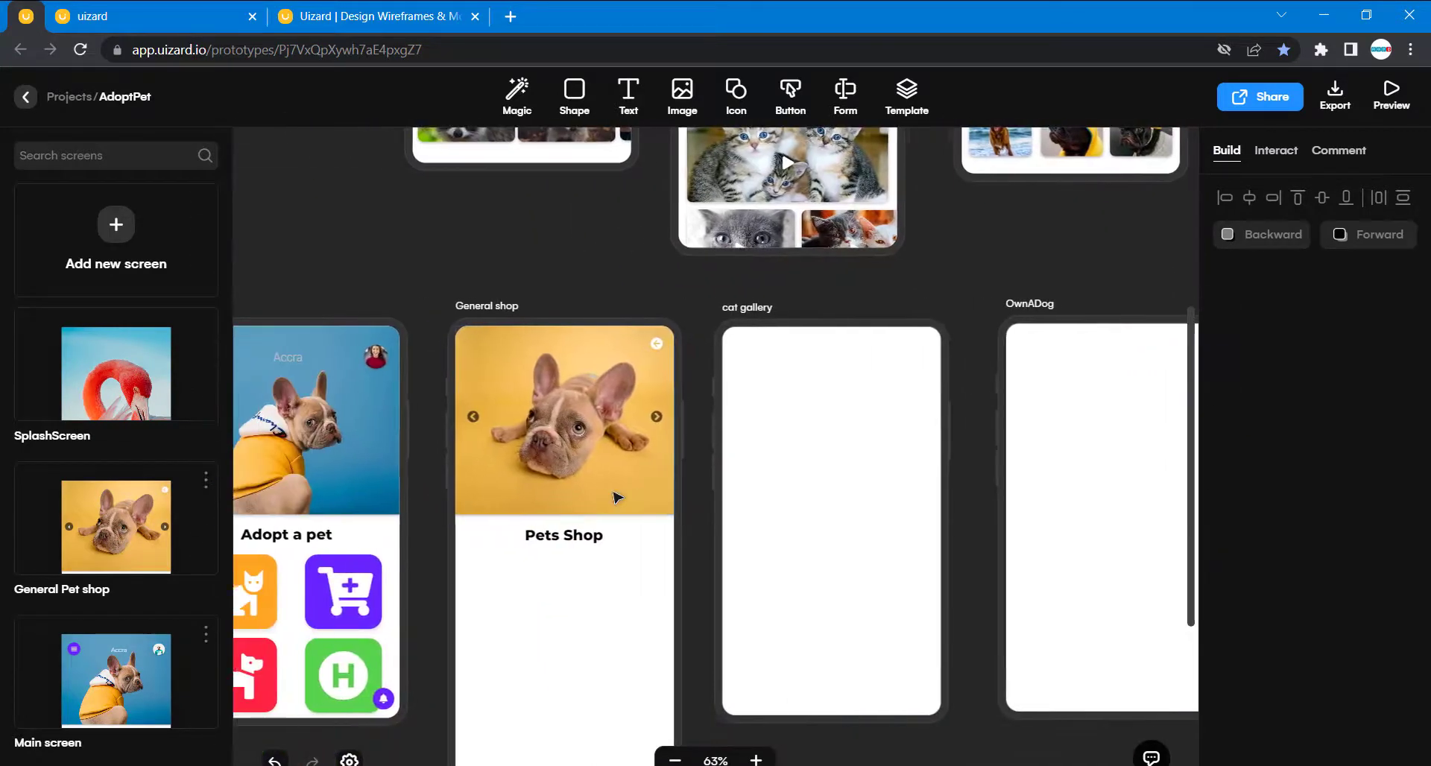
# - Search the image library for "cats" and place the first cat photo below the General shop's Pets Shop heading at 0, 377
pyautogui.click(684, 115)
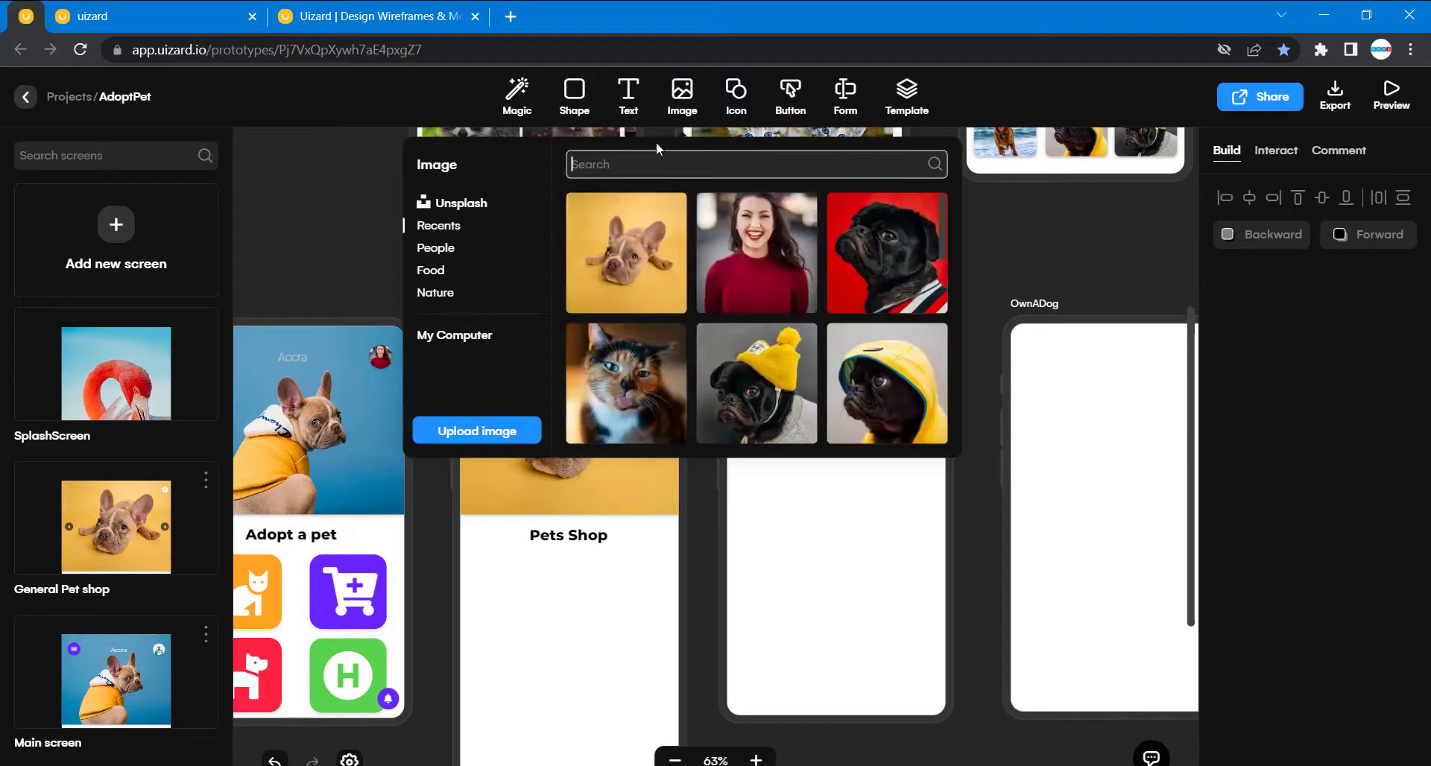
pyautogui.scroll(-2, 642, 389)
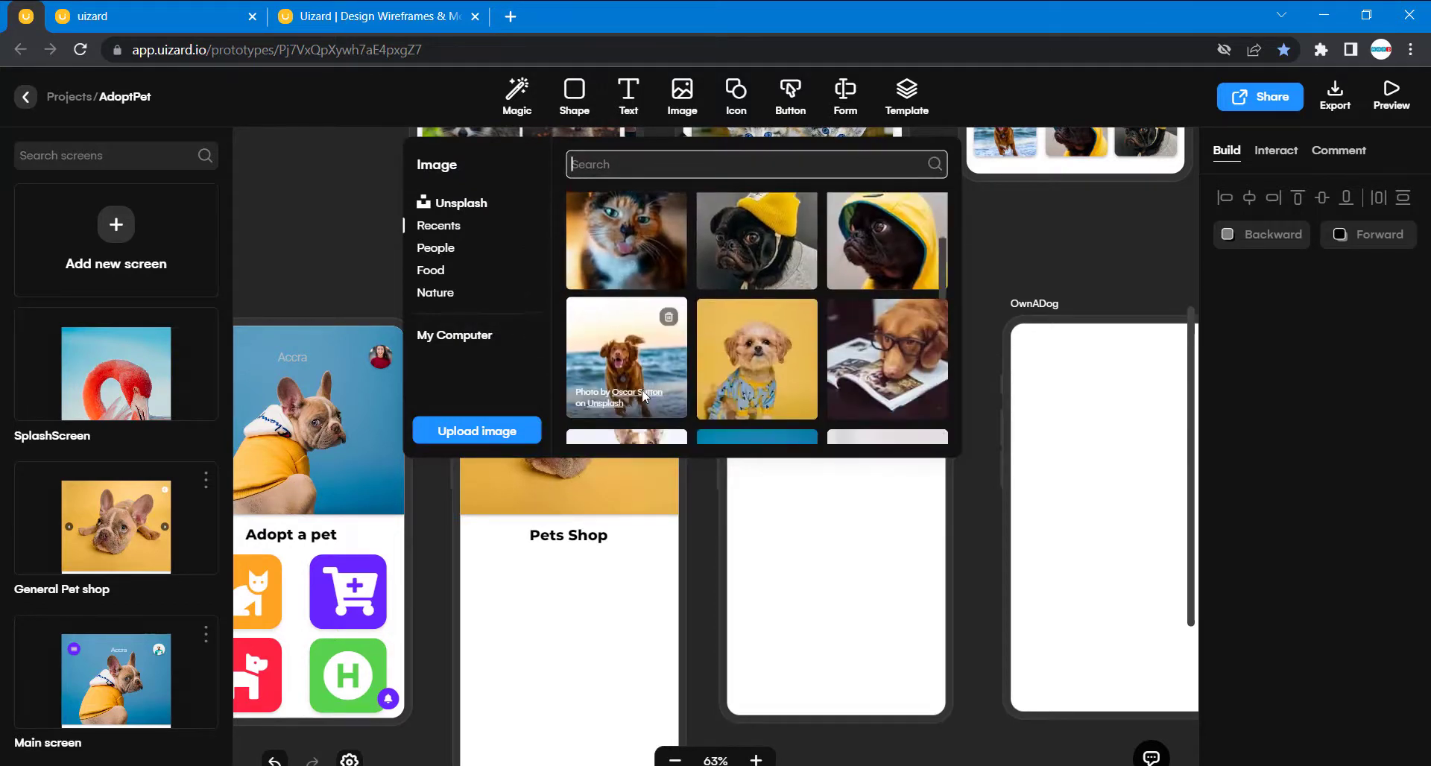
pyautogui.click(451, 227)
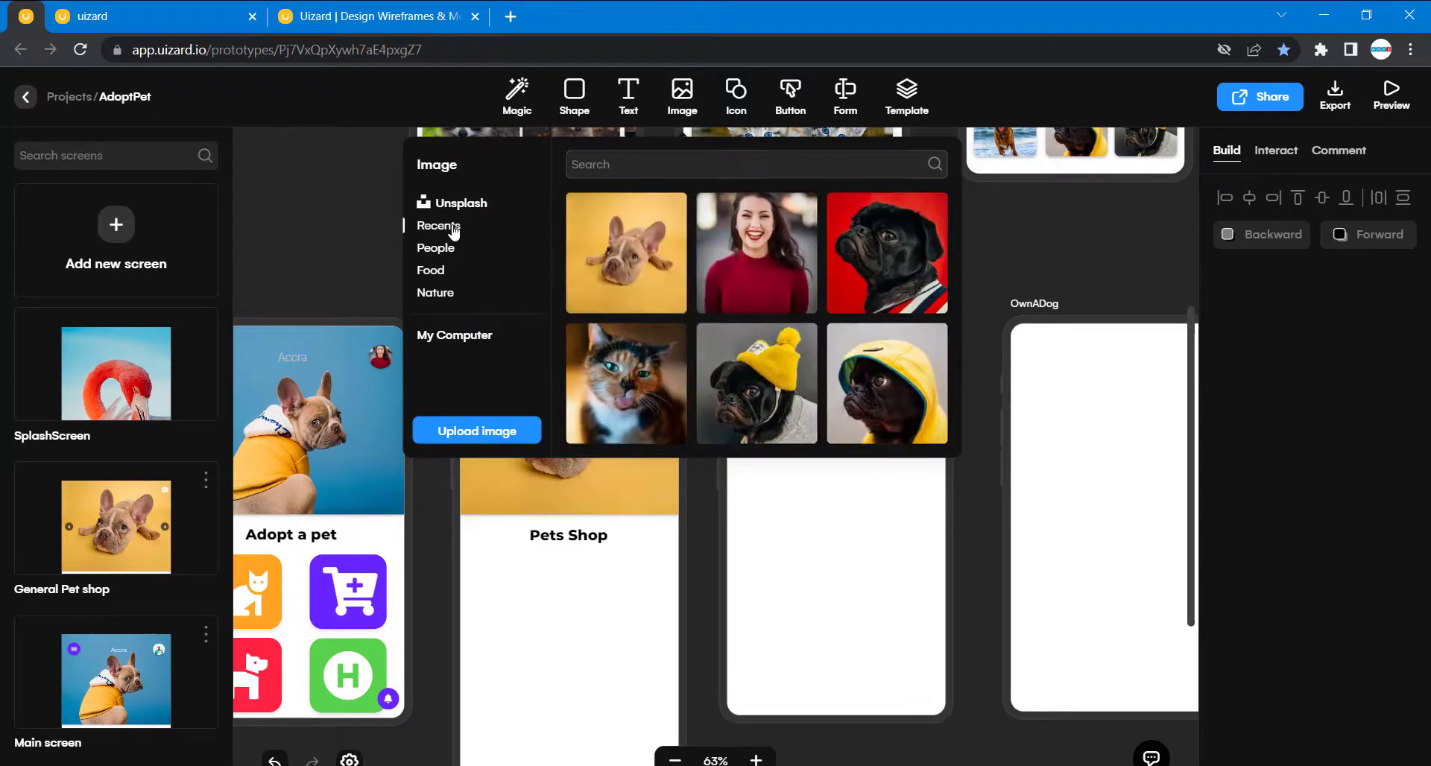
pyautogui.scroll(-5, 700, 349)
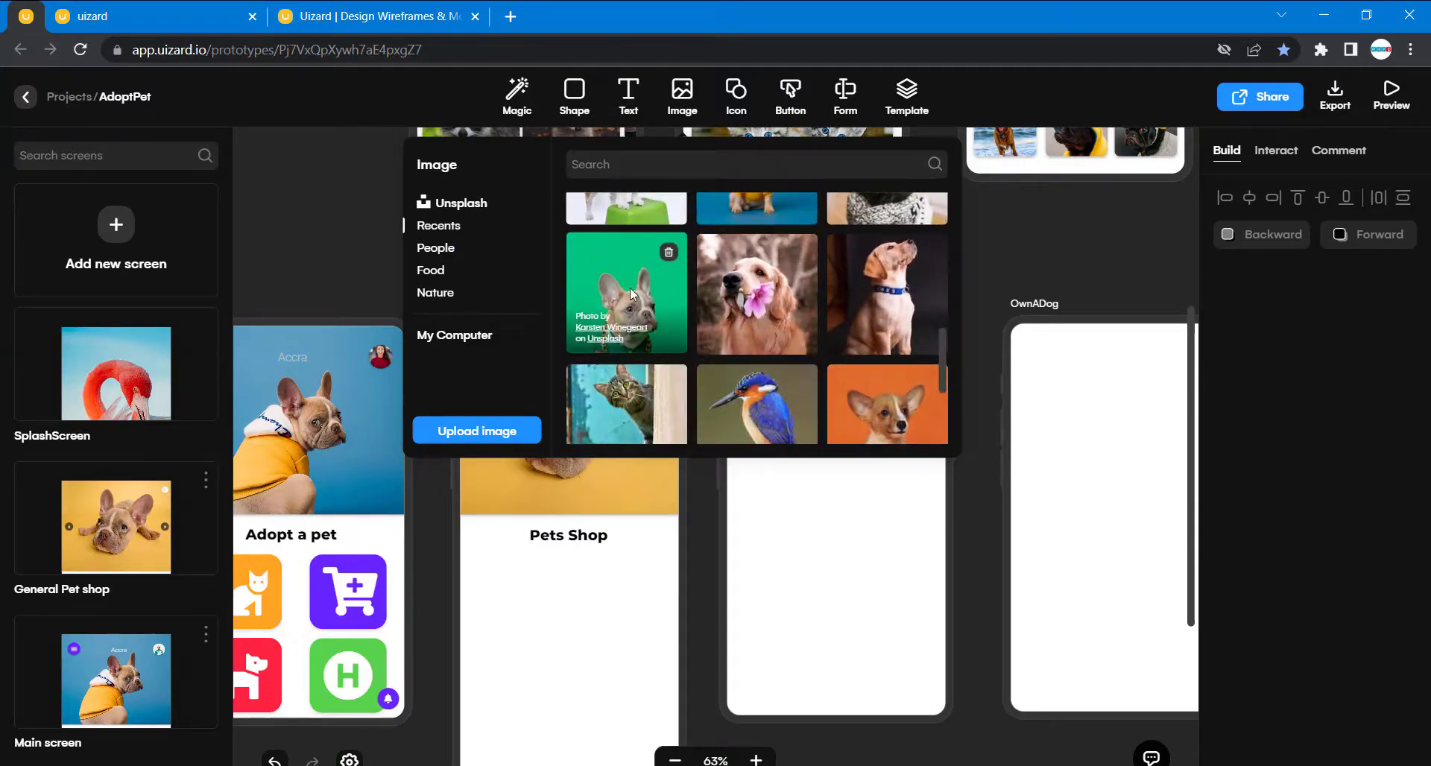
pyautogui.scroll(1, 630, 287)
pyautogui.scroll(-1, 629, 288)
pyautogui.click(611, 166)
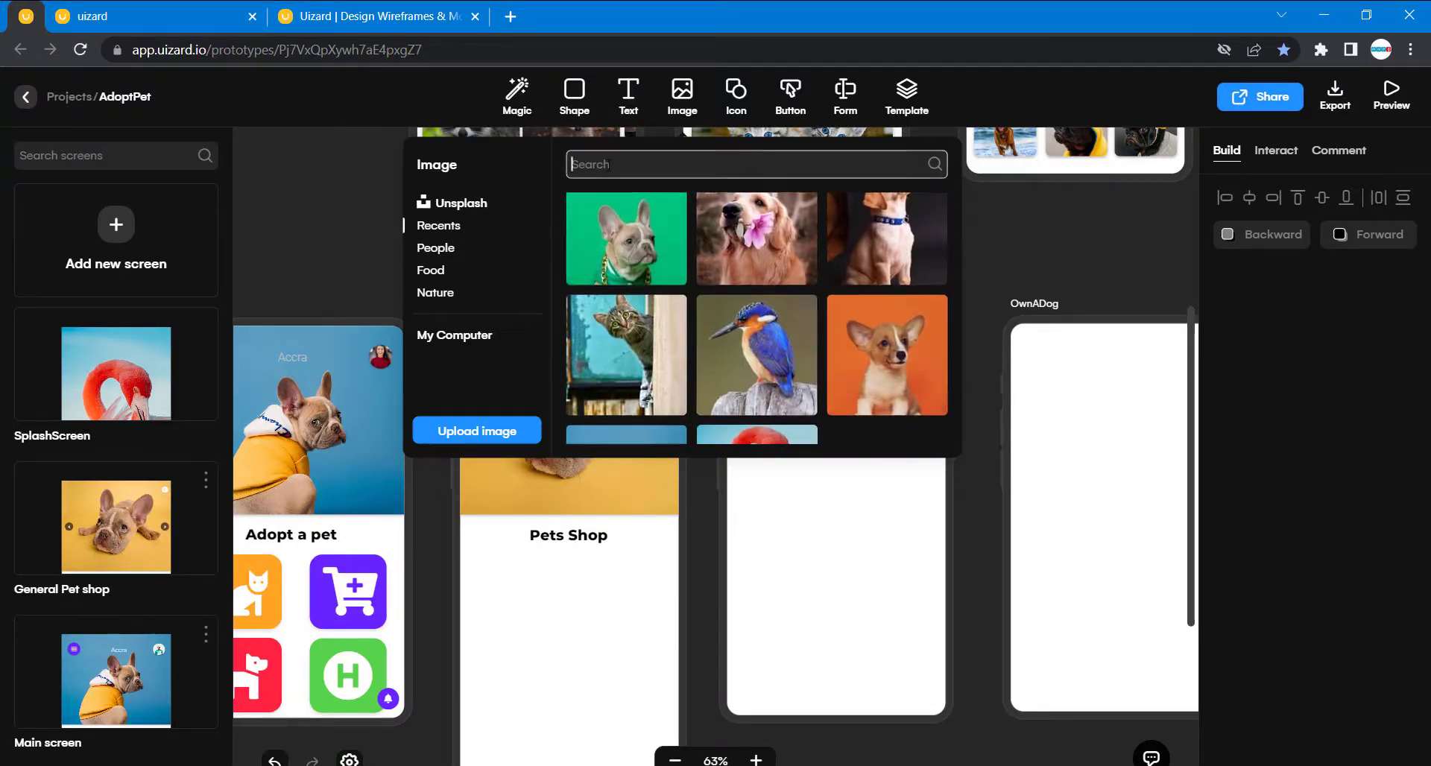
pyautogui.write('cats')
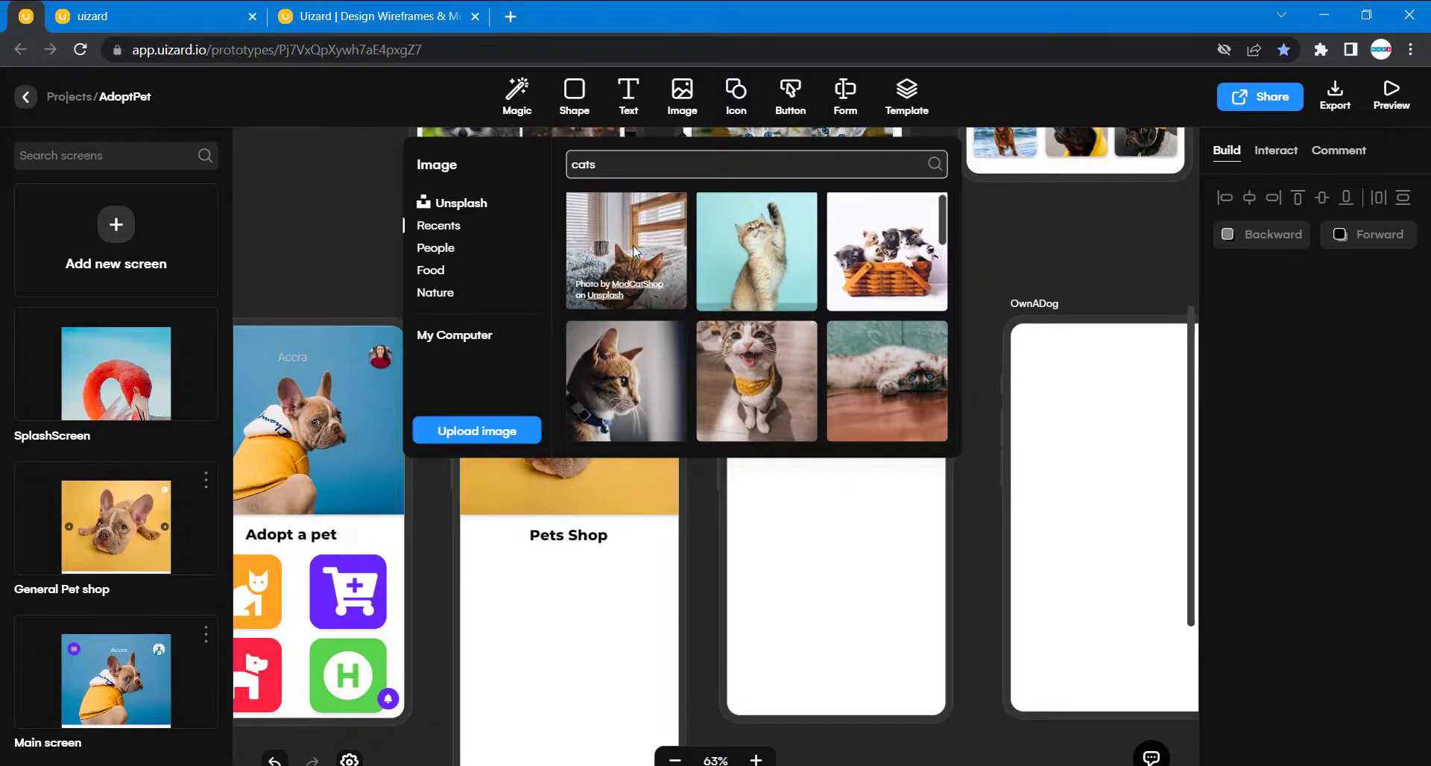
pyautogui.moveTo(635, 252); pyautogui.dragTo(490, 574)
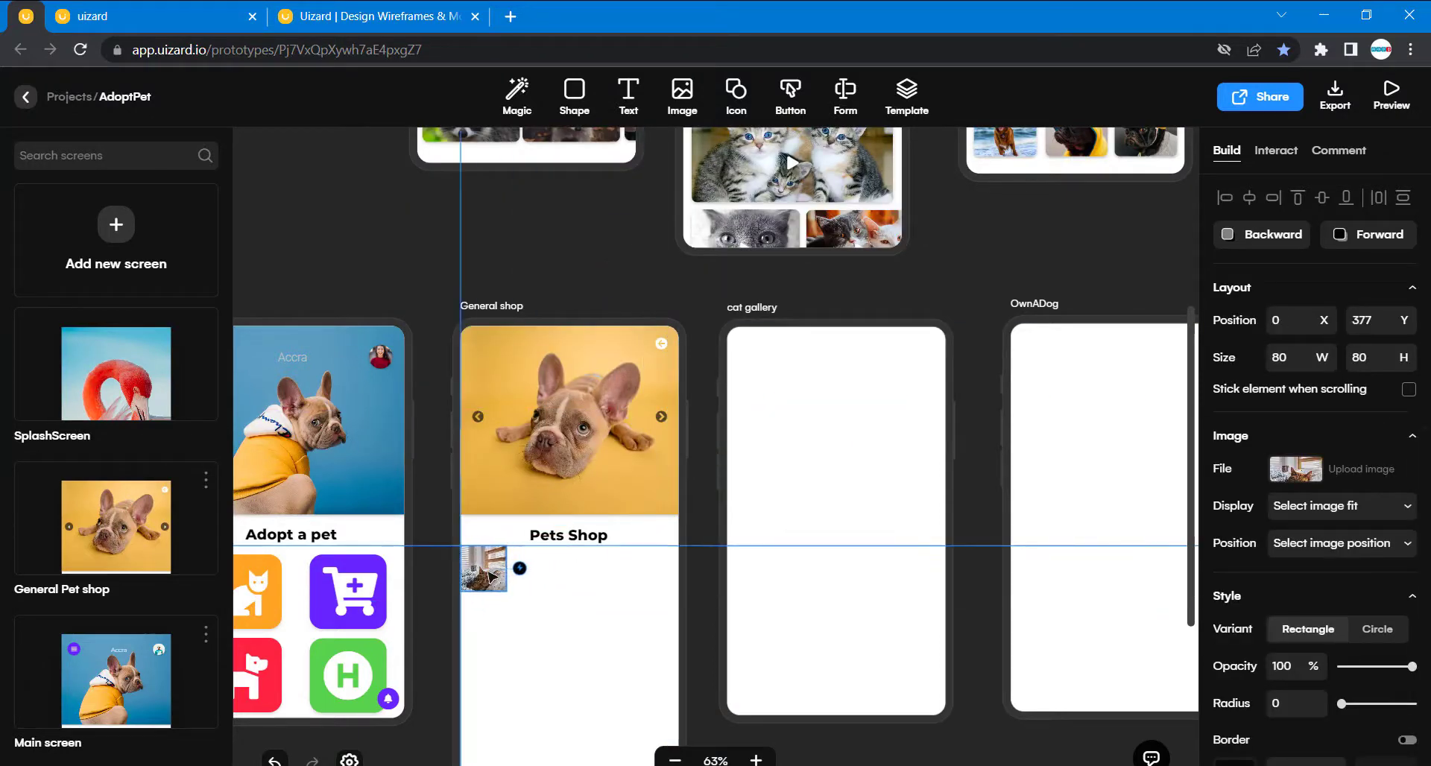
# - Resize the General shop's cat photo to 167 by 68, matching the first Cats image on the General Pet shop screen
pyautogui.scroll(5, 491, 576)
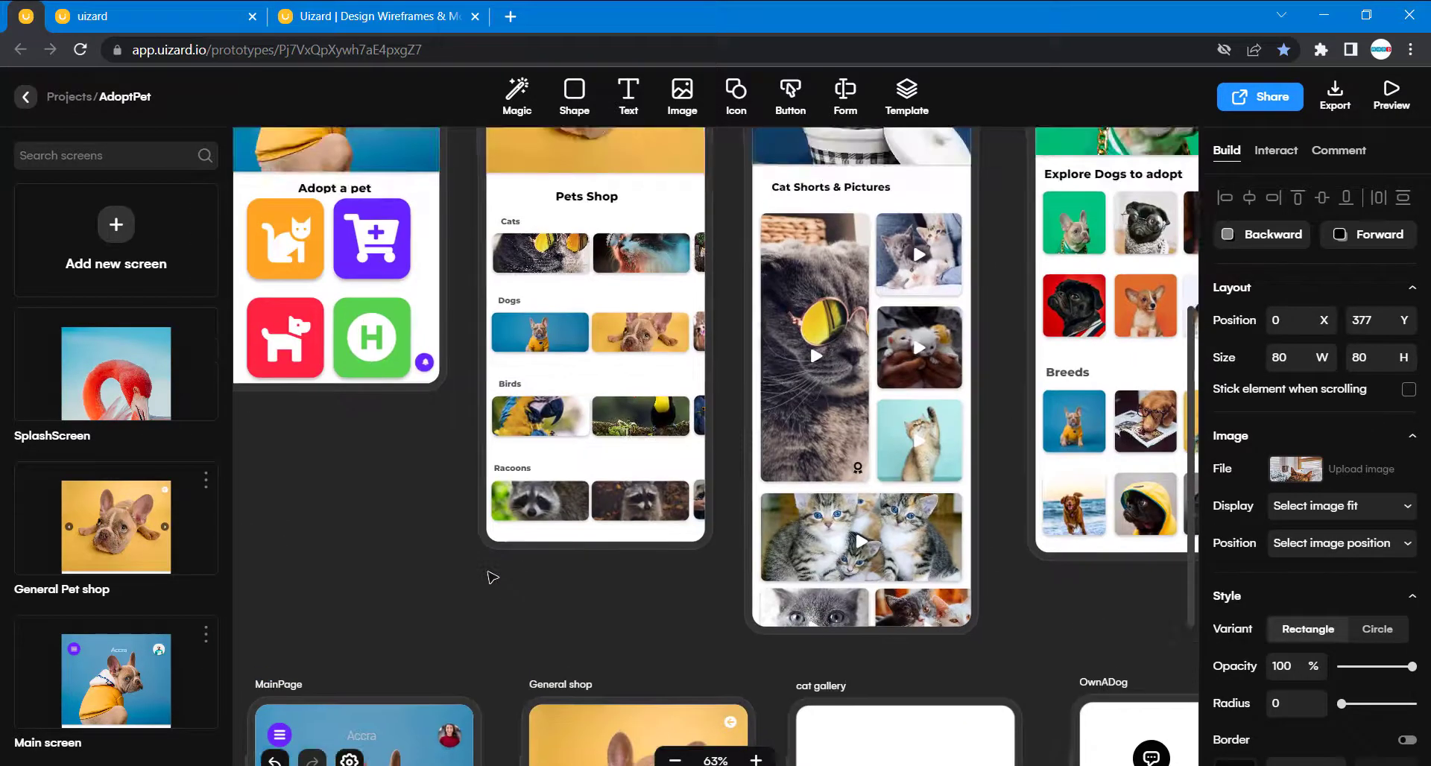
pyautogui.scroll(-3, 492, 578)
pyautogui.scroll(3, 492, 578)
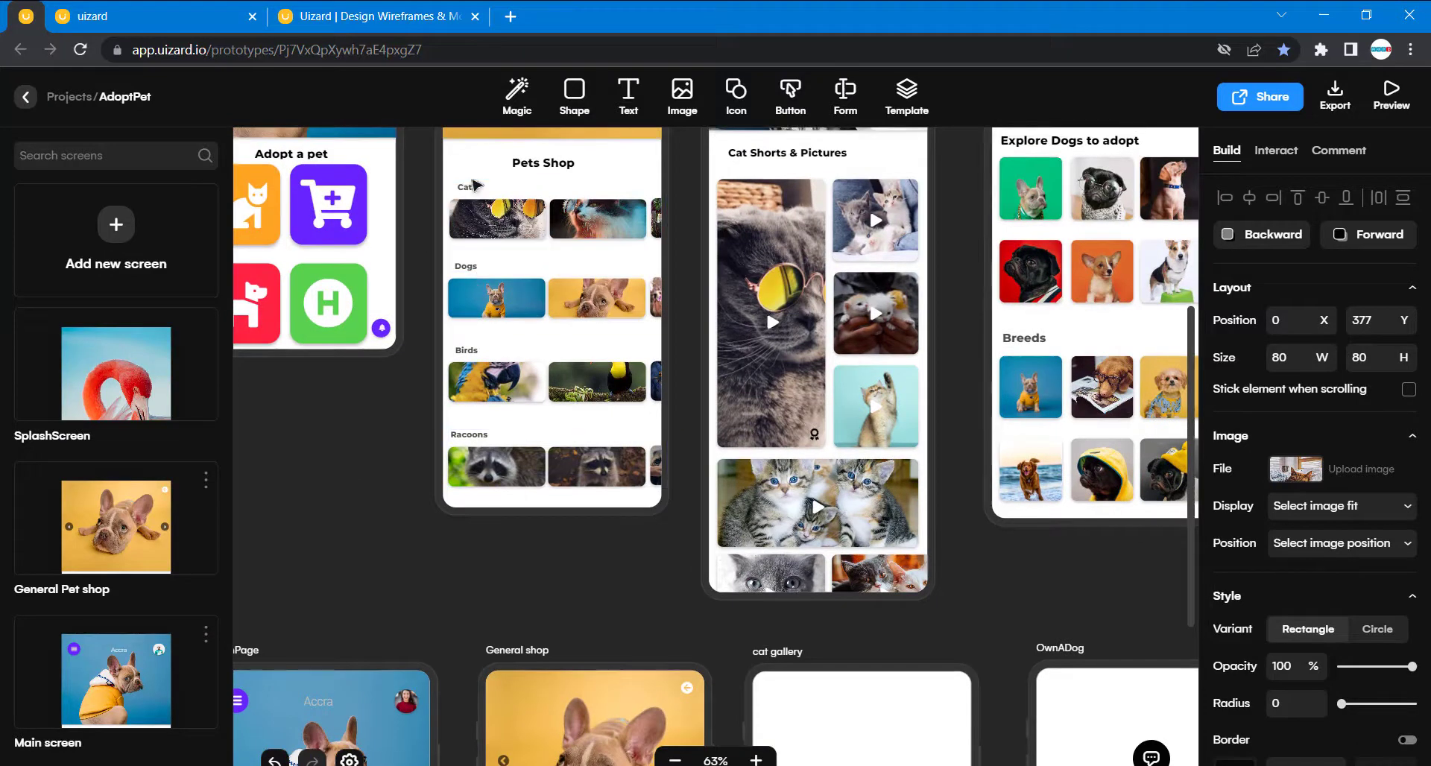
pyautogui.click(496, 213)
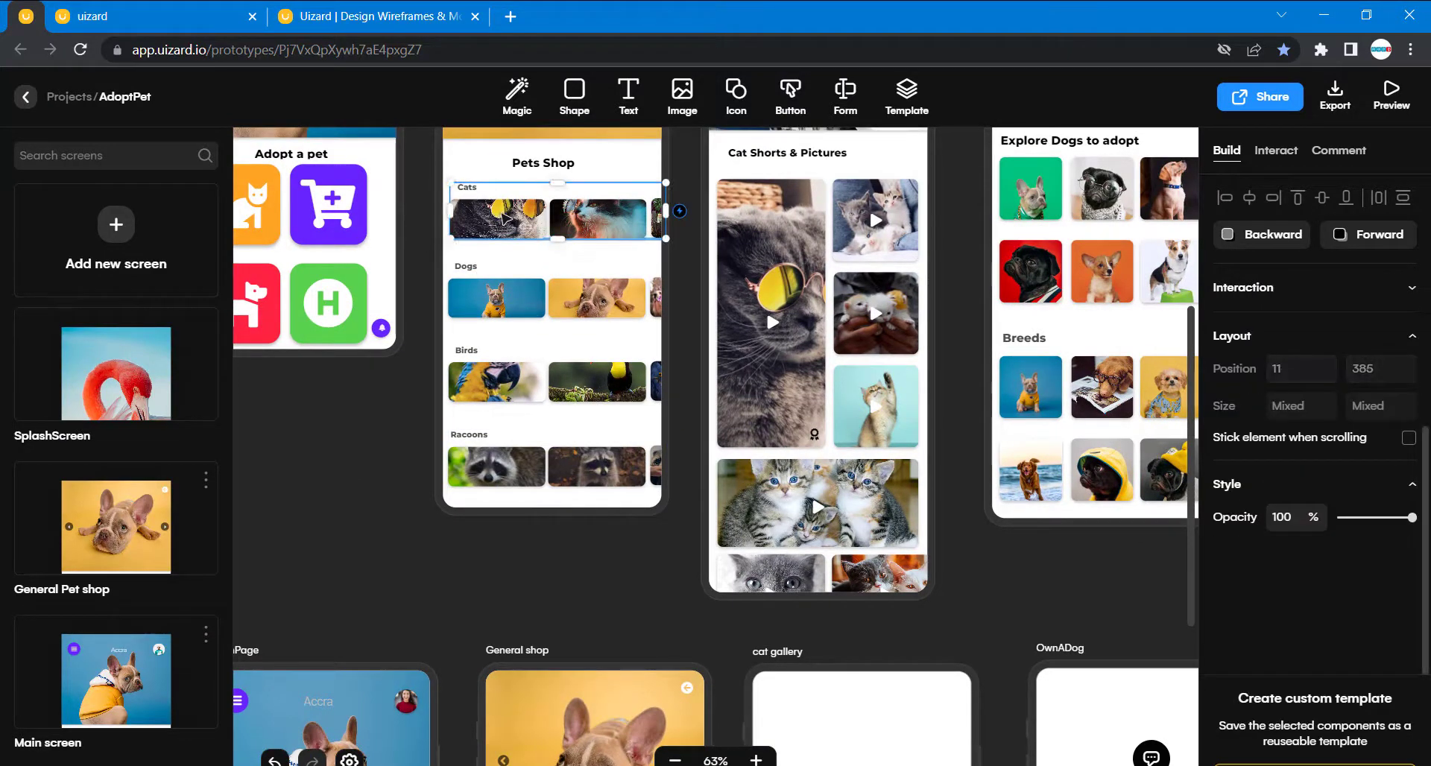
pyautogui.click(511, 219)
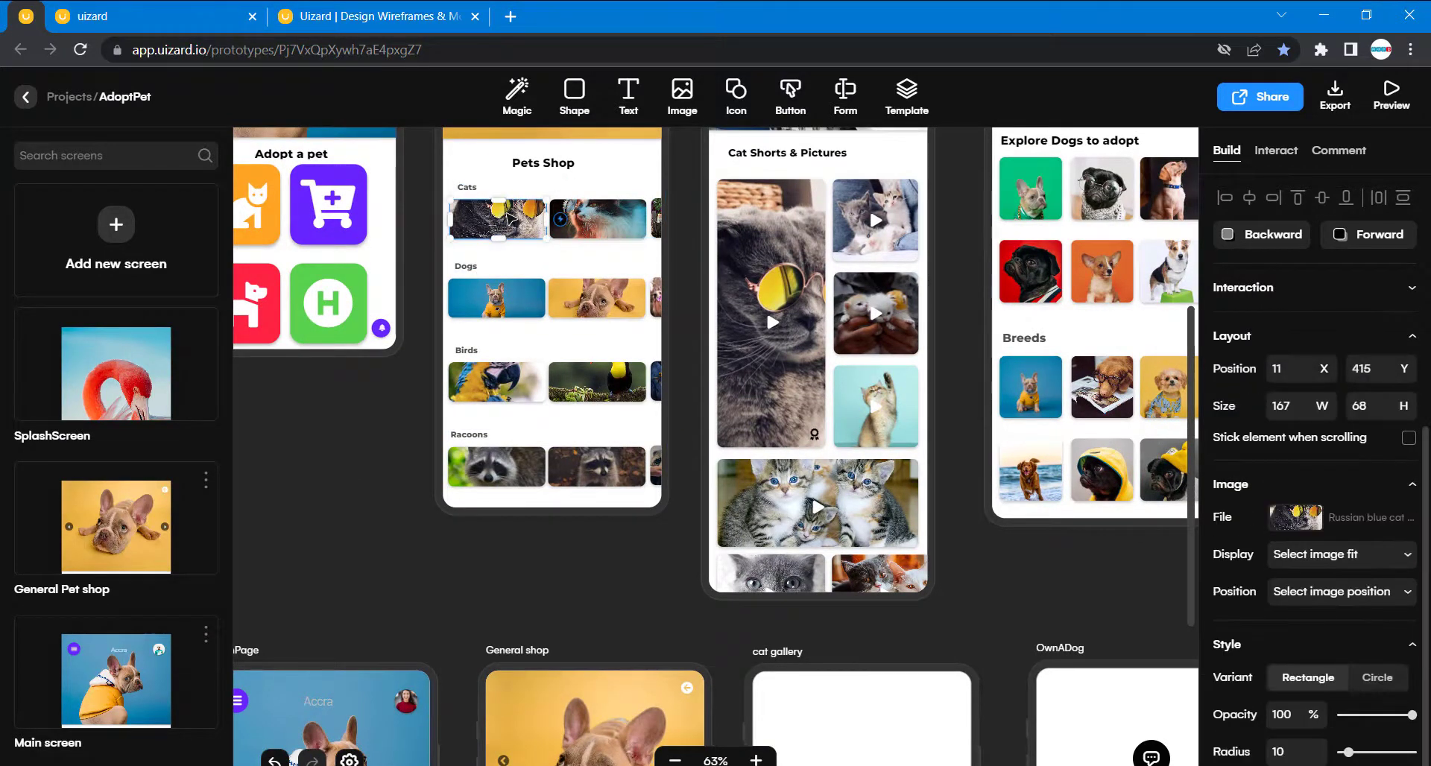
pyautogui.scroll(-5, 649, 520)
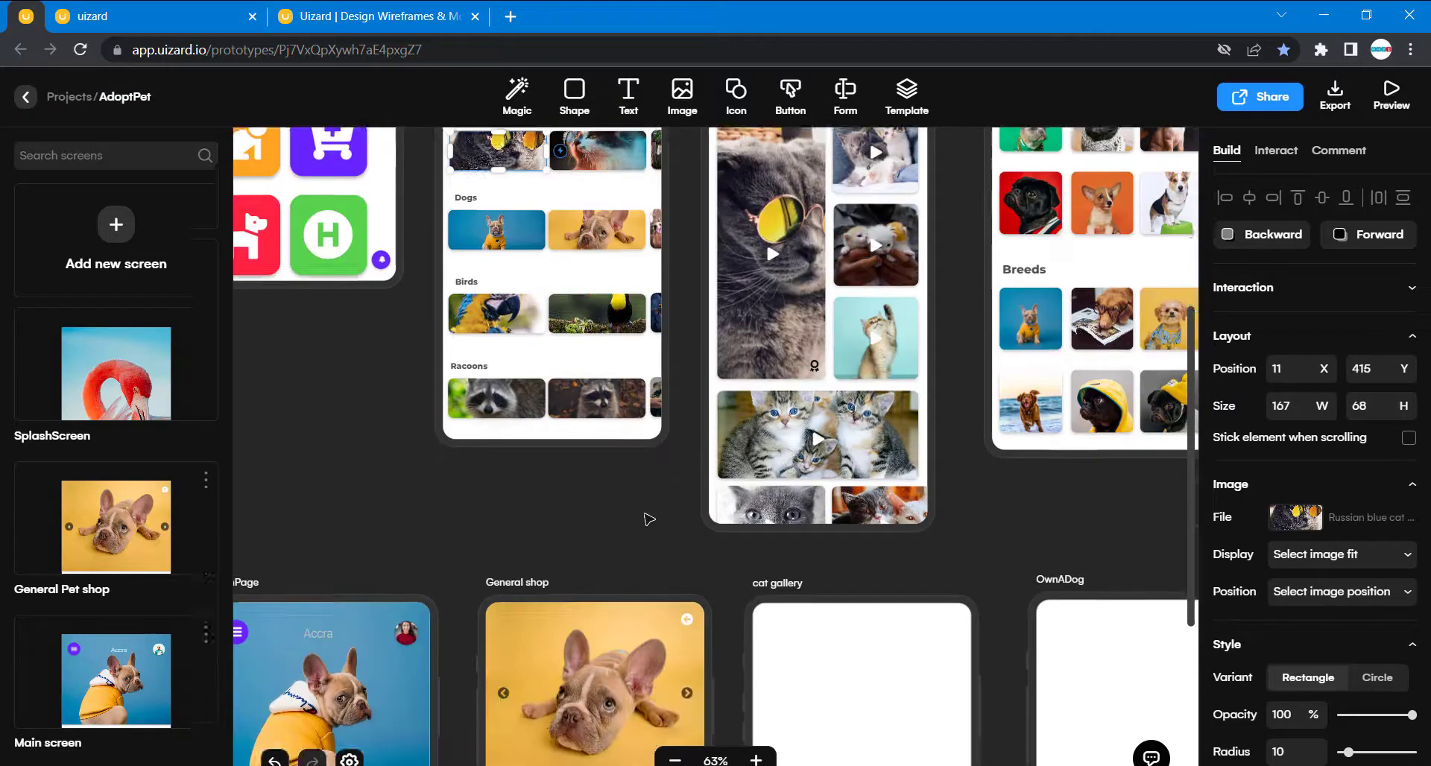
pyautogui.click(514, 528)
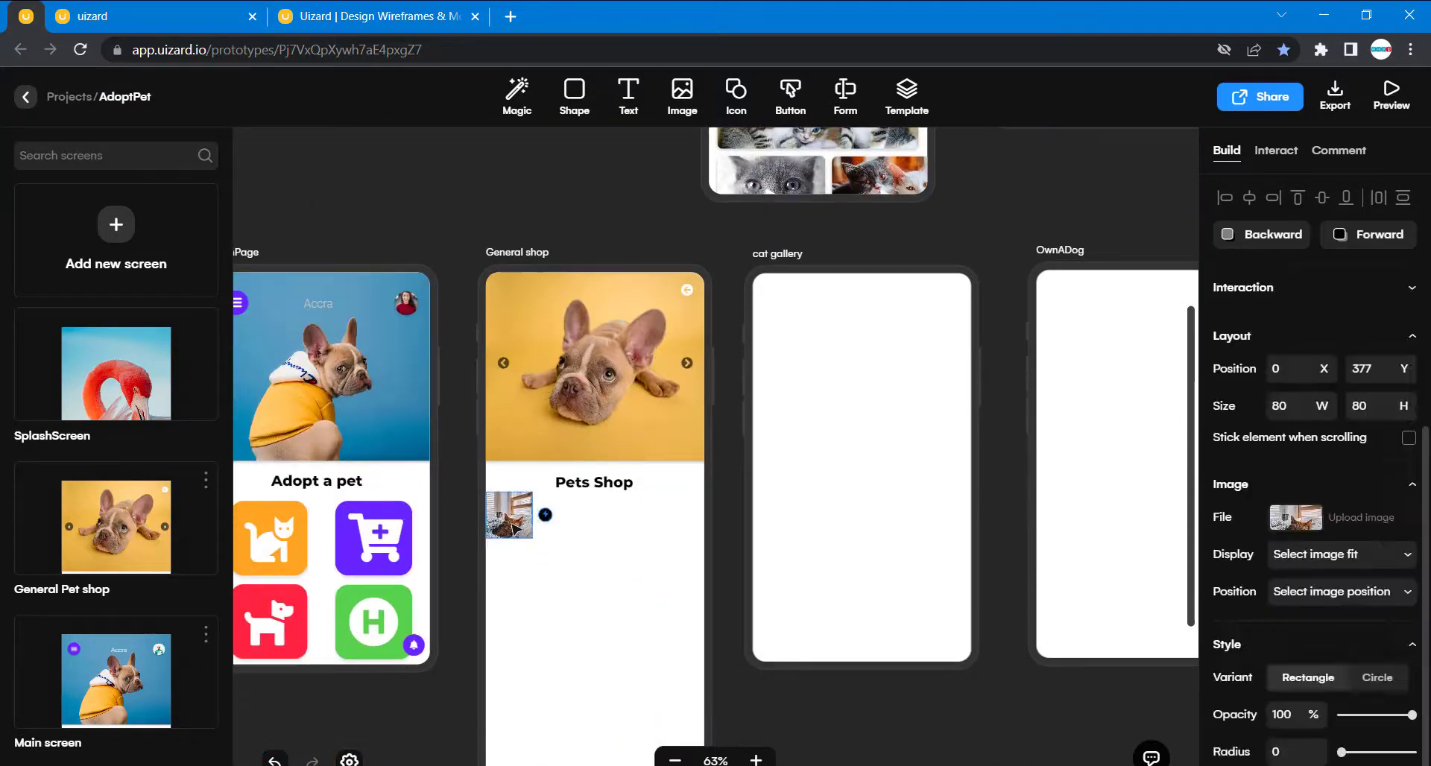
pyautogui.moveTo(1290, 408); pyautogui.dragTo(1235, 407)
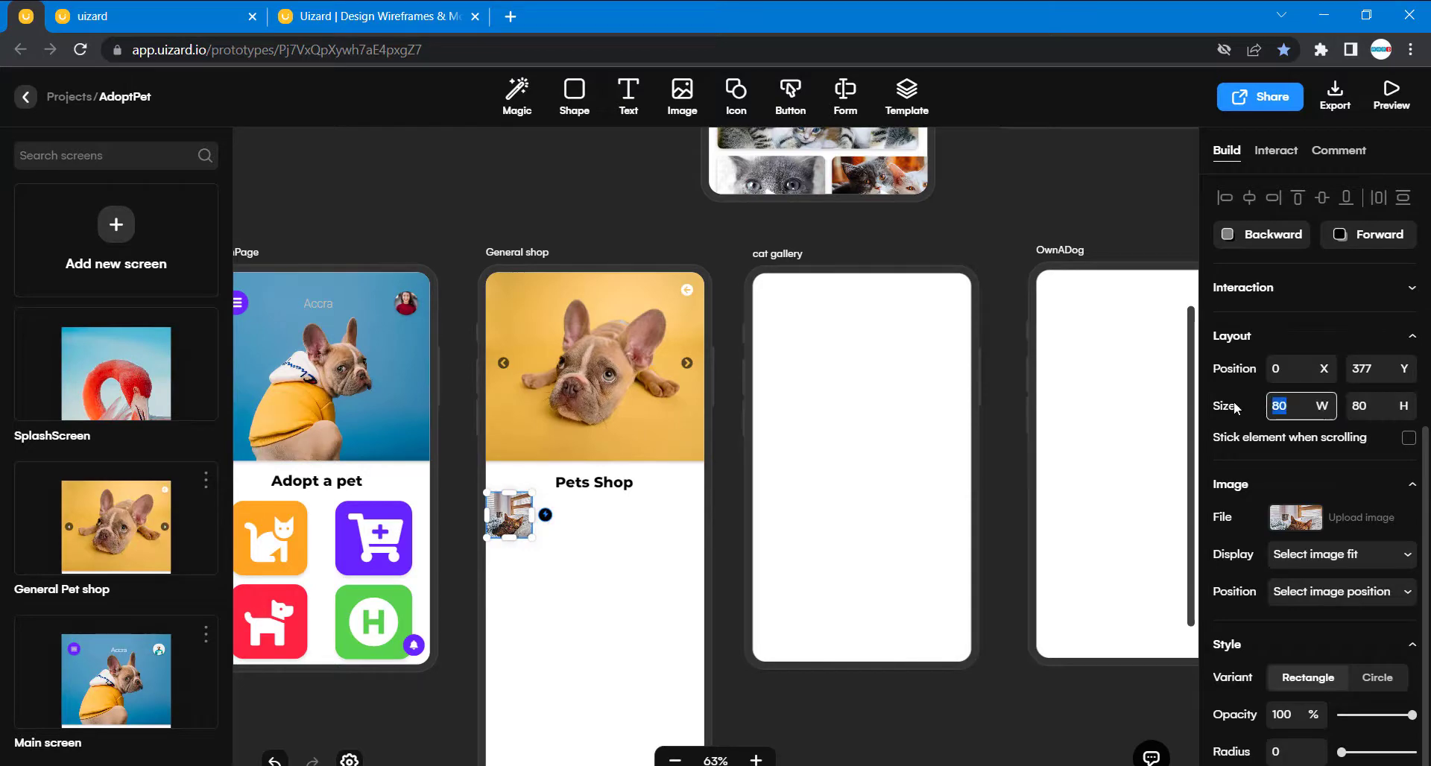
pyautogui.write('167')
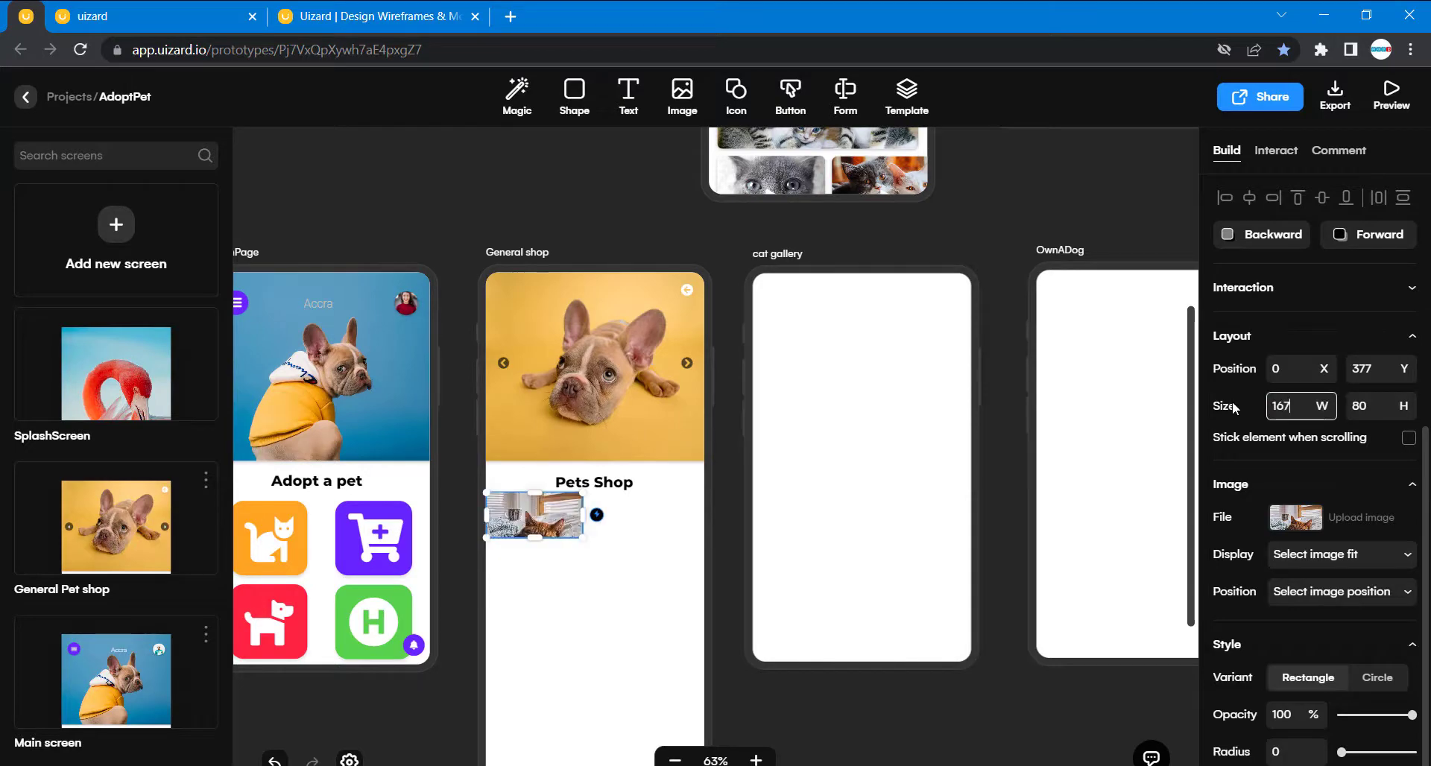
pyautogui.press('Tab')
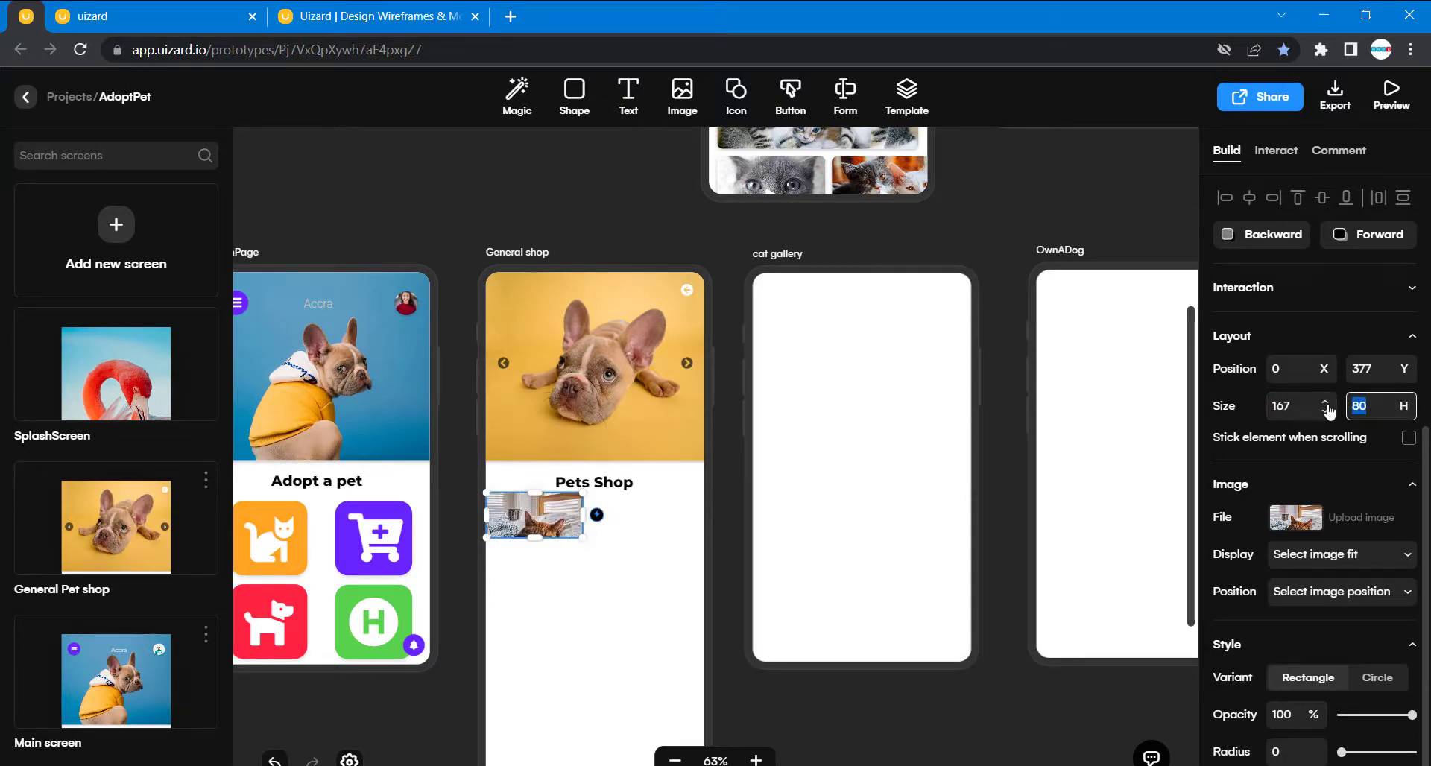
pyautogui.write('6')
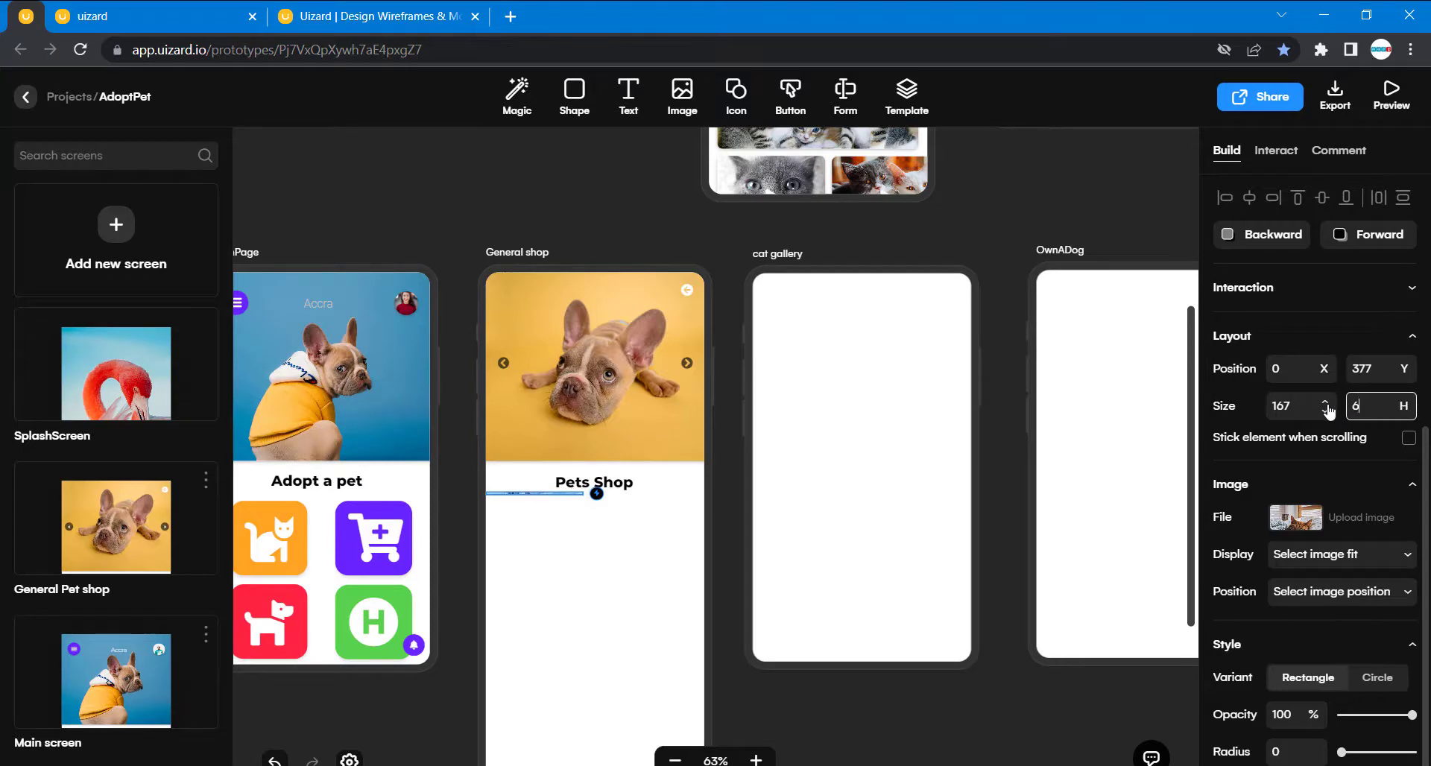
pyautogui.write('8')
# - Give the General shop's cat photo a corner radius of 10 and a shadow like the original's, and move it to 20, 411
pyautogui.scroll(4, 642, 480)
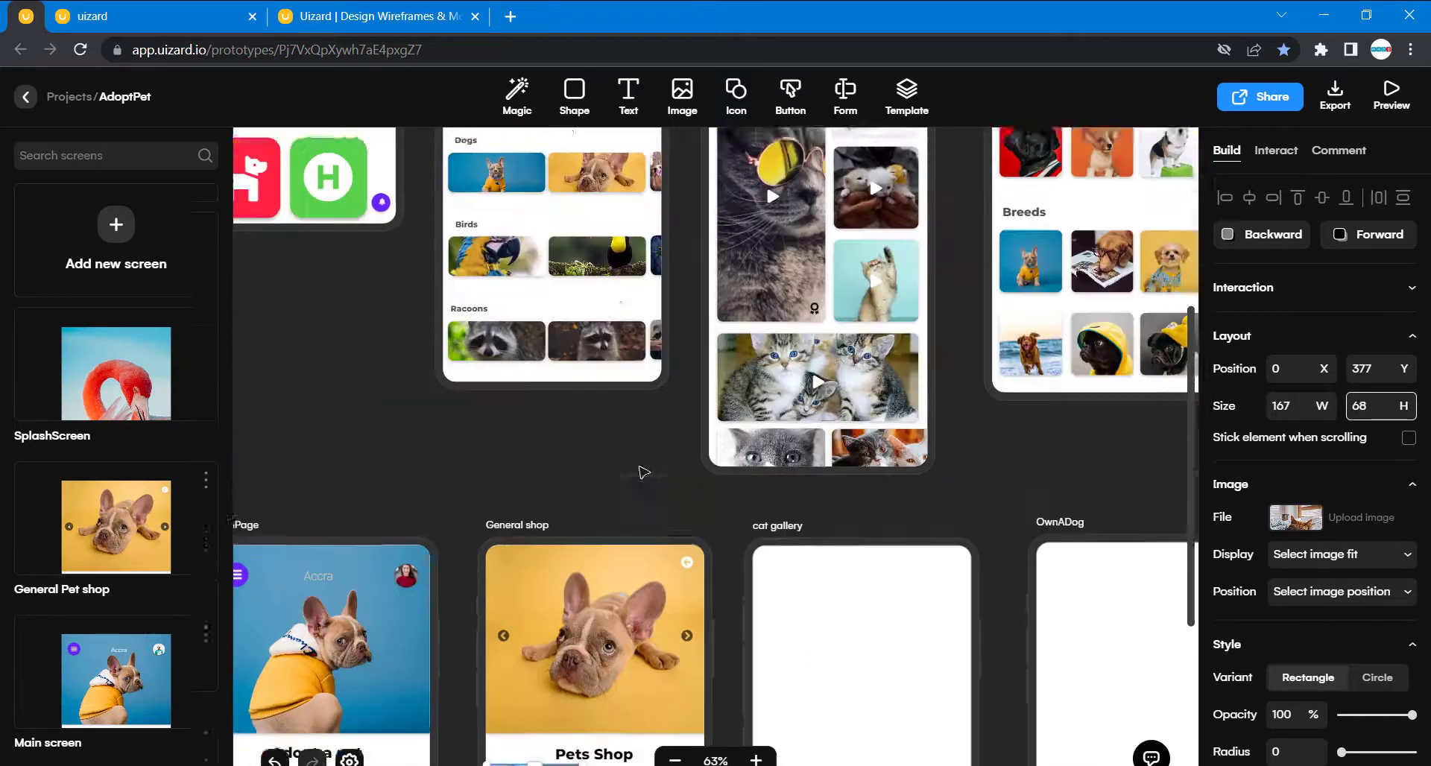
pyautogui.scroll(3, 643, 472)
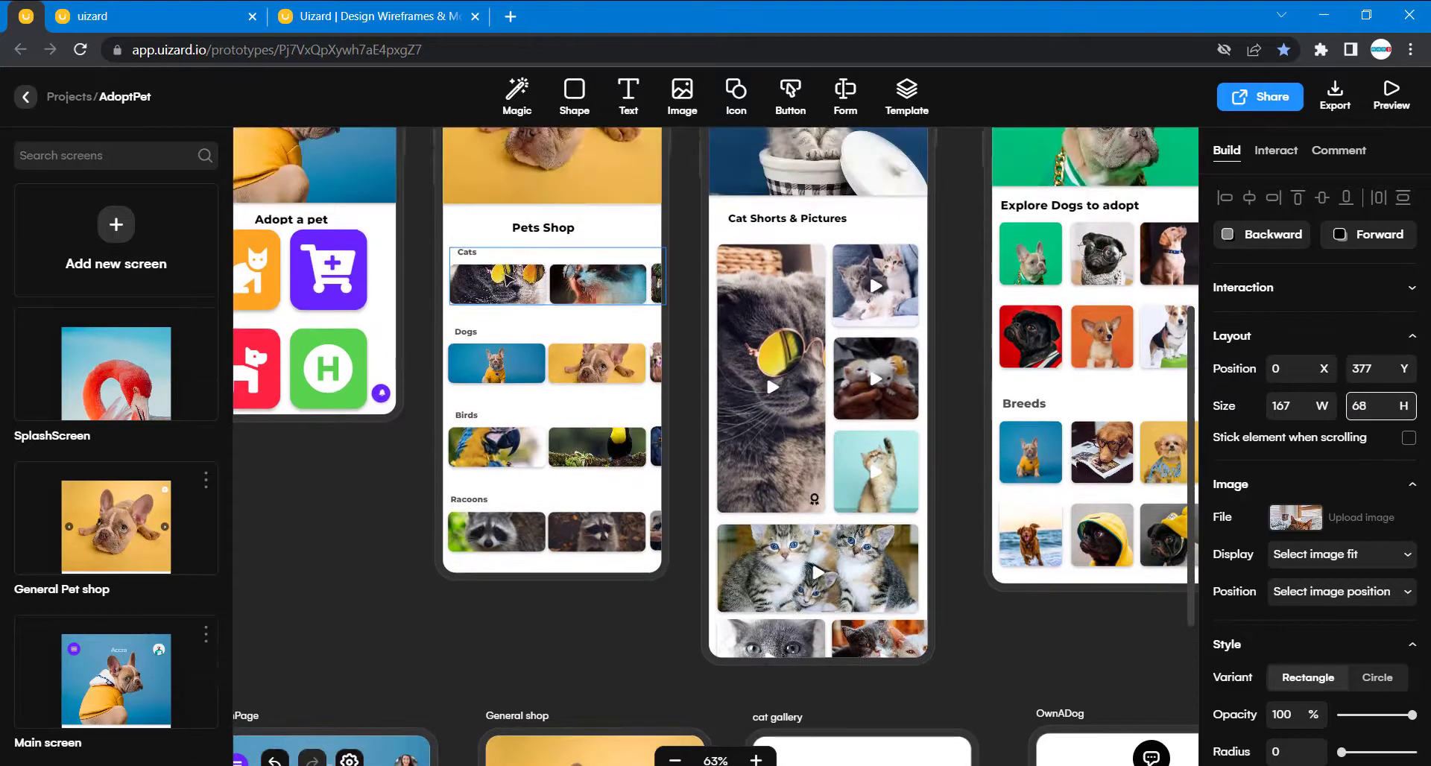
pyautogui.click(507, 279)
pyautogui.click(507, 280)
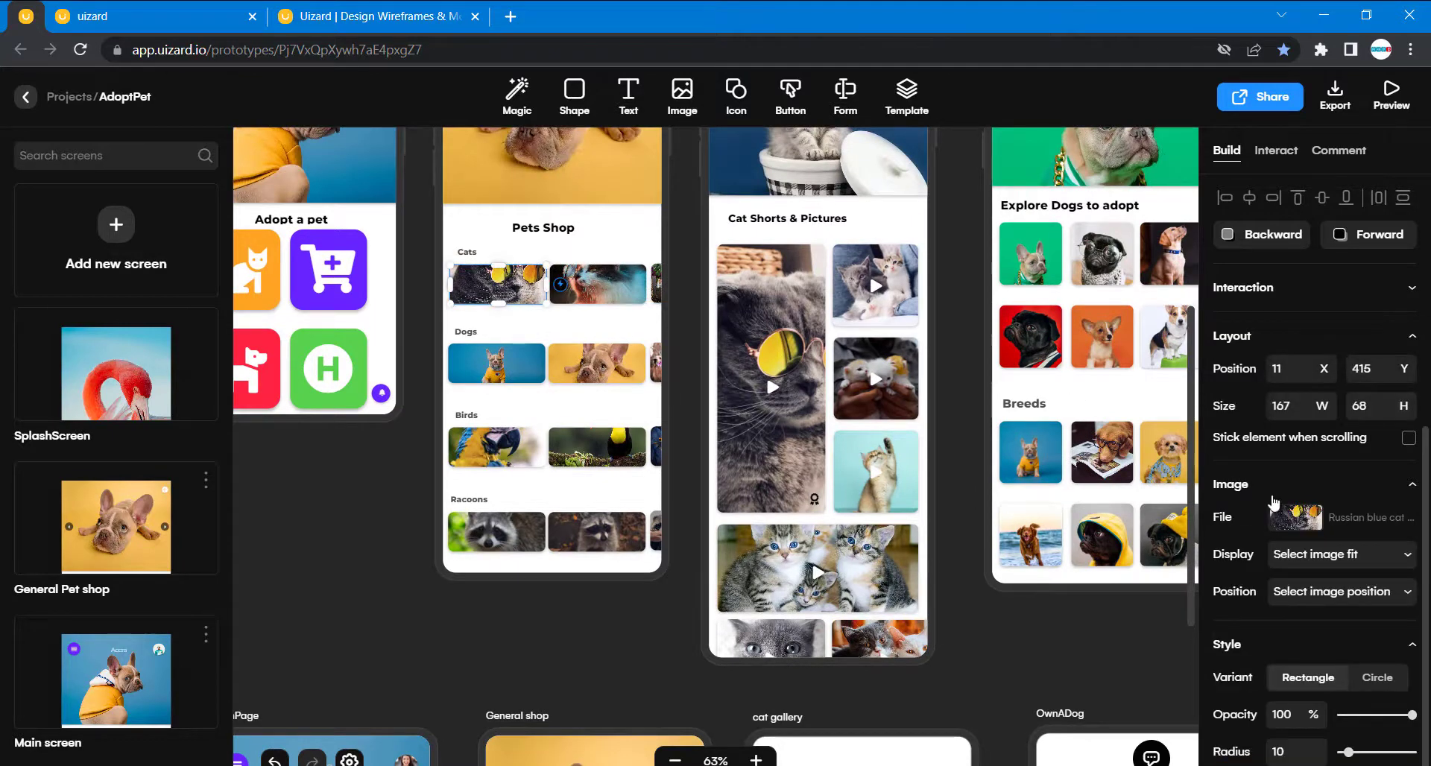
pyautogui.scroll(-3, 1286, 543)
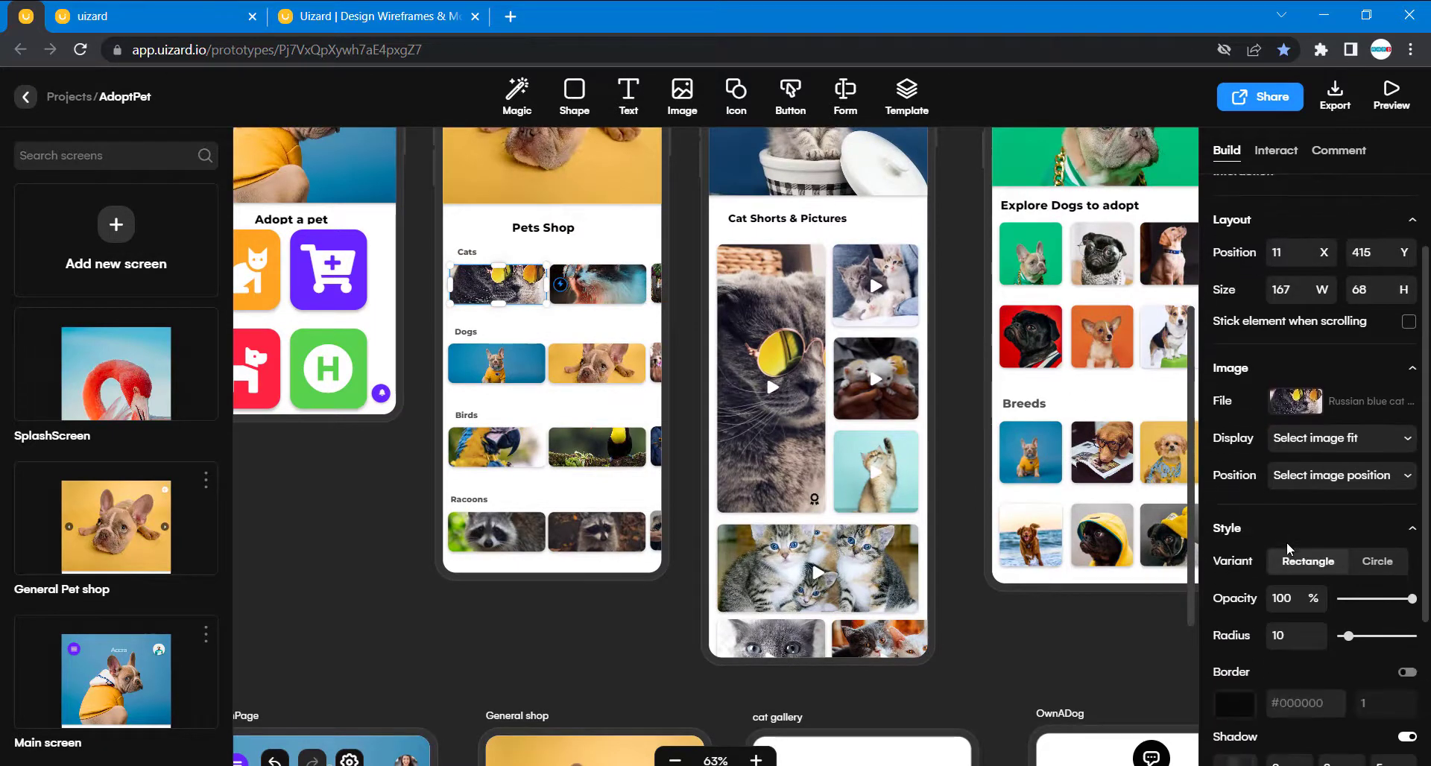
pyautogui.scroll(-4, 579, 674)
pyautogui.click(551, 734)
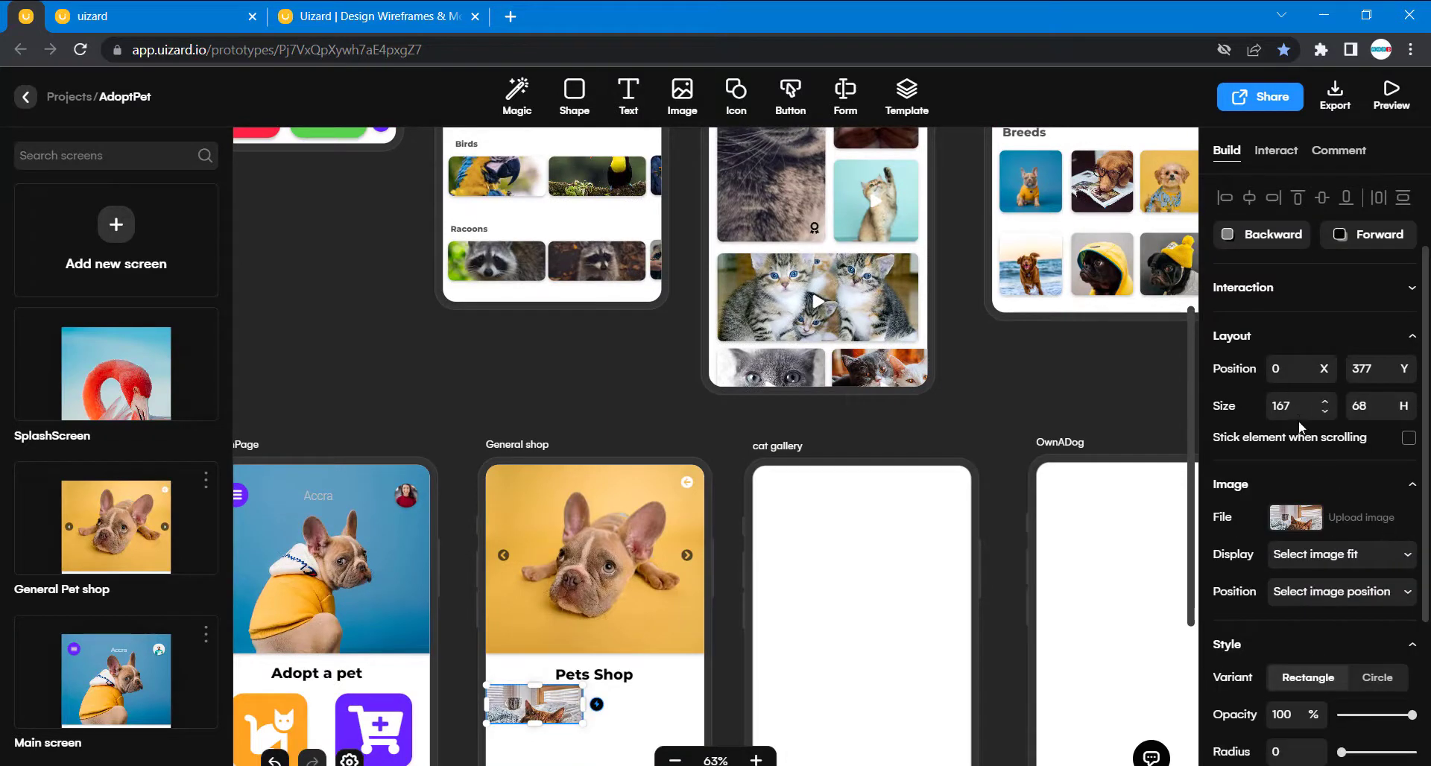
pyautogui.scroll(-1, 1291, 649)
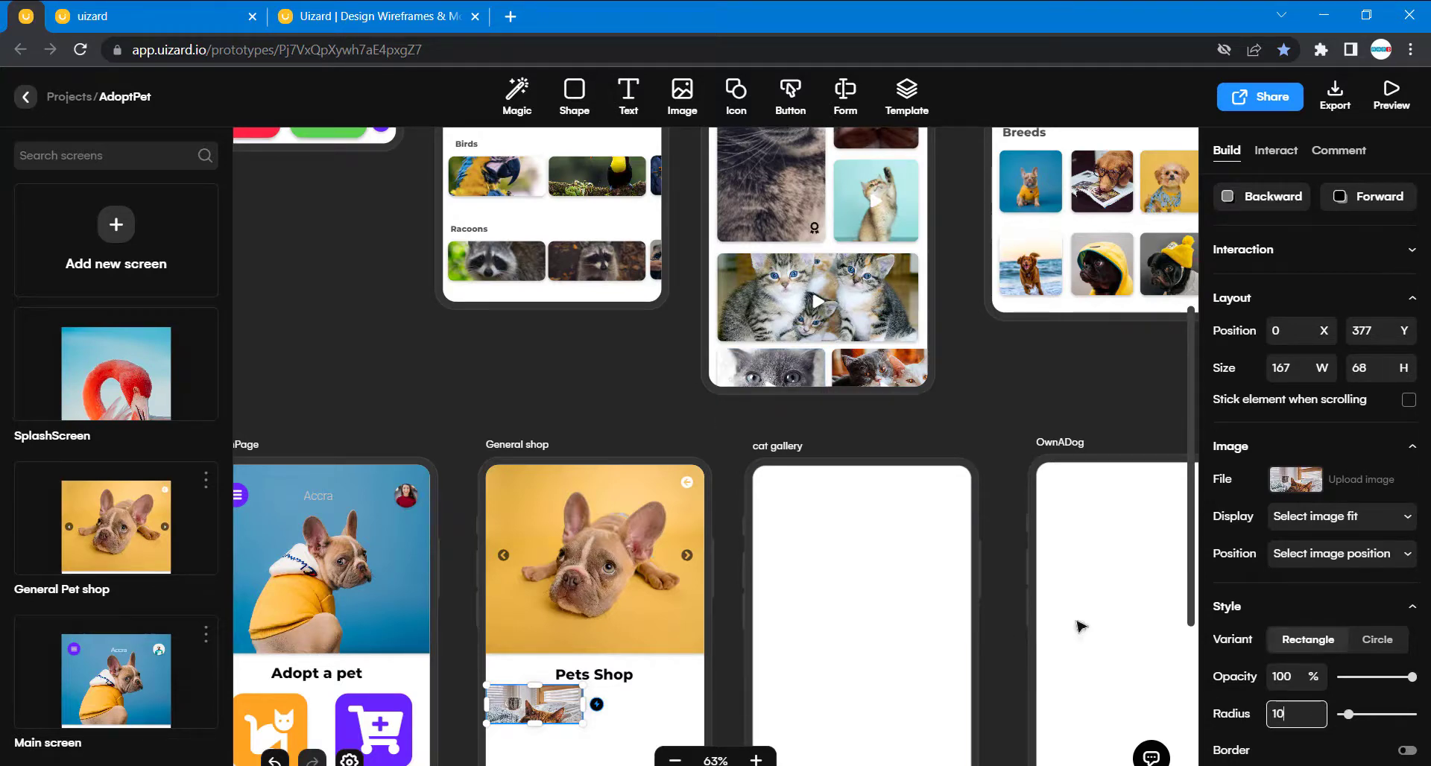
pyautogui.scroll(-4, 1230, 723)
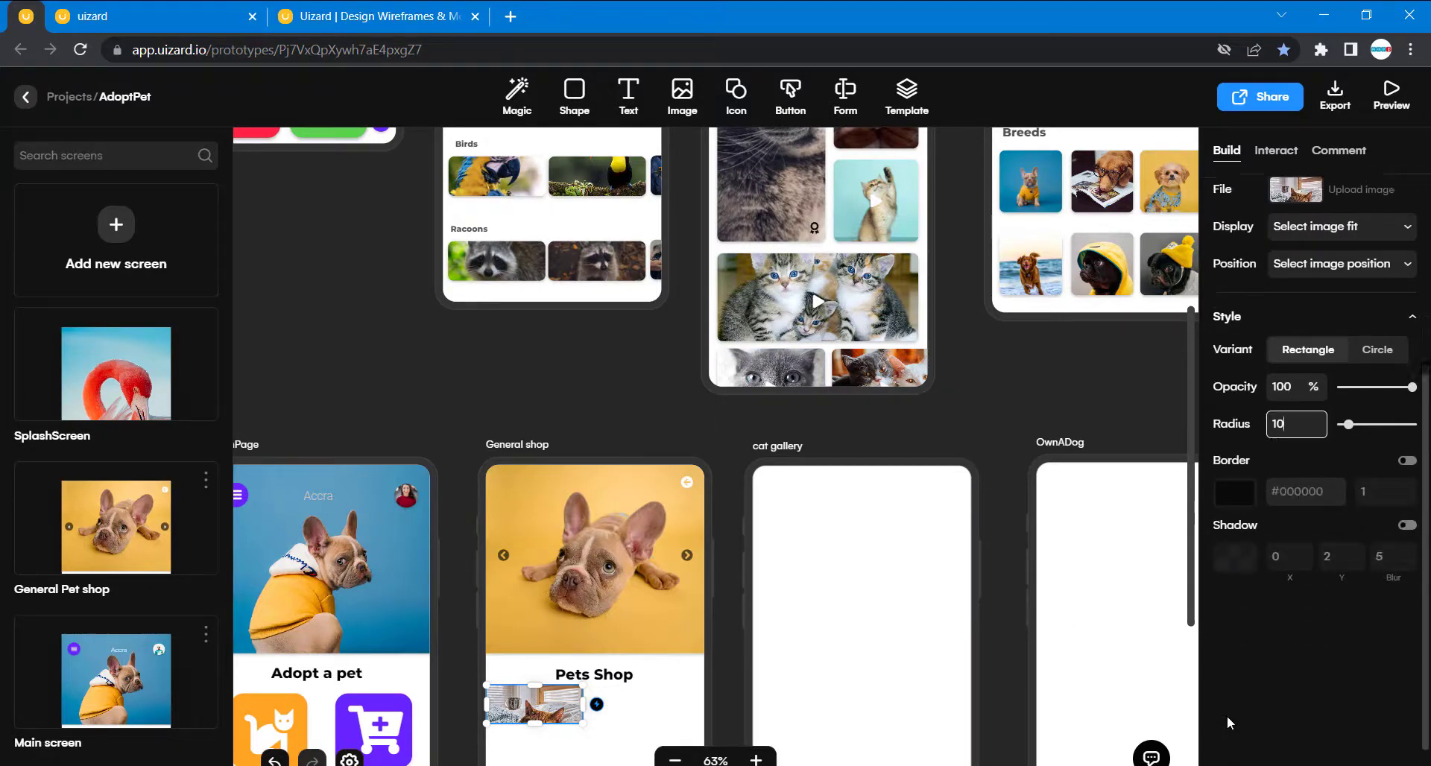
pyautogui.click(1408, 522)
pyautogui.click(630, 425)
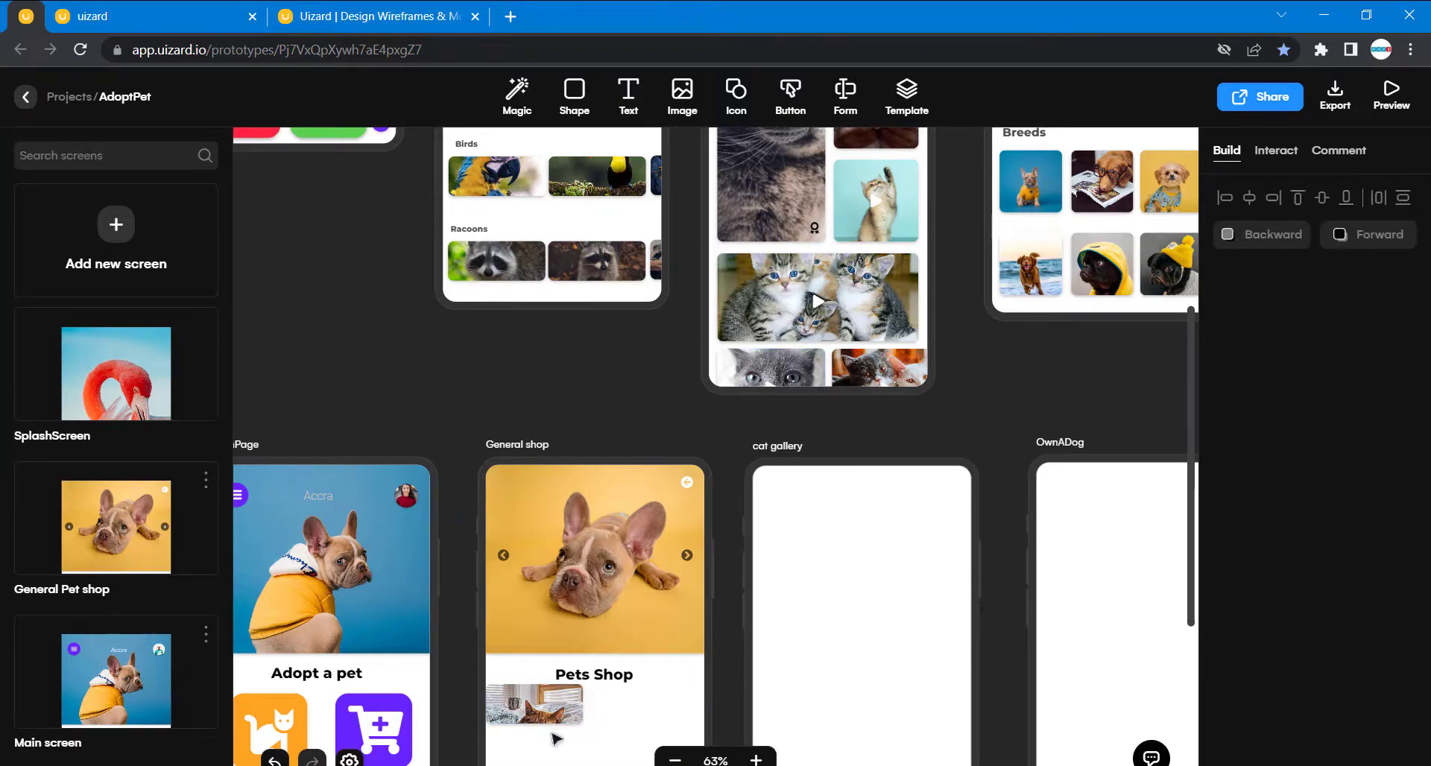
pyautogui.moveTo(538, 715); pyautogui.dragTo(550, 730)
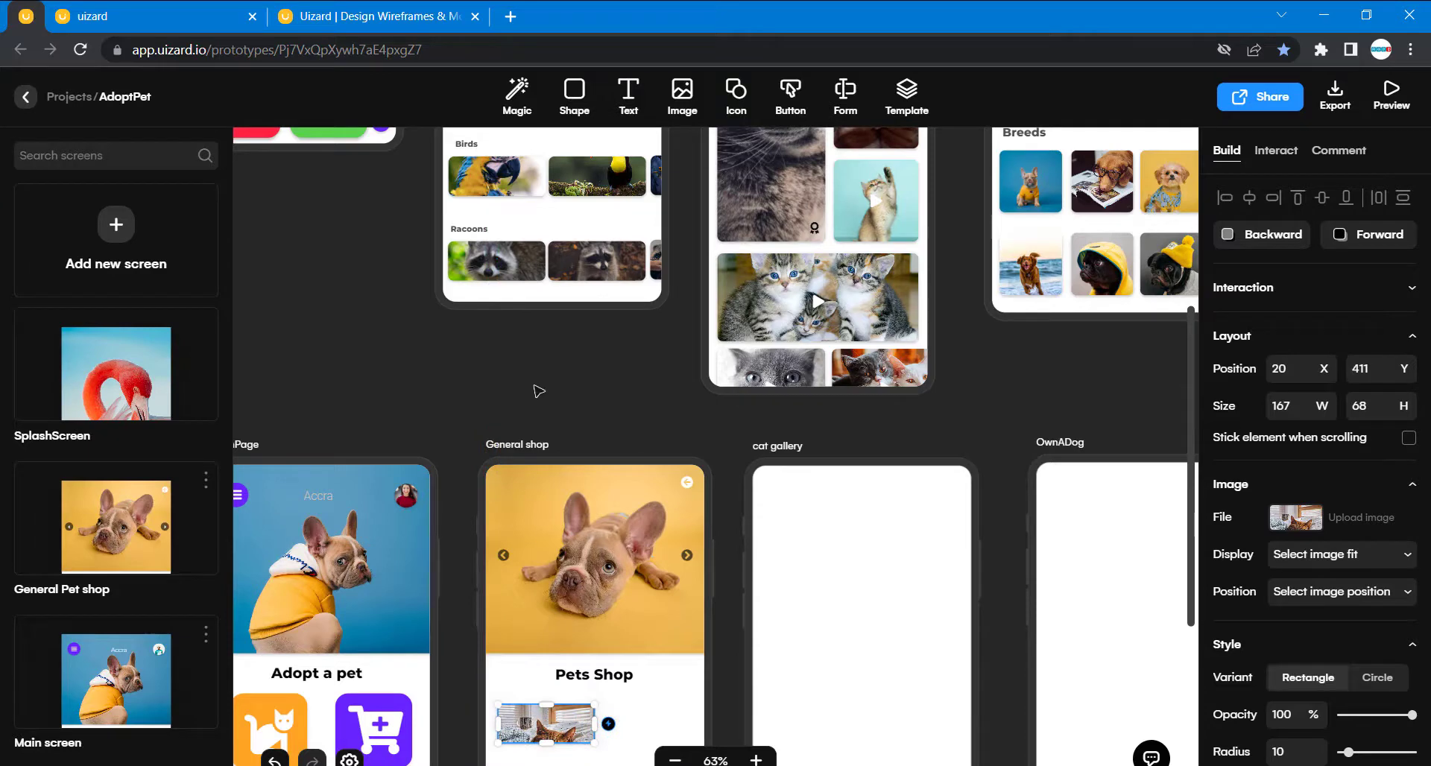
# - Compare the radius and shadow settings of the original first Cats image with those of the General shop's cat photo
pyautogui.scroll(3, 538, 391)
pyautogui.click(508, 212)
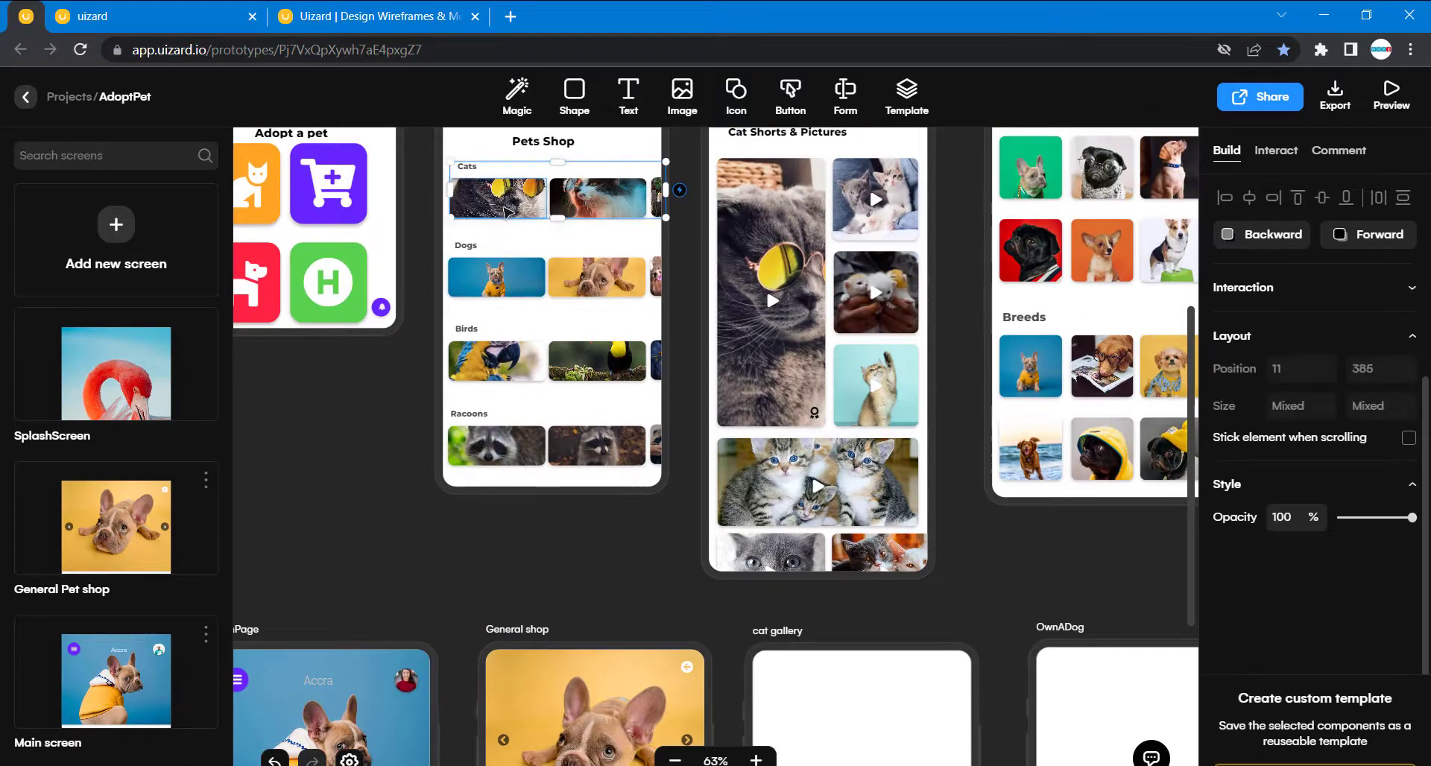
pyautogui.click(509, 212)
pyautogui.scroll(-5, 1278, 540)
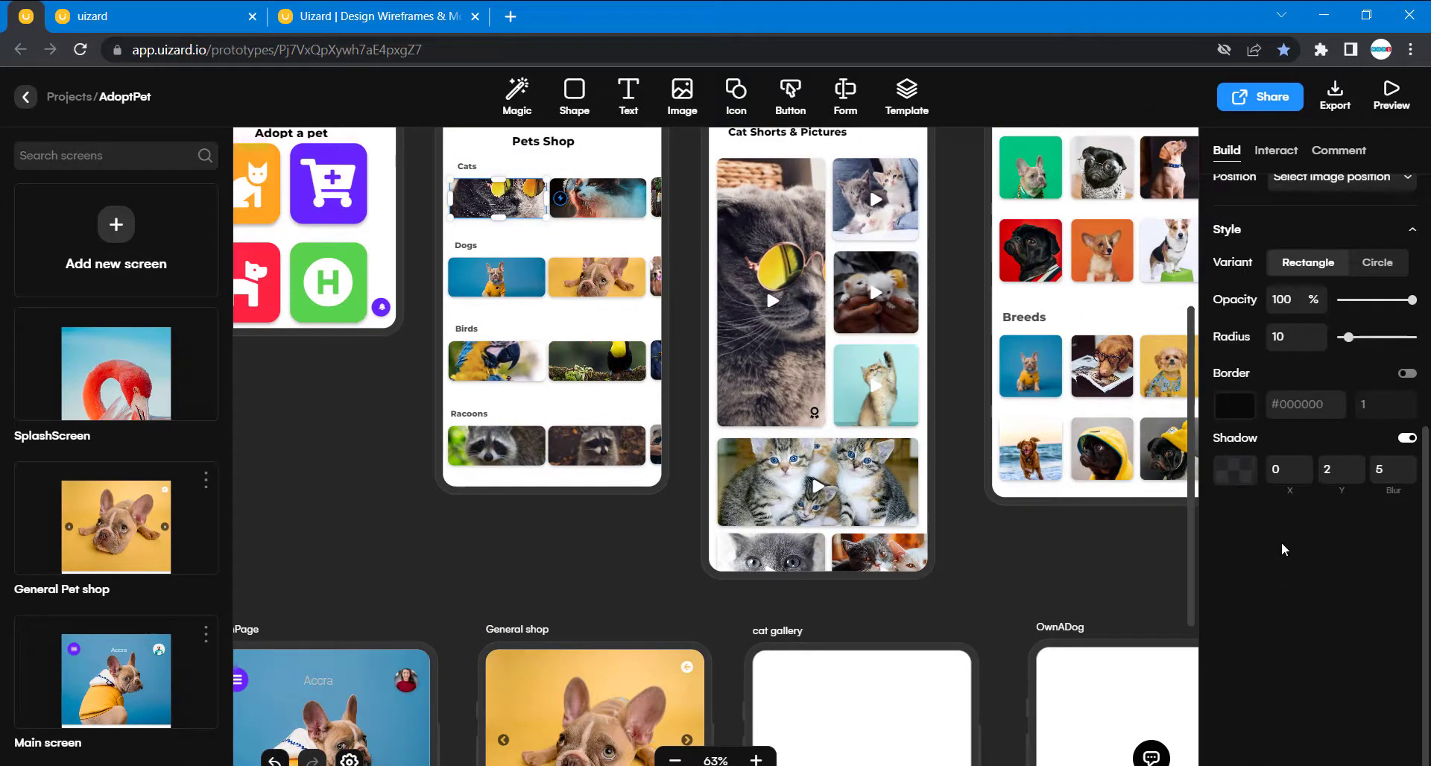
pyautogui.scroll(-3, 567, 607)
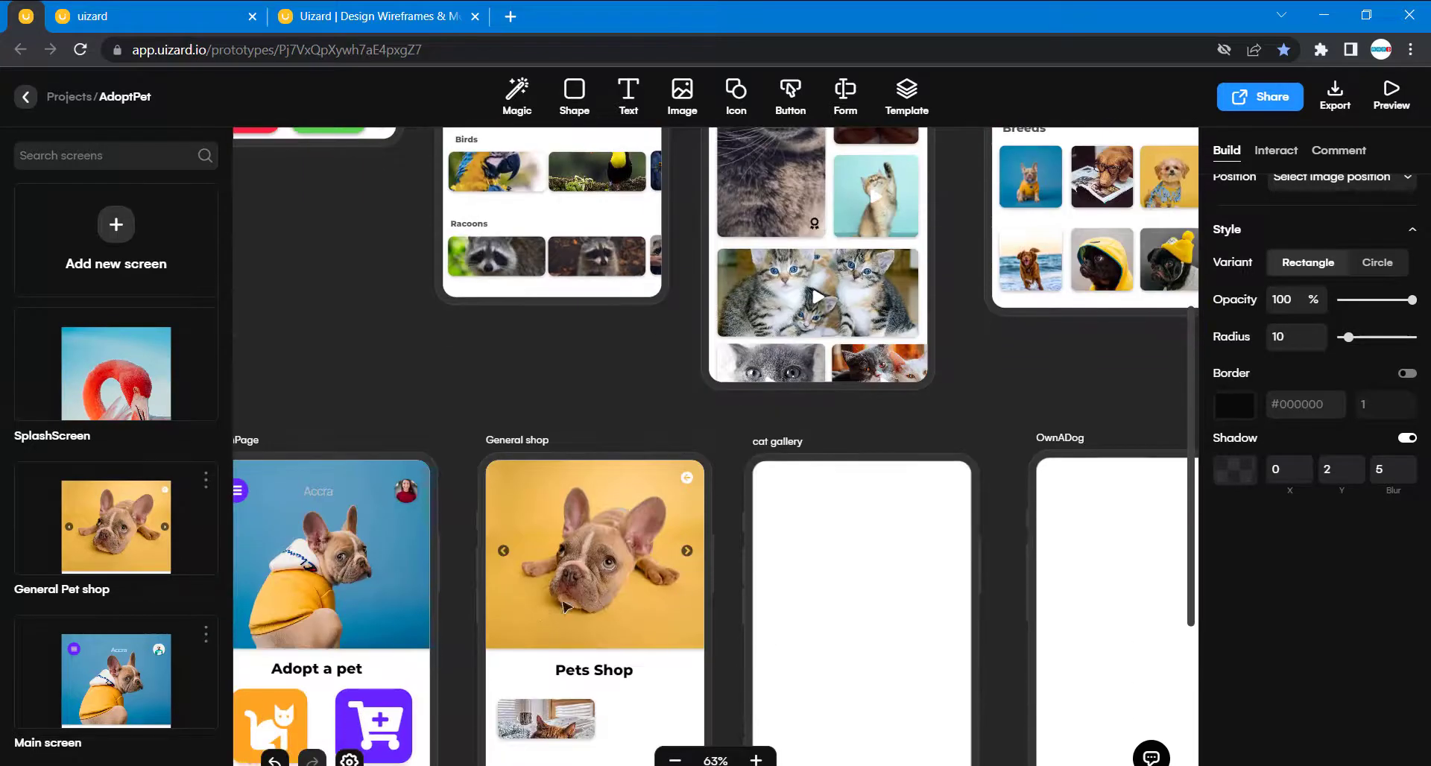
pyautogui.click(539, 722)
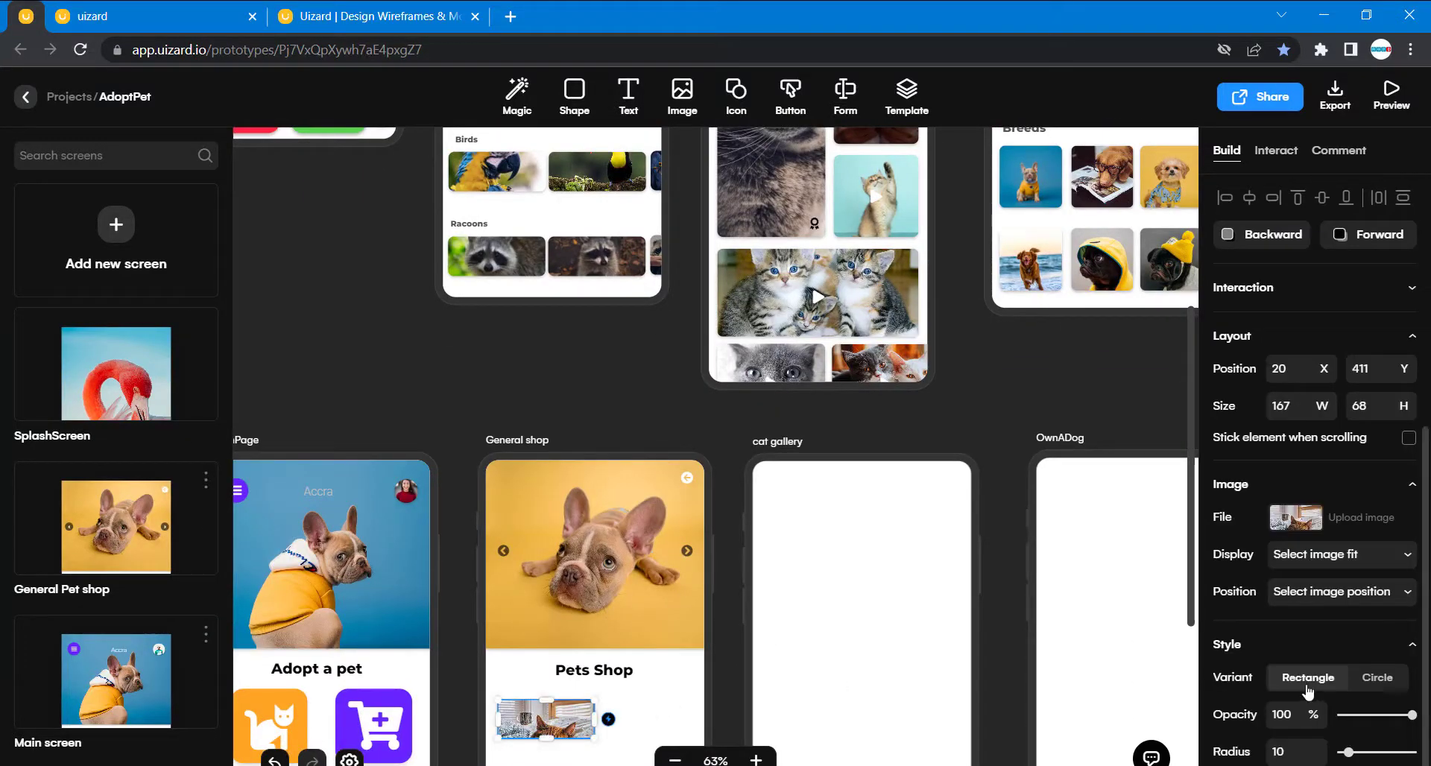
pyautogui.scroll(-5, 1307, 692)
pyautogui.scroll(5, 600, 576)
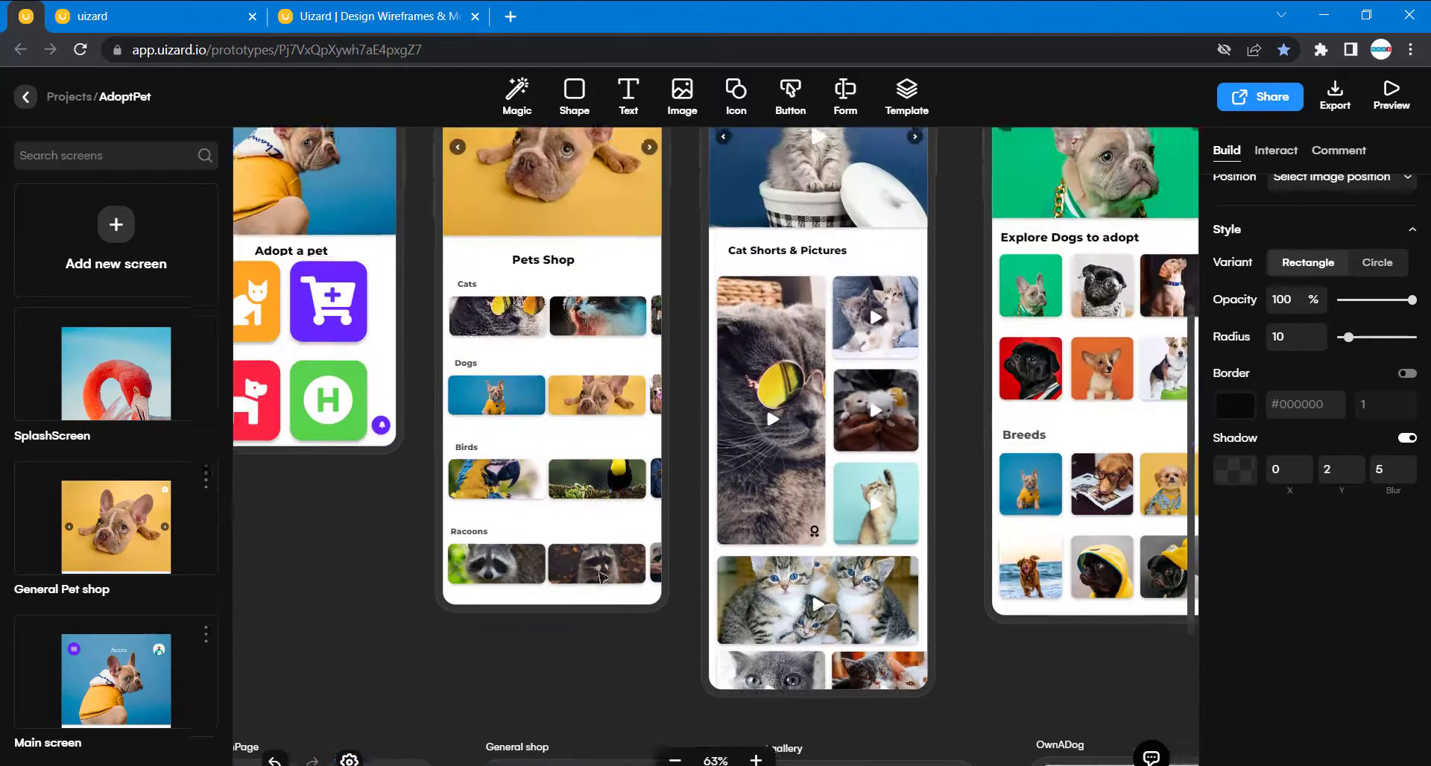
pyautogui.scroll(1, 600, 576)
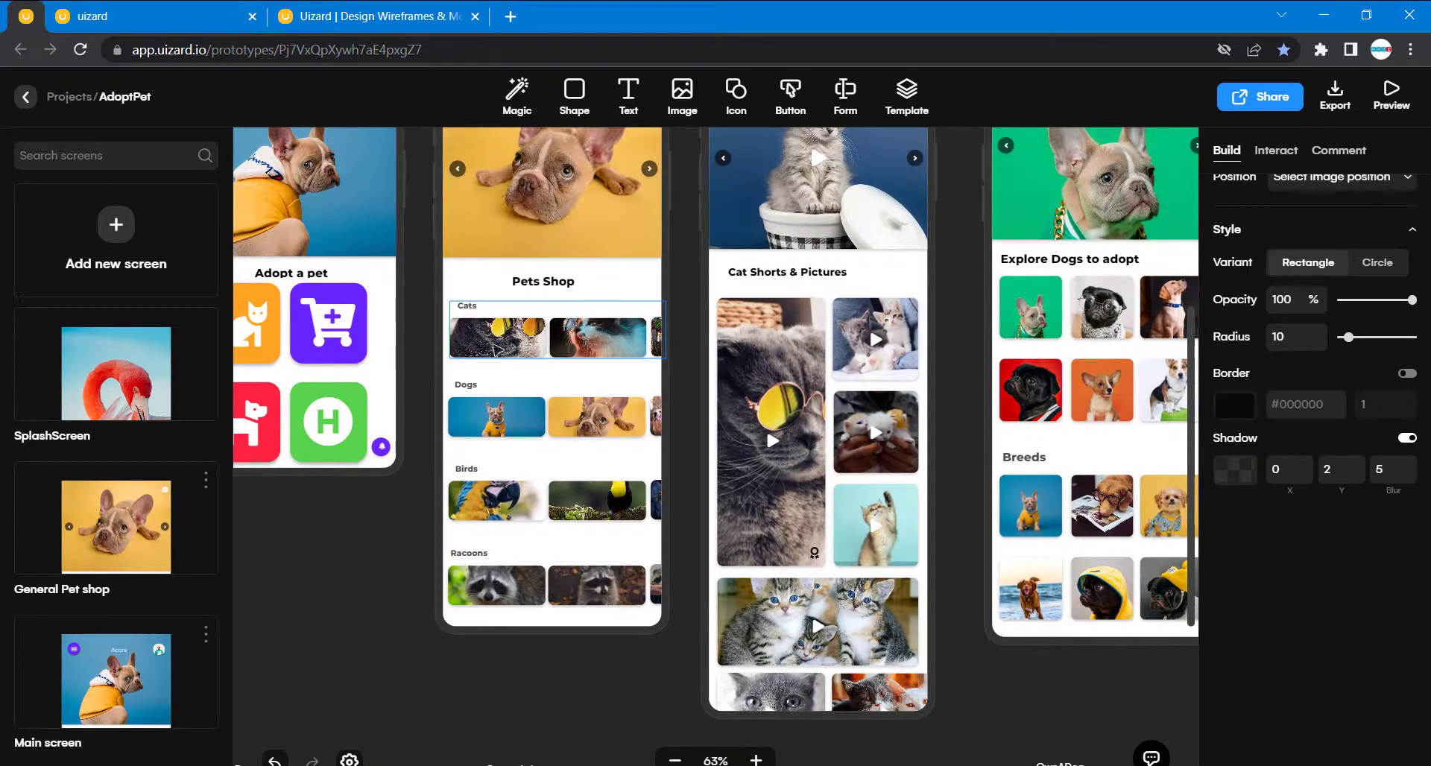
# - Duplicate the General shop's Pets Shop heading and place the copy directly above the cat photo, aligned with its left edge
pyautogui.scroll(-6, 533, 647)
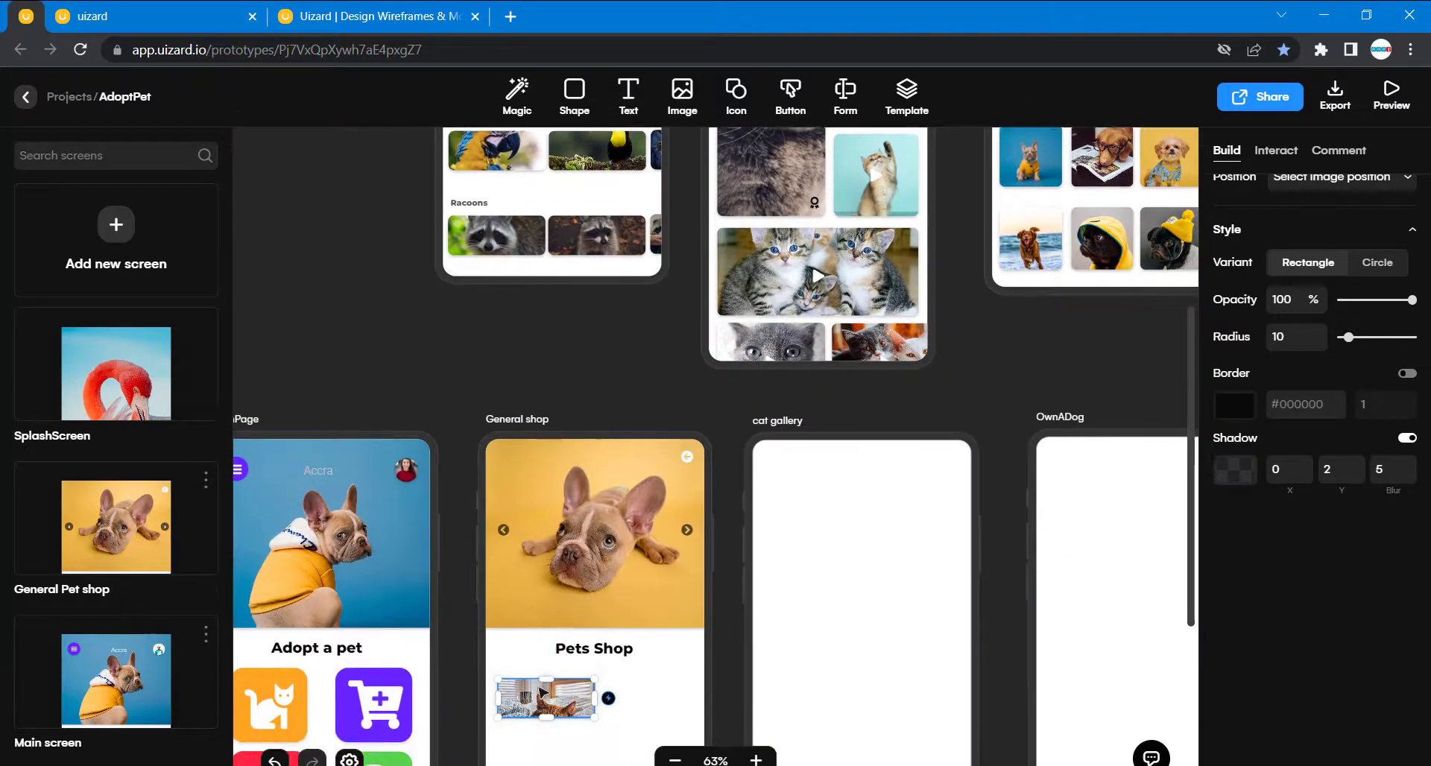
pyautogui.scroll(-3, 542, 691)
pyautogui.doubleClick(580, 502)
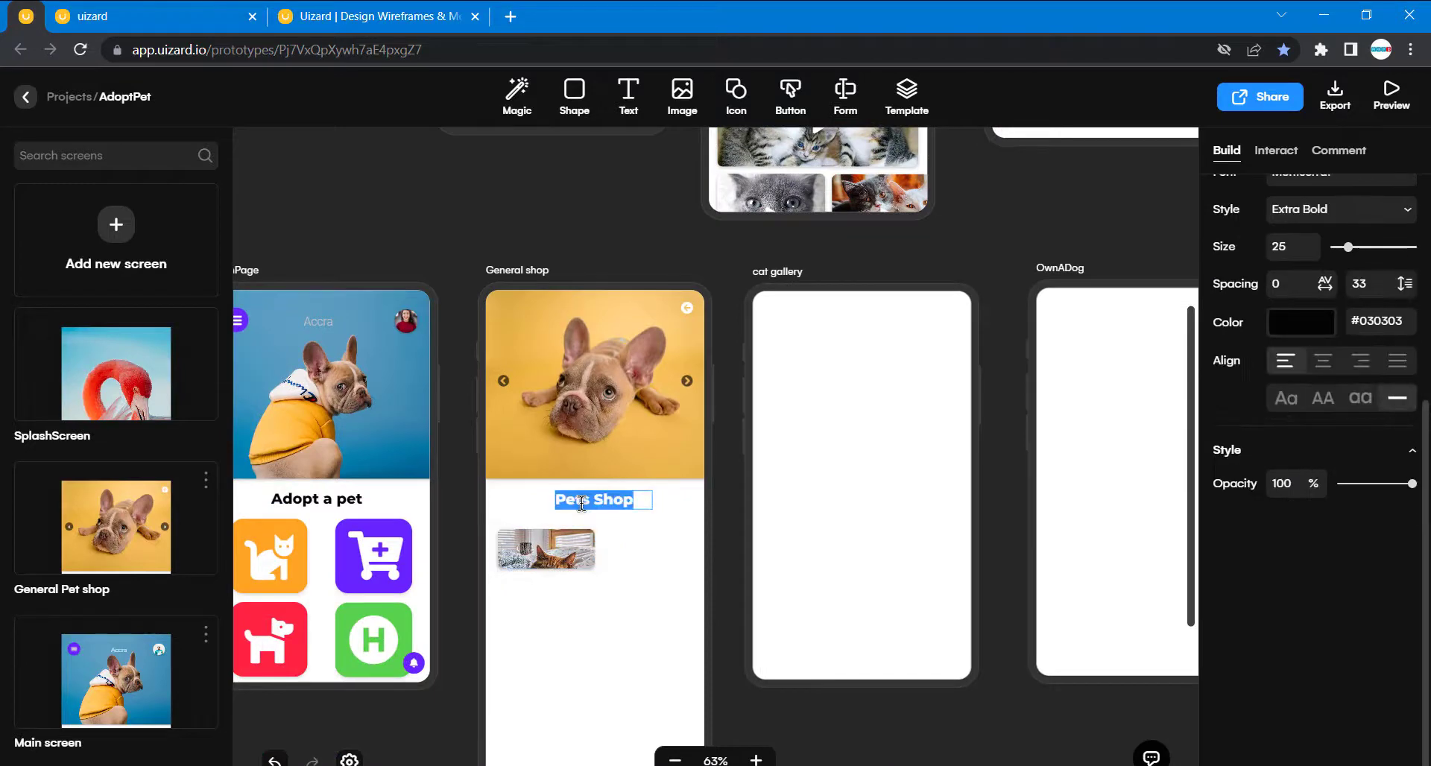
pyautogui.click(580, 497)
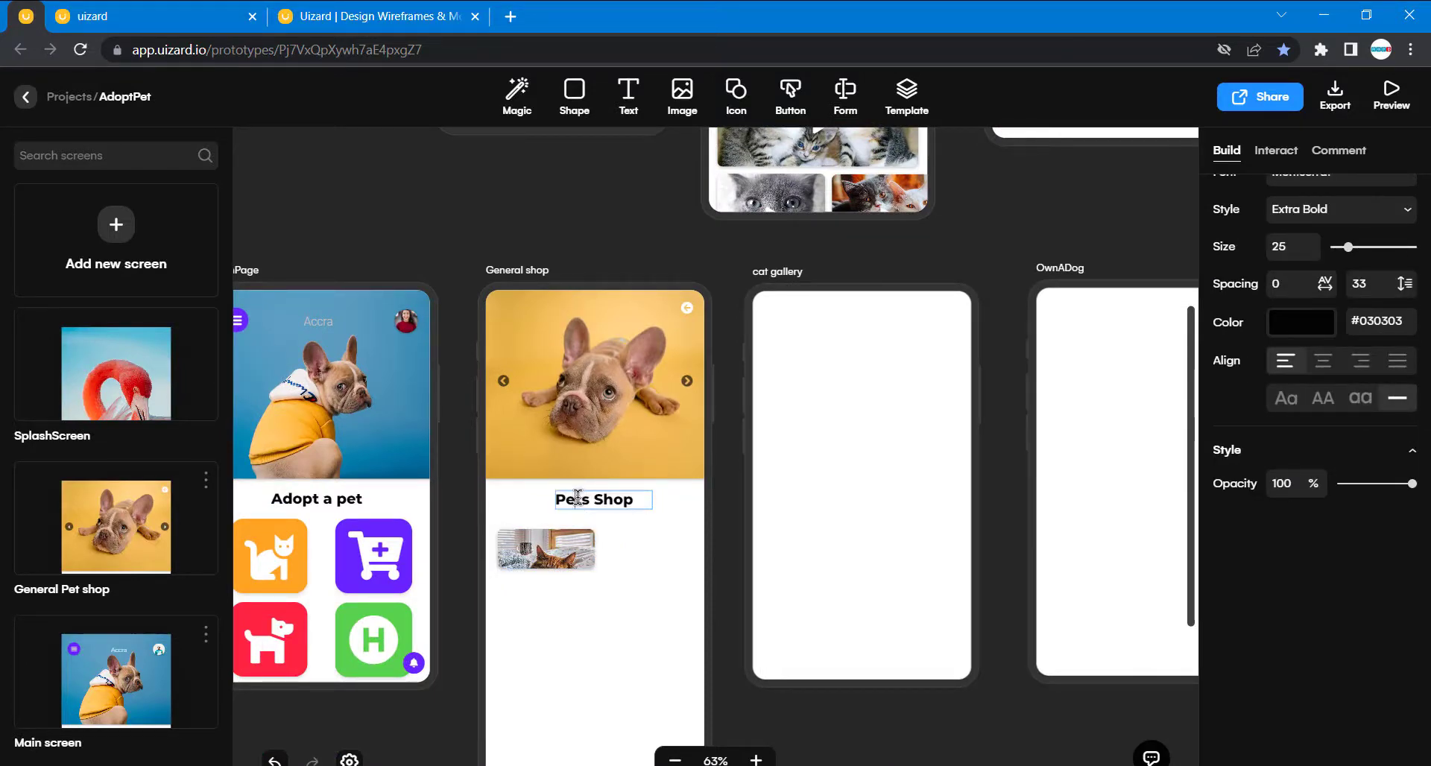
pyautogui.press('Escape')
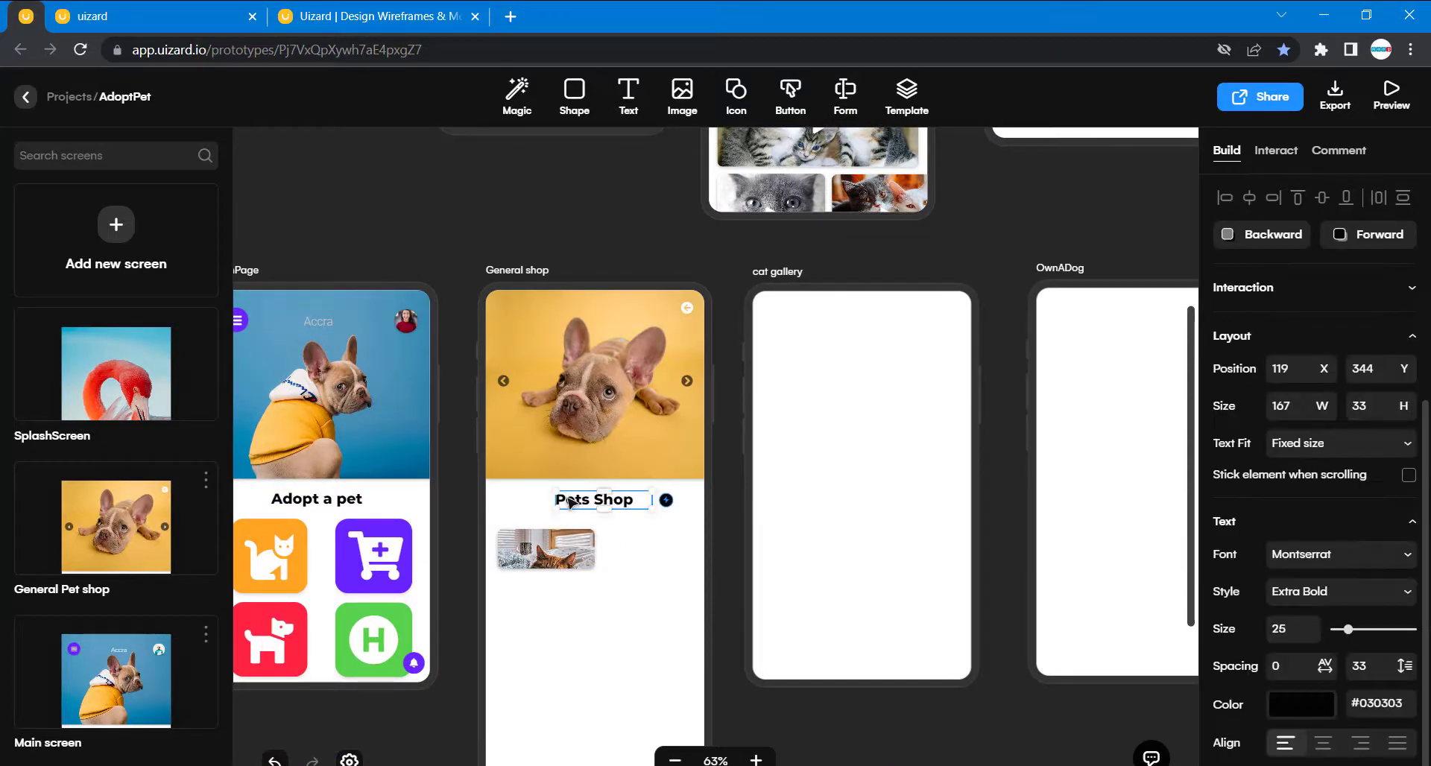
pyautogui.hotkey('ctrl', 'd')
pyautogui.moveTo(580, 513); pyautogui.dragTo(518, 531)
pyautogui.click(647, 650)
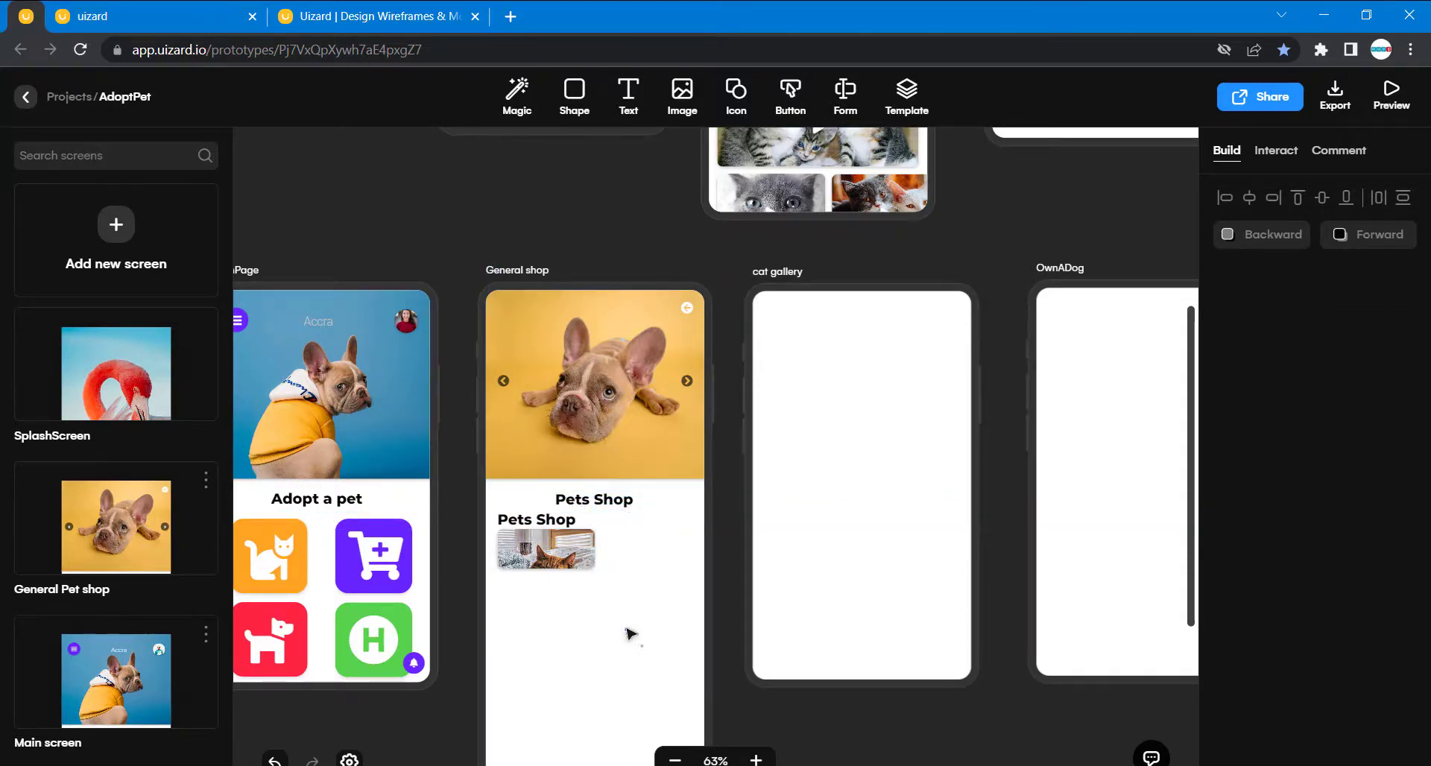
# - Shift the copied heading and the cat photo down together so that the pair starts at 20, 388
pyautogui.moveTo(628, 635); pyautogui.dragTo(511, 524)
pyautogui.hotkey('shift', 'Down')
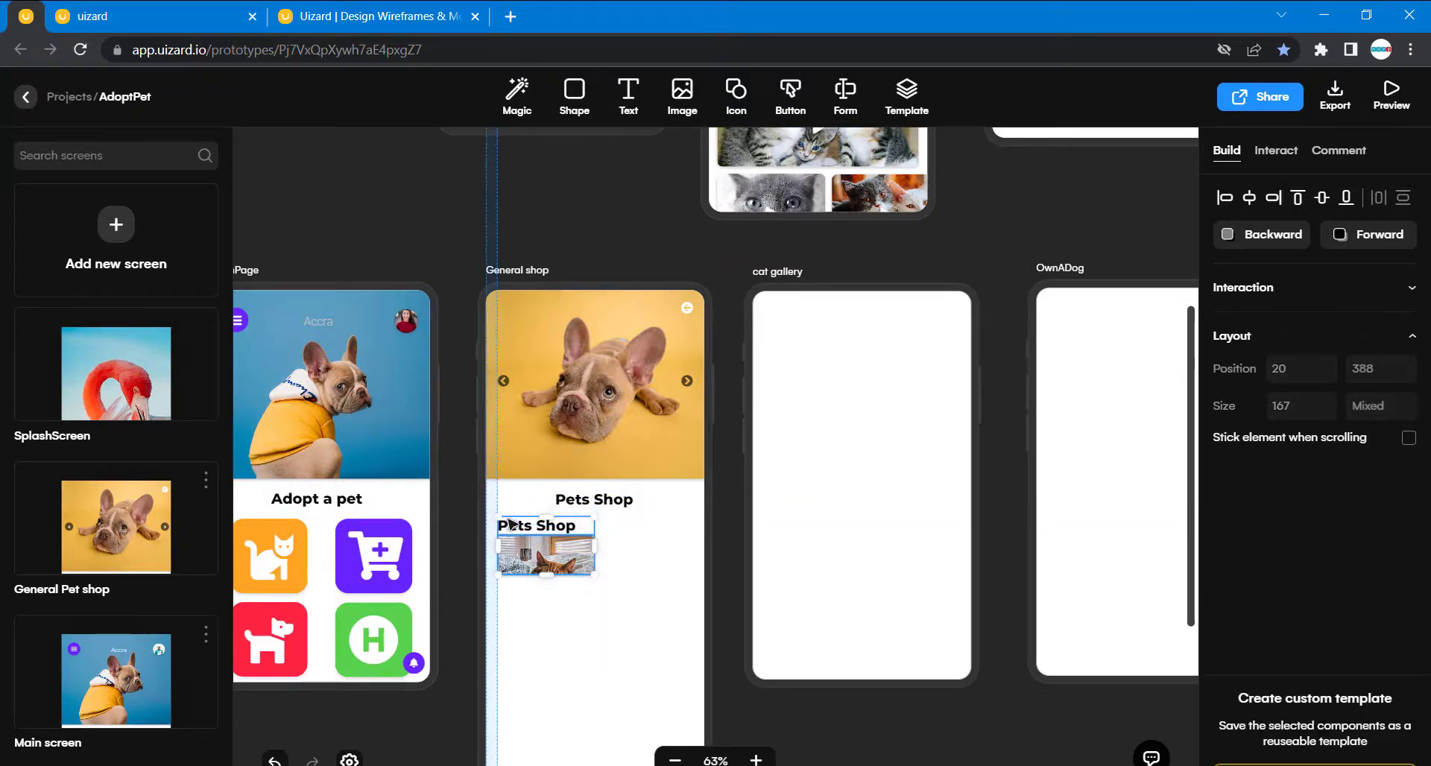
pyautogui.click(463, 502)
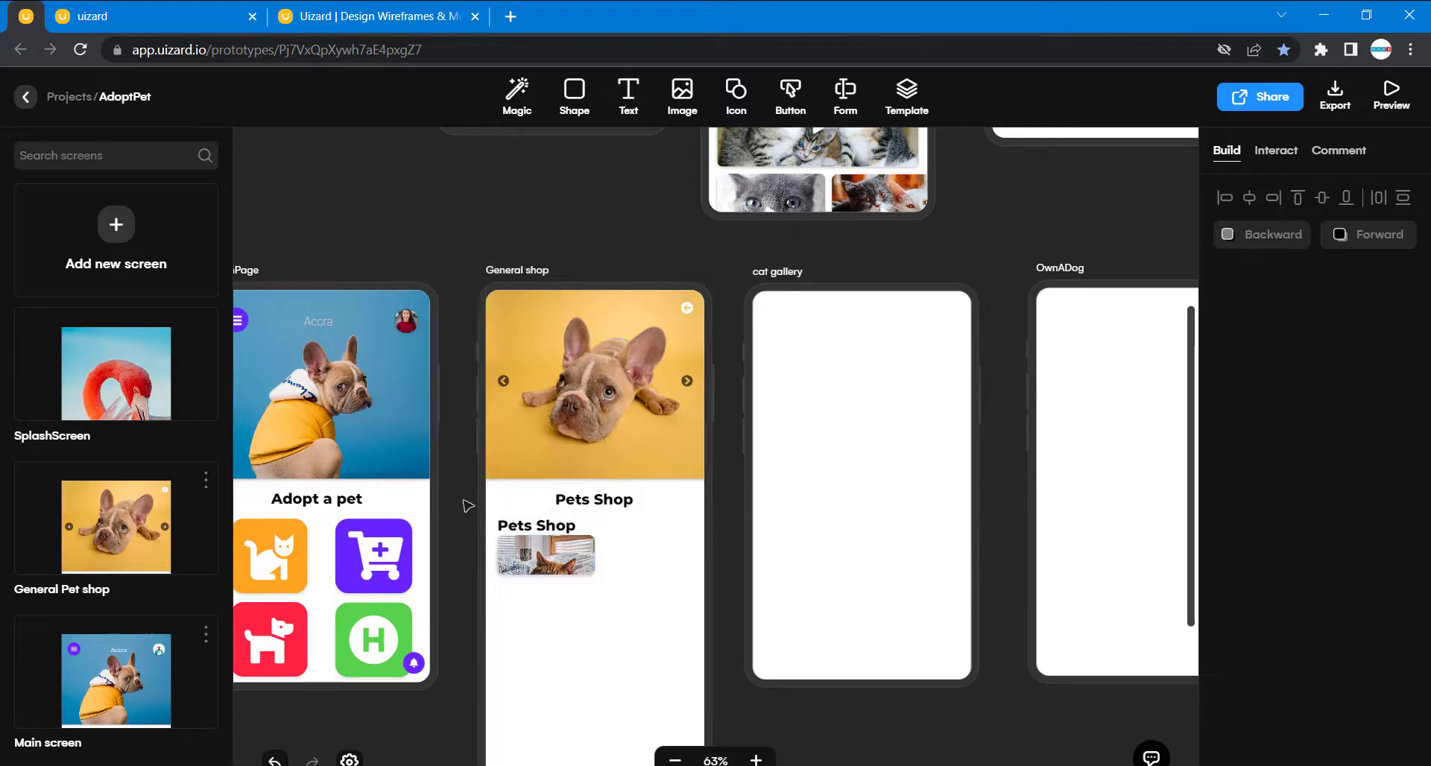
# - Change the copied heading's text above the cat photo to "Cats"
pyautogui.click(549, 530)
pyautogui.doubleClick(550, 528)
pyautogui.write('Cats')
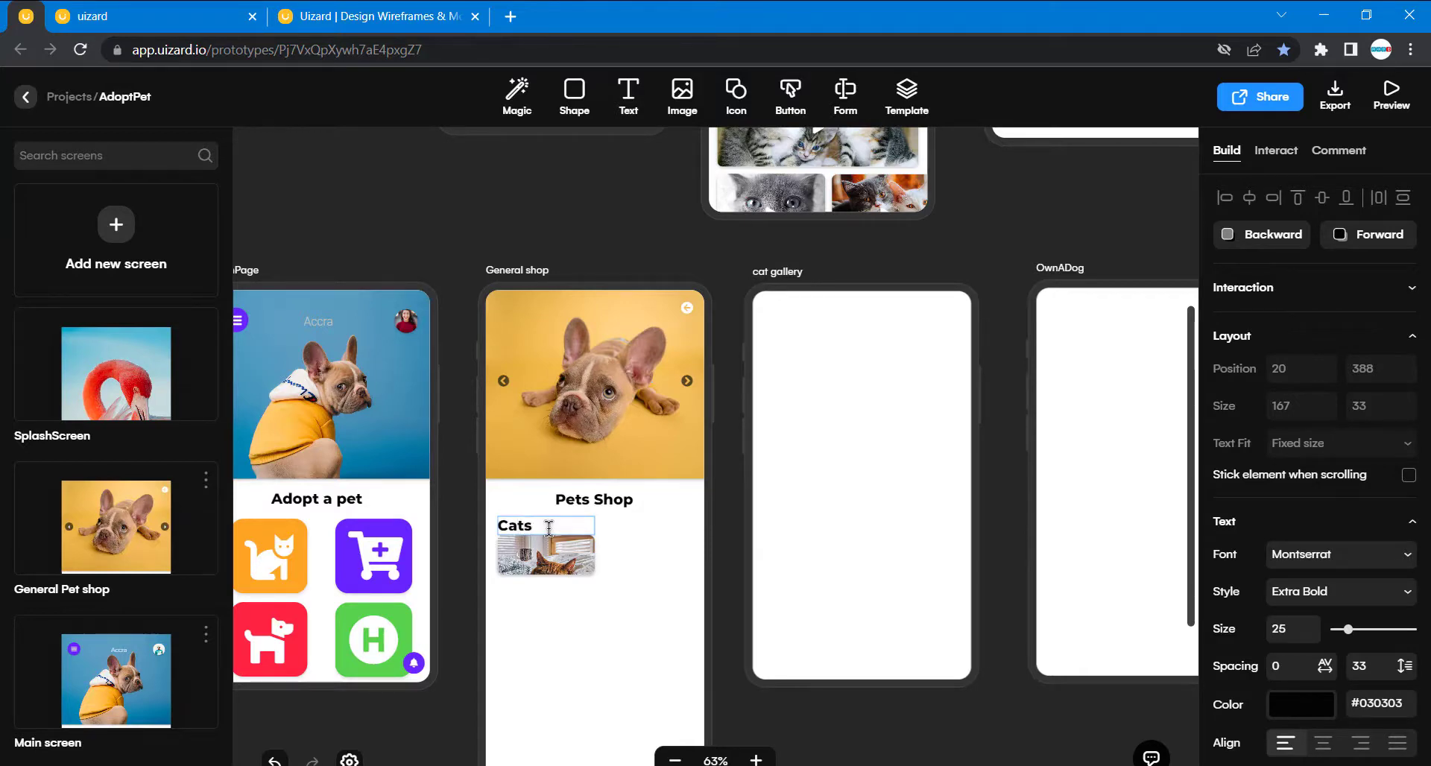
pyautogui.click(525, 508)
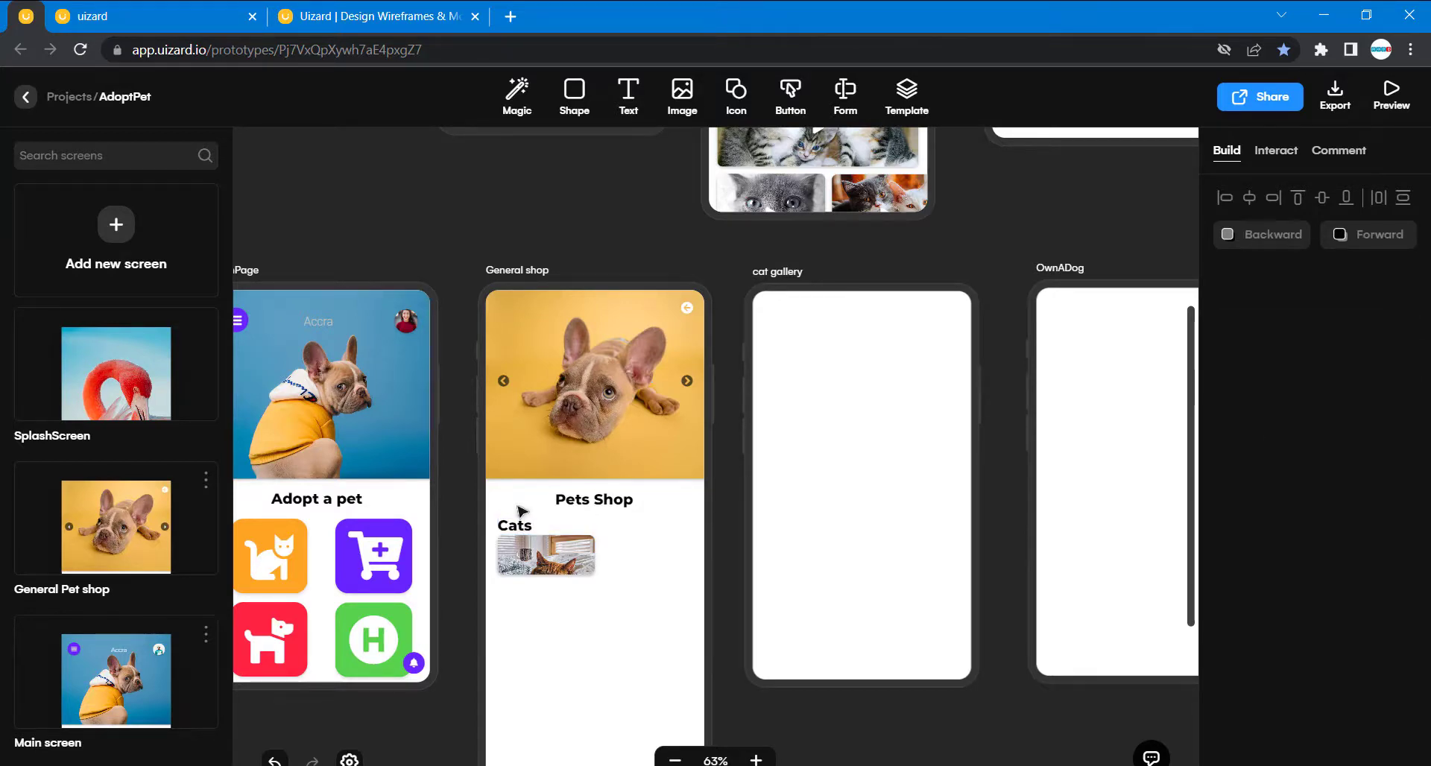
# - Set the General shop's Cats label to the dark grey text color #4F4F4F
pyautogui.click(517, 530)
pyautogui.scroll(-2, 1267, 656)
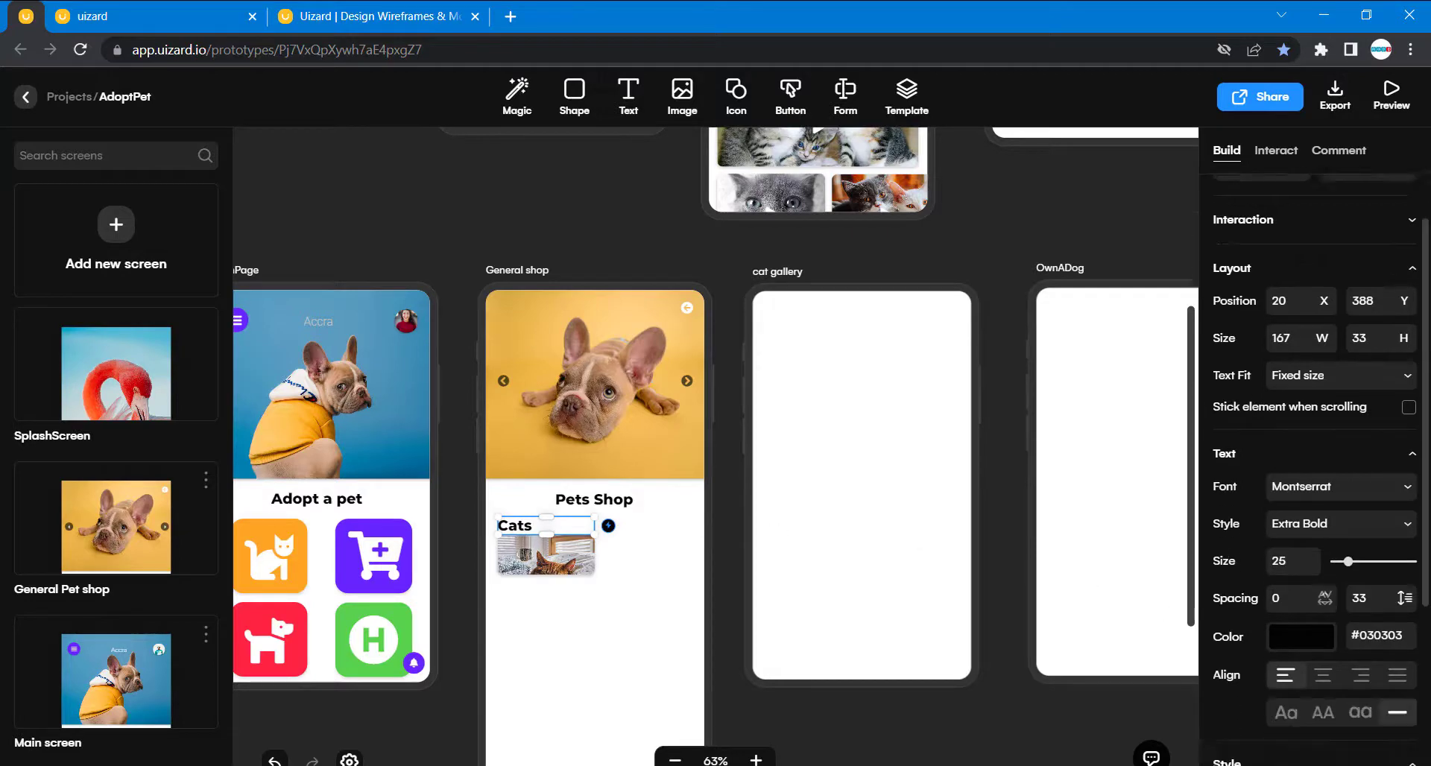
pyautogui.click(1304, 581)
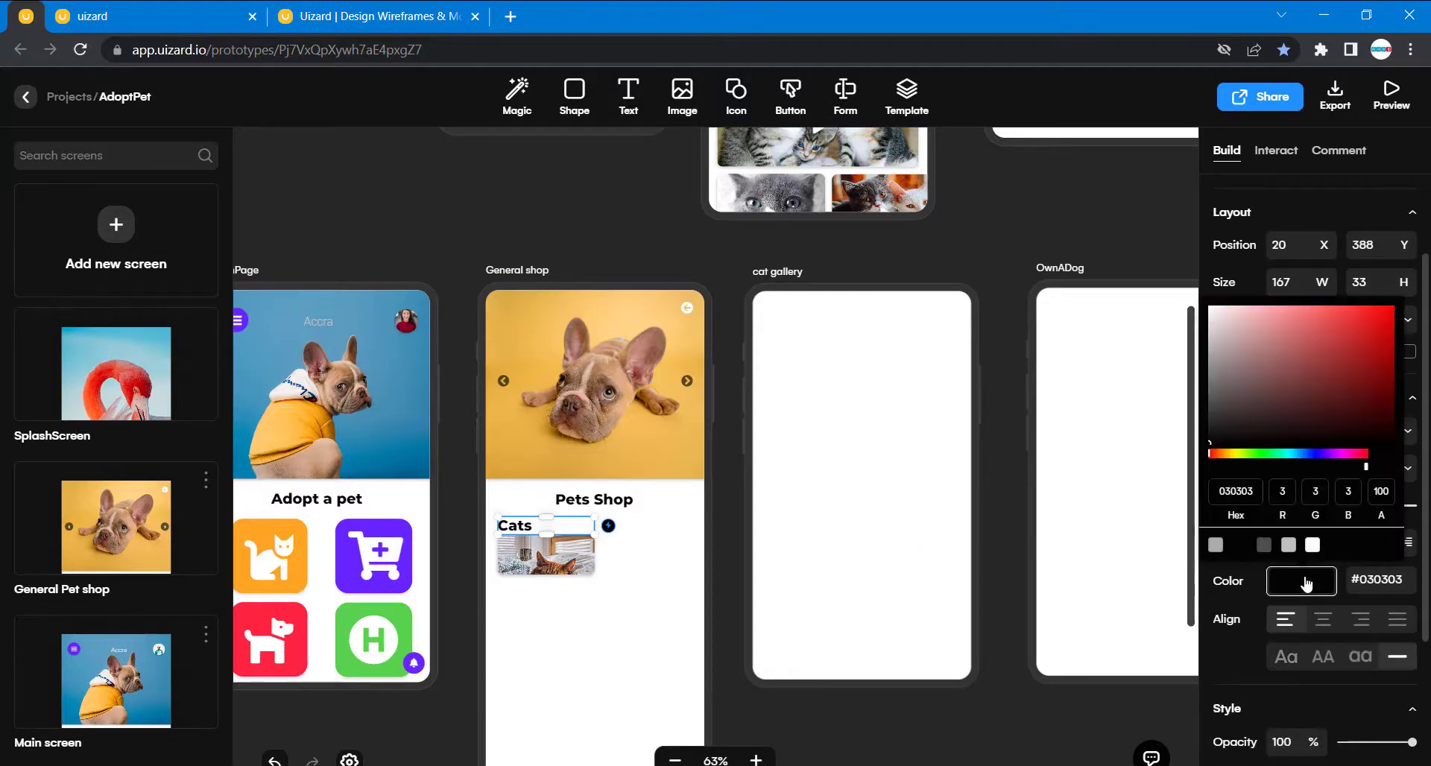
pyautogui.click(1264, 545)
pyautogui.click(717, 641)
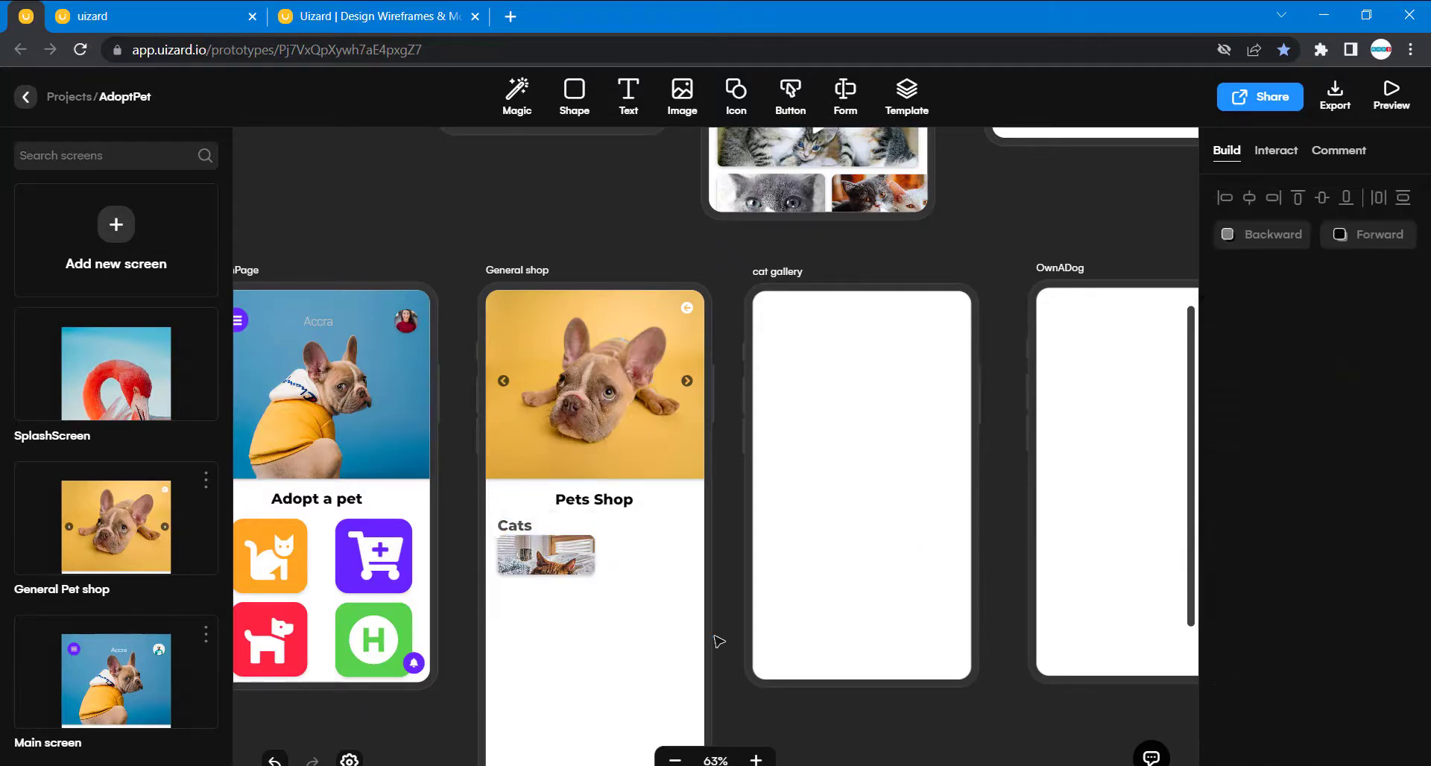
# - Examine the text size, spacing, alignment and layout settings of the original Cats label on the General Pet shop screen
pyautogui.doubleClick(525, 534)
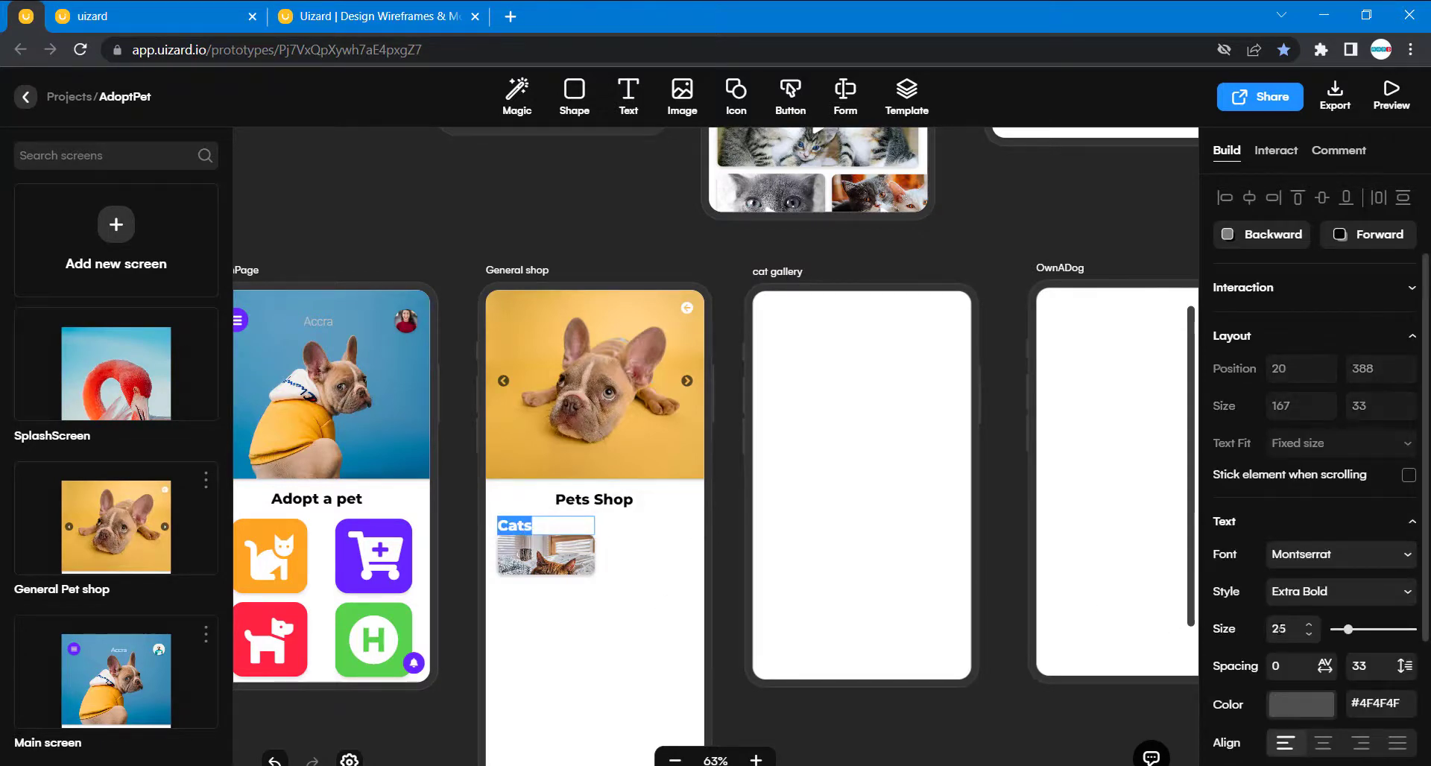
pyautogui.scroll(5, 660, 223)
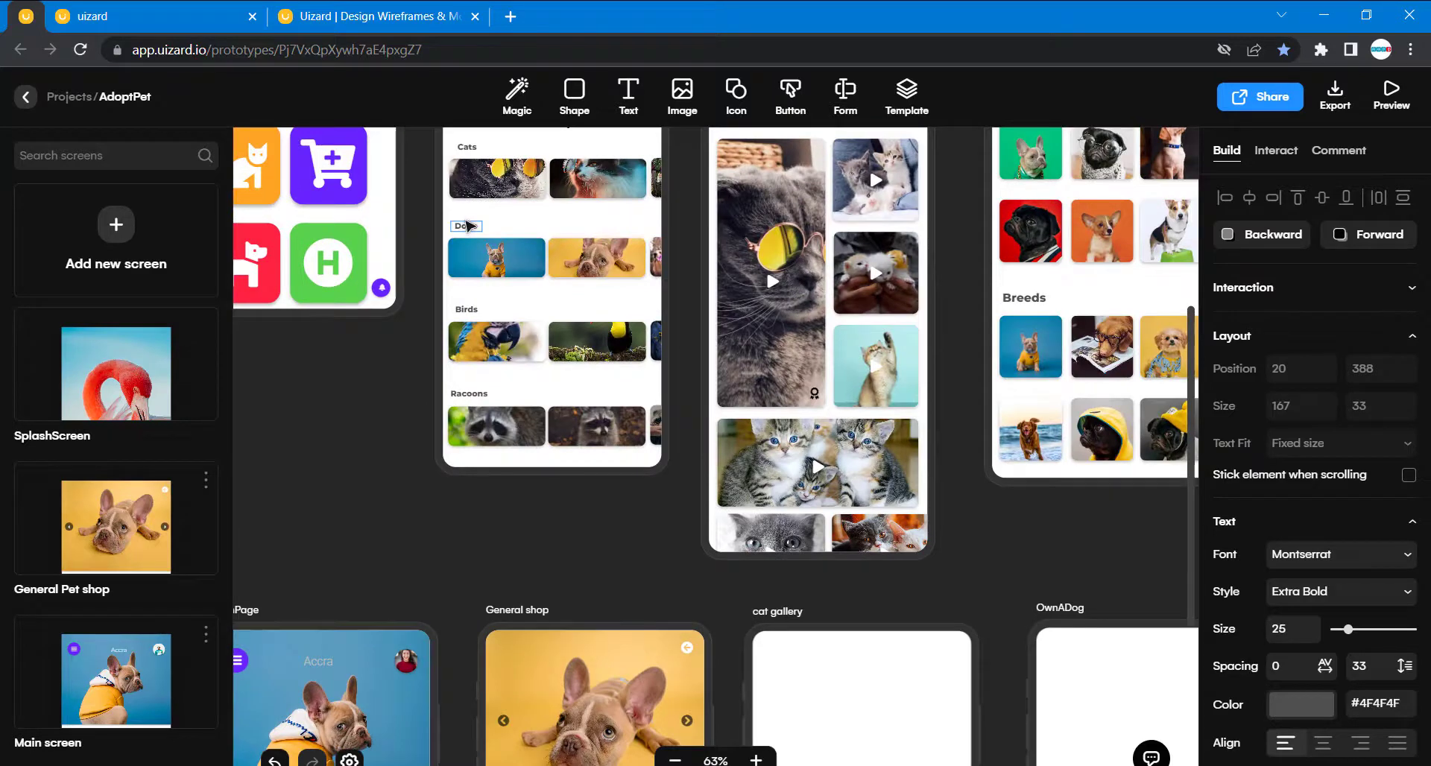
pyautogui.scroll(1, 470, 226)
pyautogui.click(474, 202)
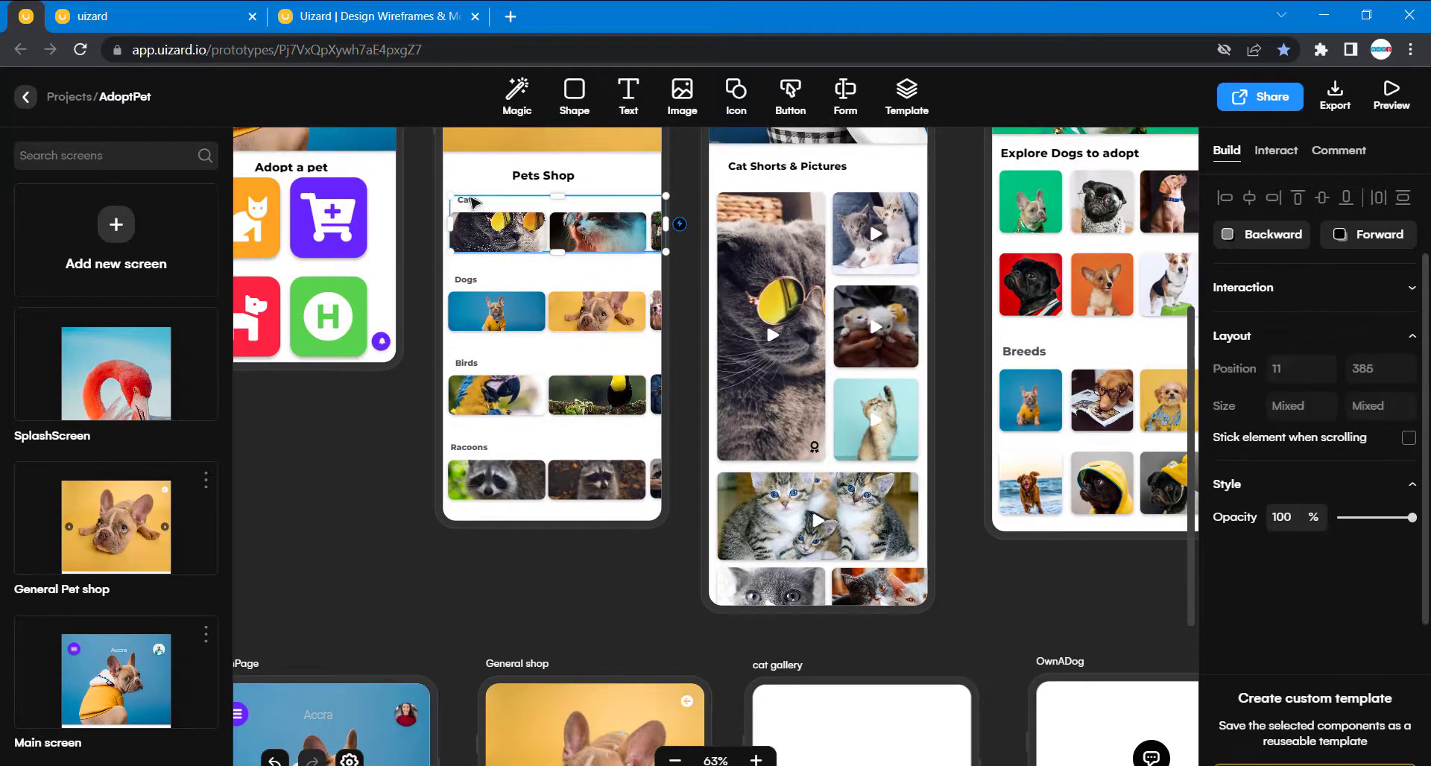
pyautogui.doubleClick(476, 200)
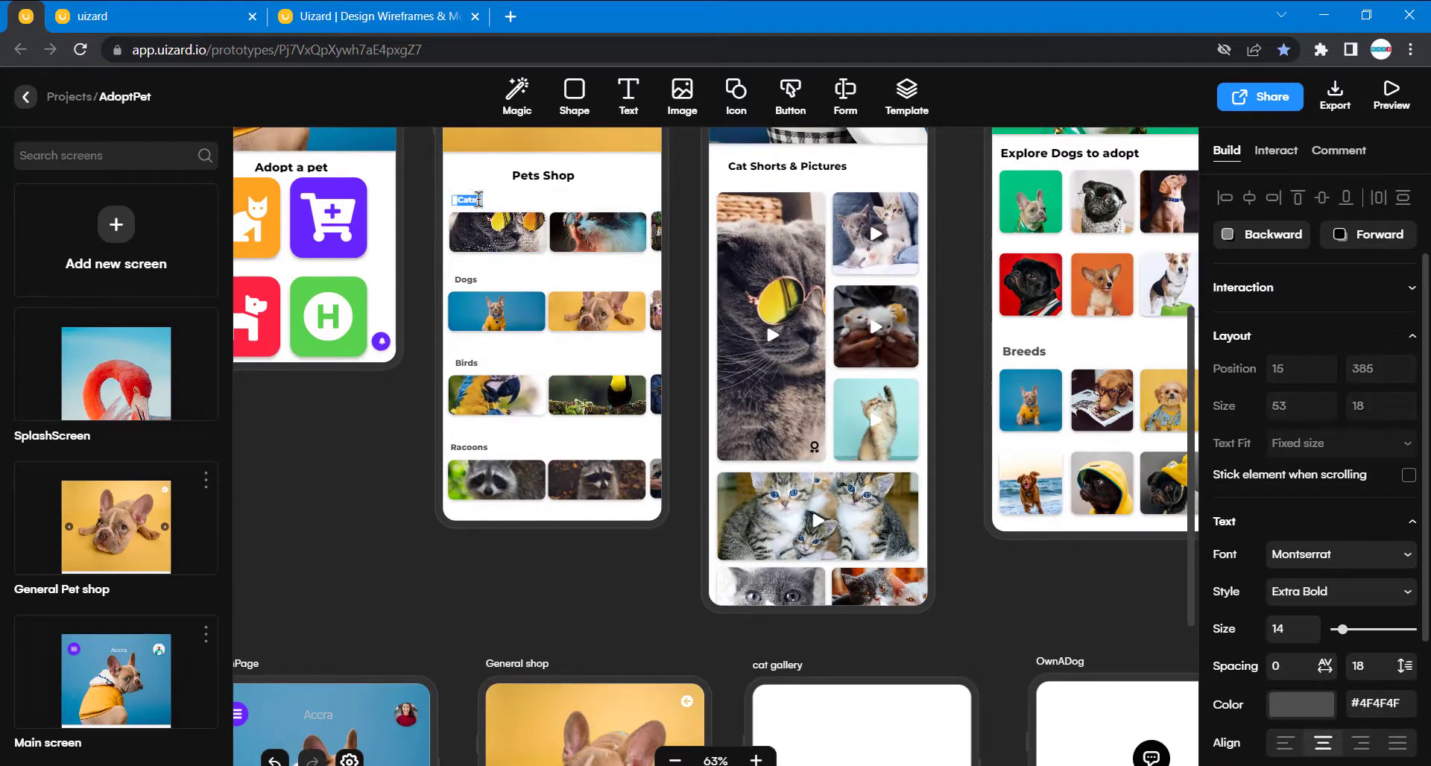
pyautogui.click(496, 203)
pyautogui.click(477, 206)
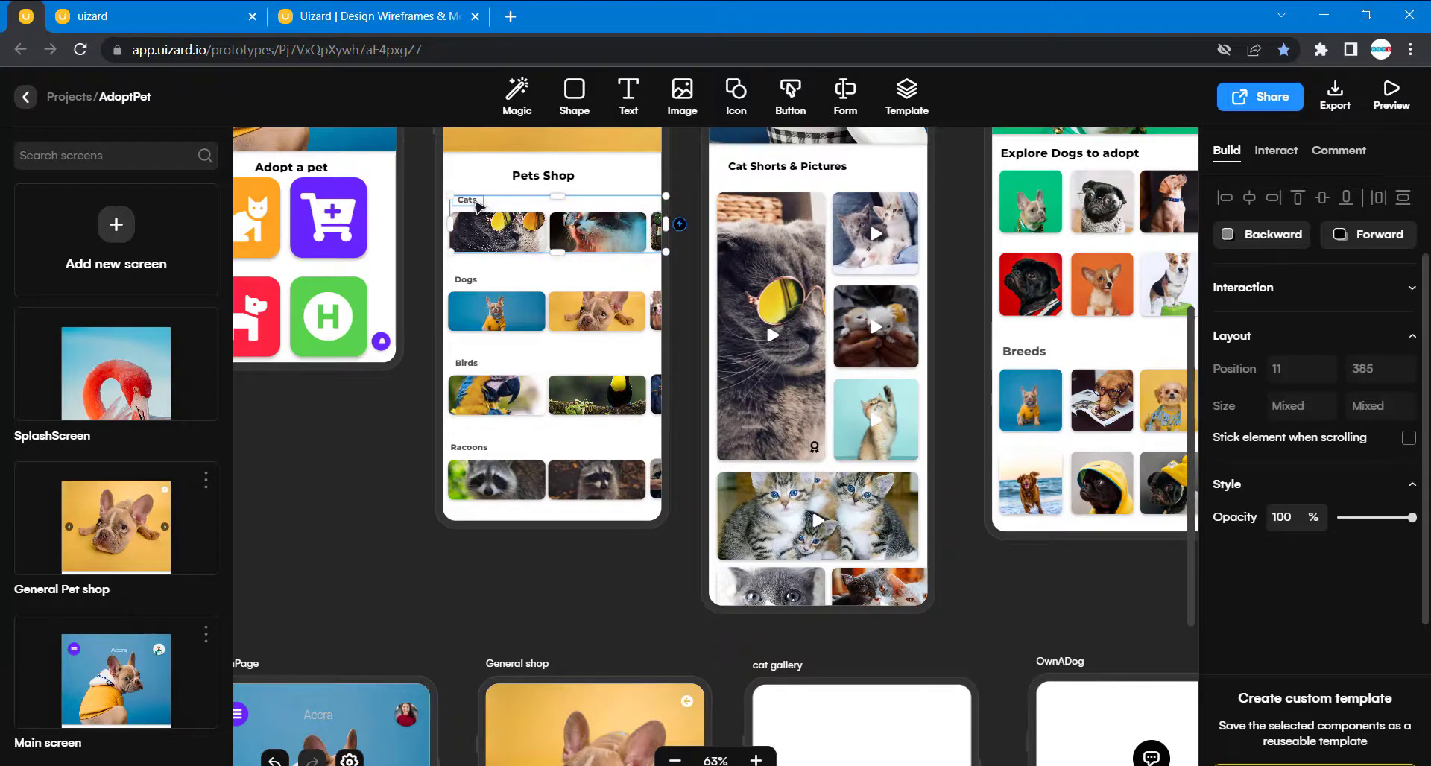
pyautogui.click(477, 207)
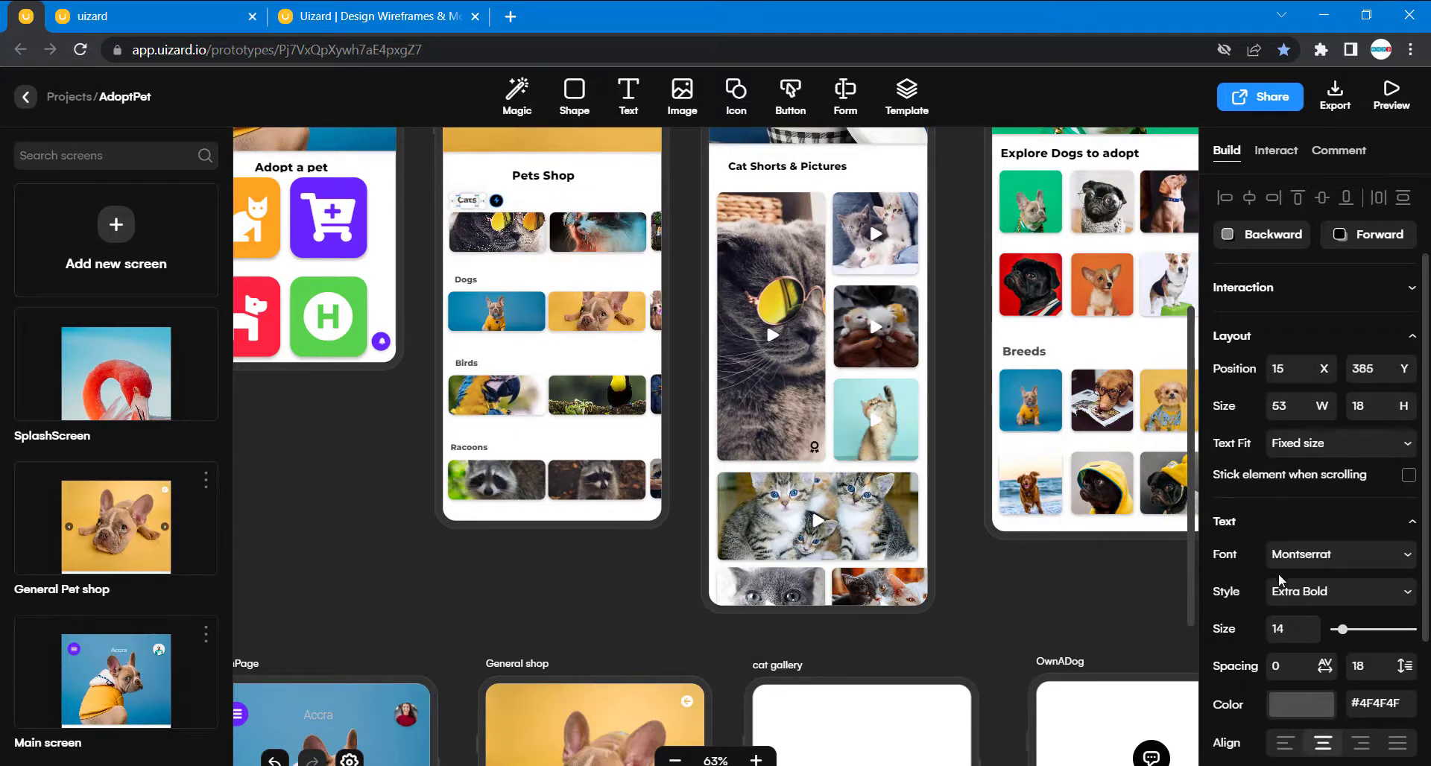
pyautogui.scroll(-2, 1295, 607)
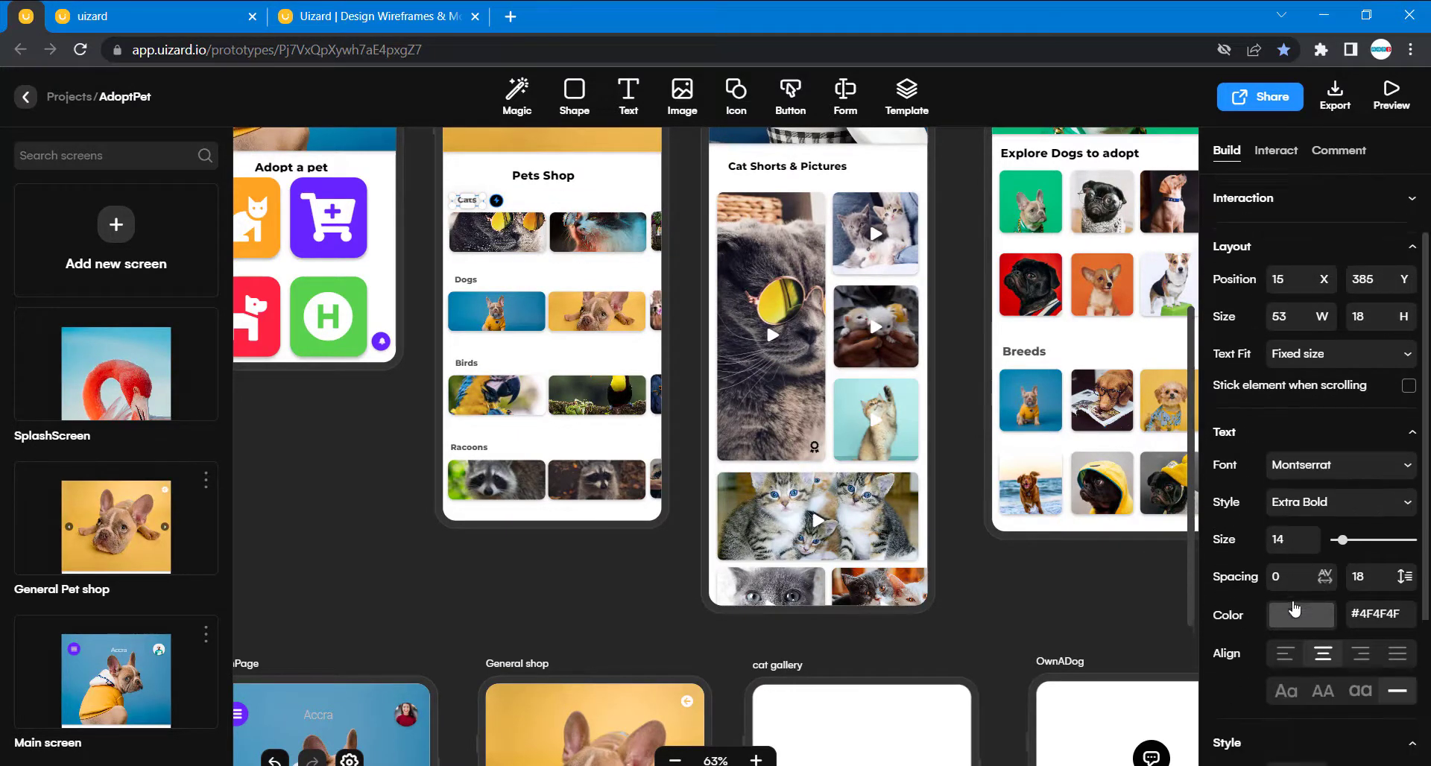
pyautogui.scroll(-3, 1295, 609)
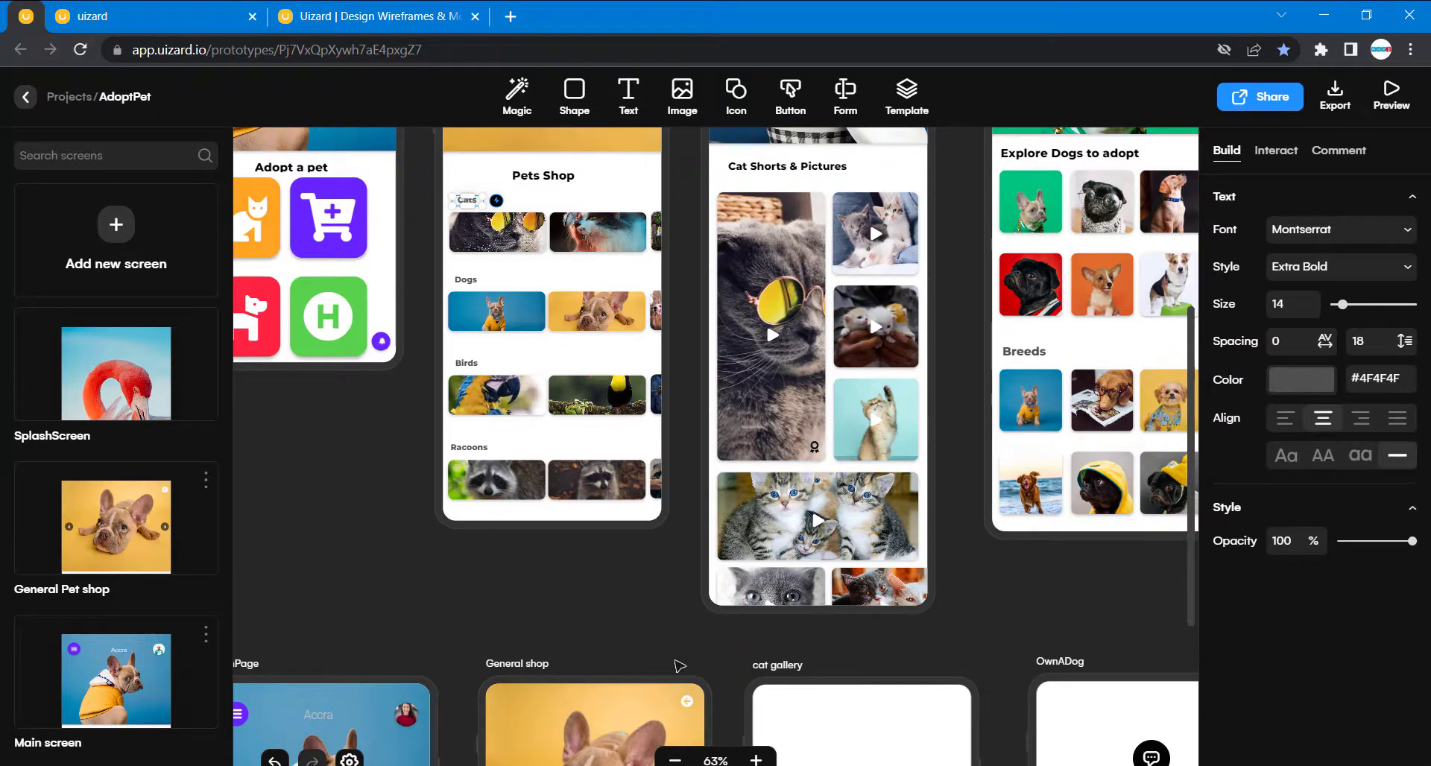
# - Set the text size of the Cats label on the General shop screen to 14
pyautogui.scroll(-4, 596, 622)
pyautogui.click(512, 625)
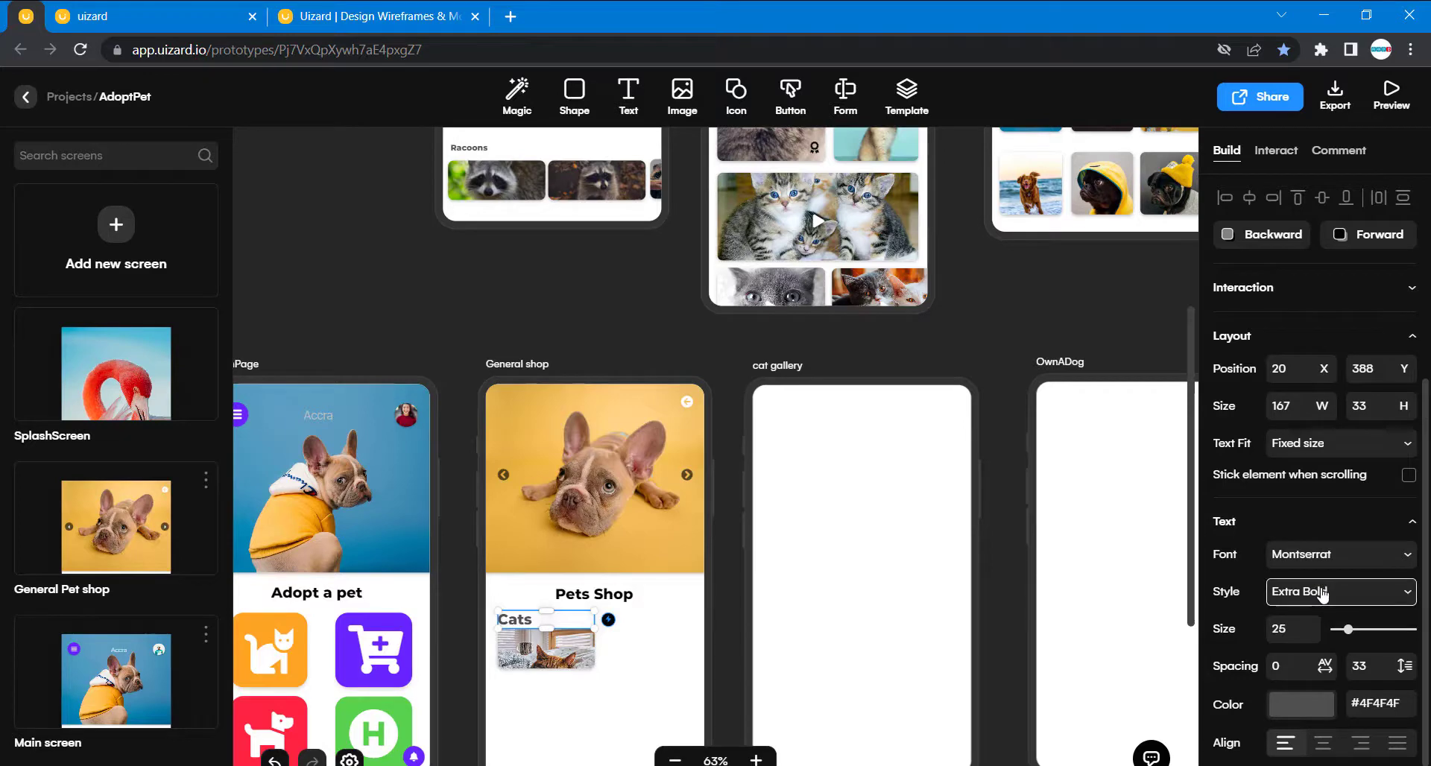
pyautogui.moveTo(1290, 629); pyautogui.dragTo(1265, 632)
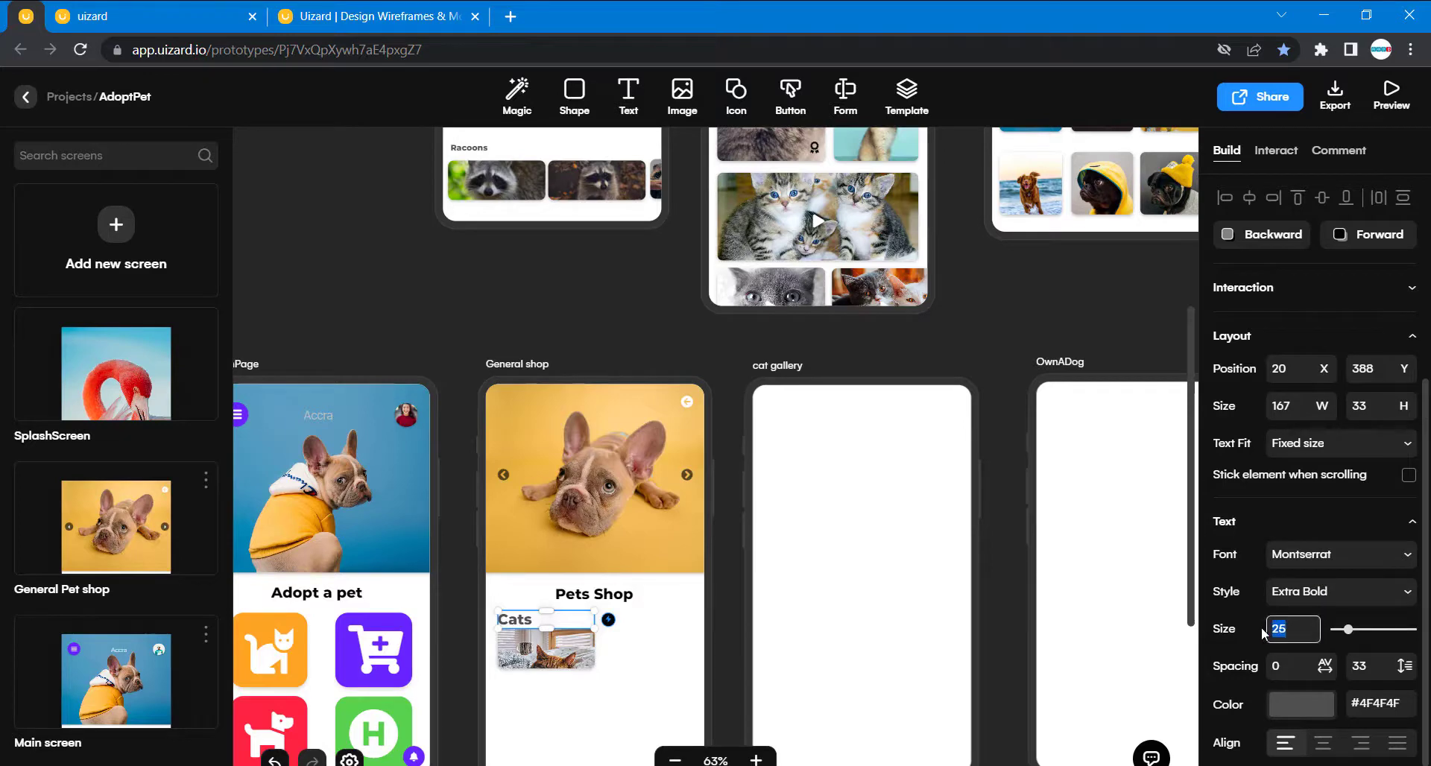
pyautogui.write('14')
pyautogui.click(863, 474)
# - Duplicate the General shop's cat photo and place the copy beside it at 196, 421
pyautogui.scroll(-3, 661, 640)
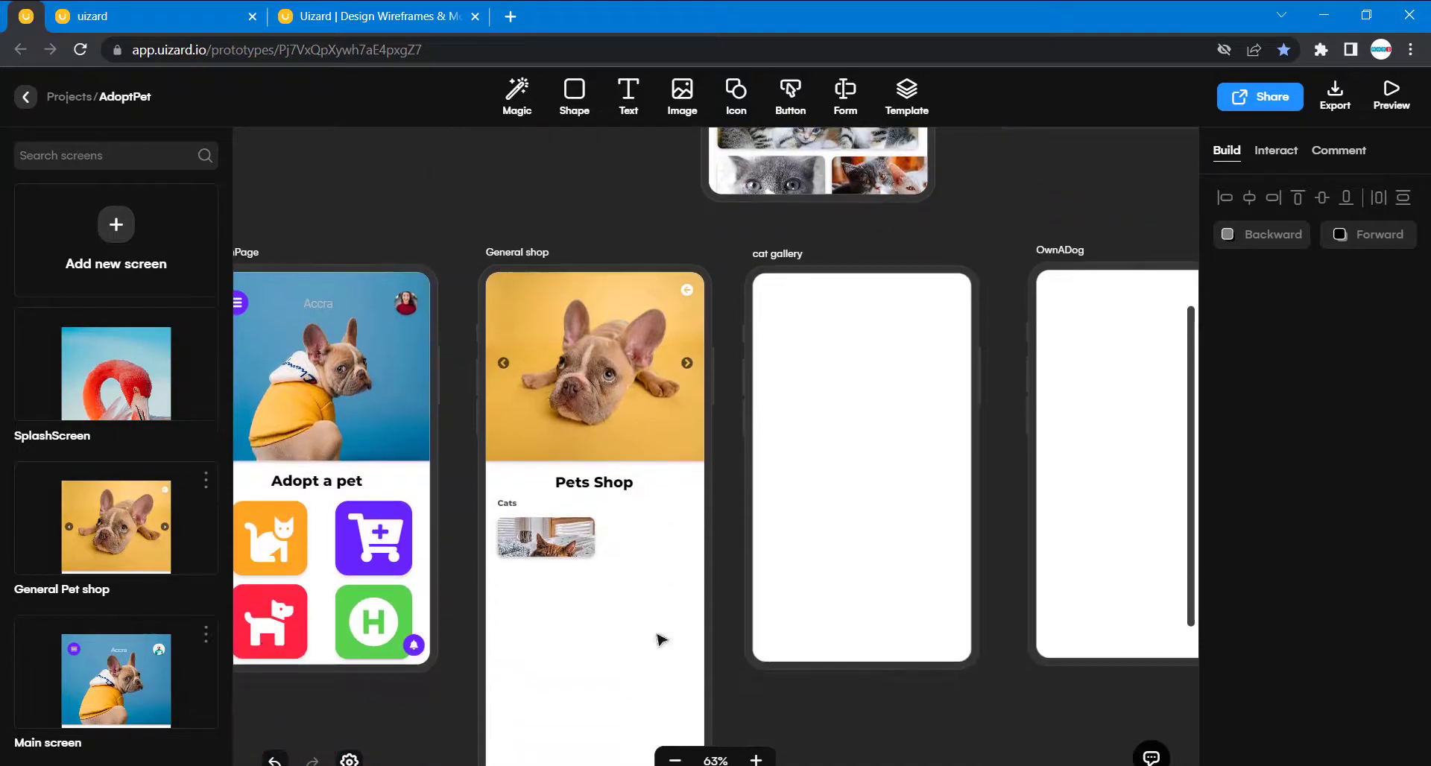
pyautogui.click(551, 551)
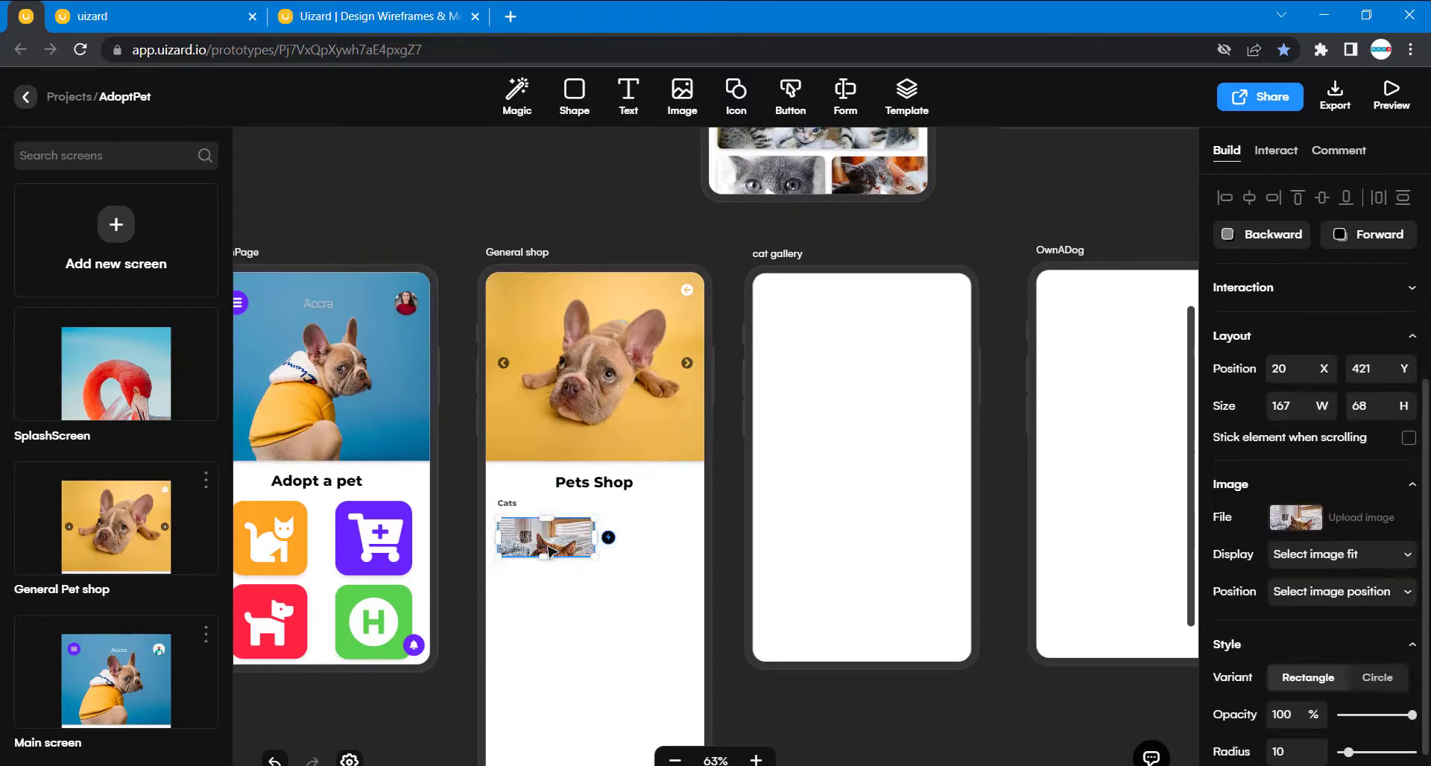
pyautogui.hotkey('ctrl', 'd')
pyautogui.moveTo(547, 547); pyautogui.dragTo(645, 543)
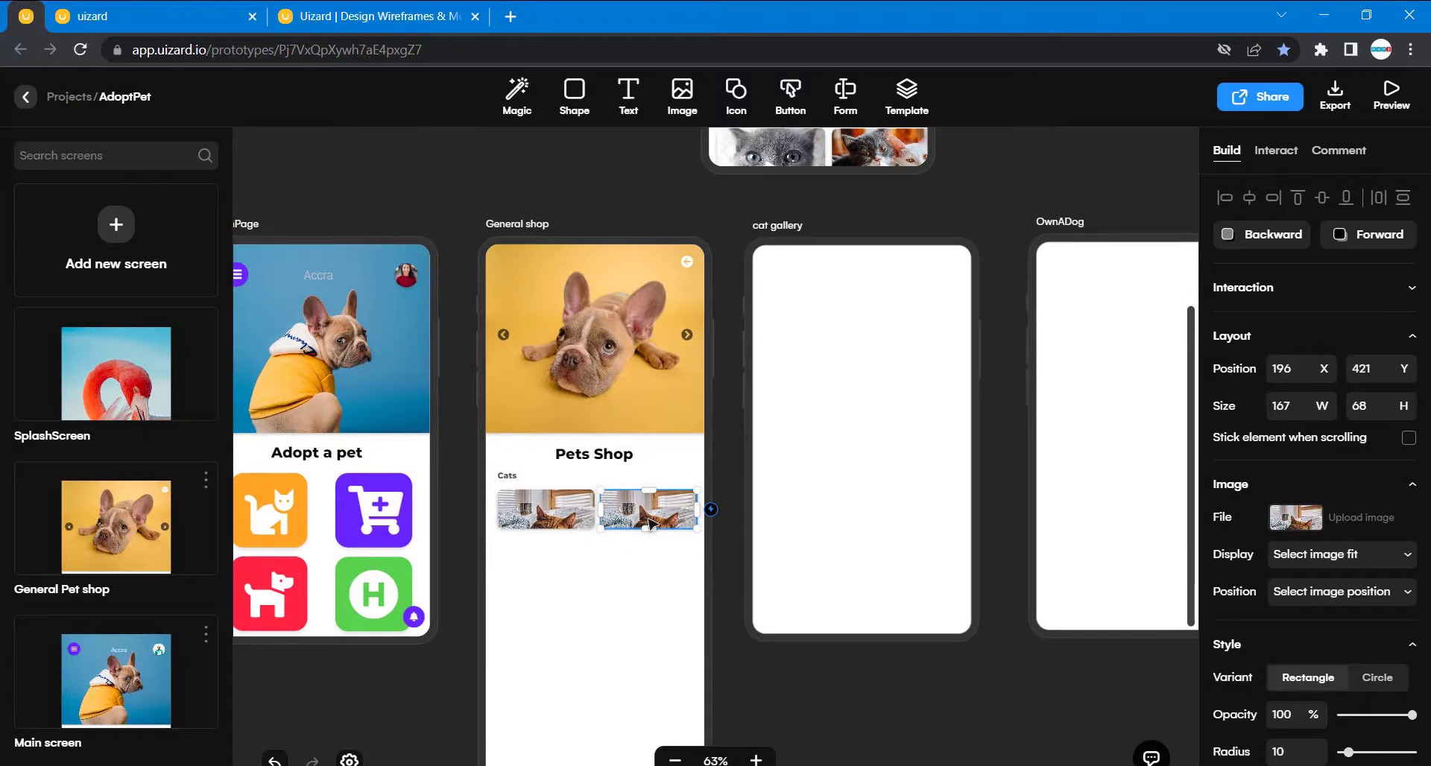
# - Place a third cat photo copy, sized 44 by 68, at 363, 421 and shift the first two so the row starts at X 12
pyautogui.moveTo(649, 518); pyautogui.dragTo(718, 510)
pyautogui.moveTo(650, 547); pyautogui.dragTo(635, 509)
pyautogui.scroll(5, 548, 337)
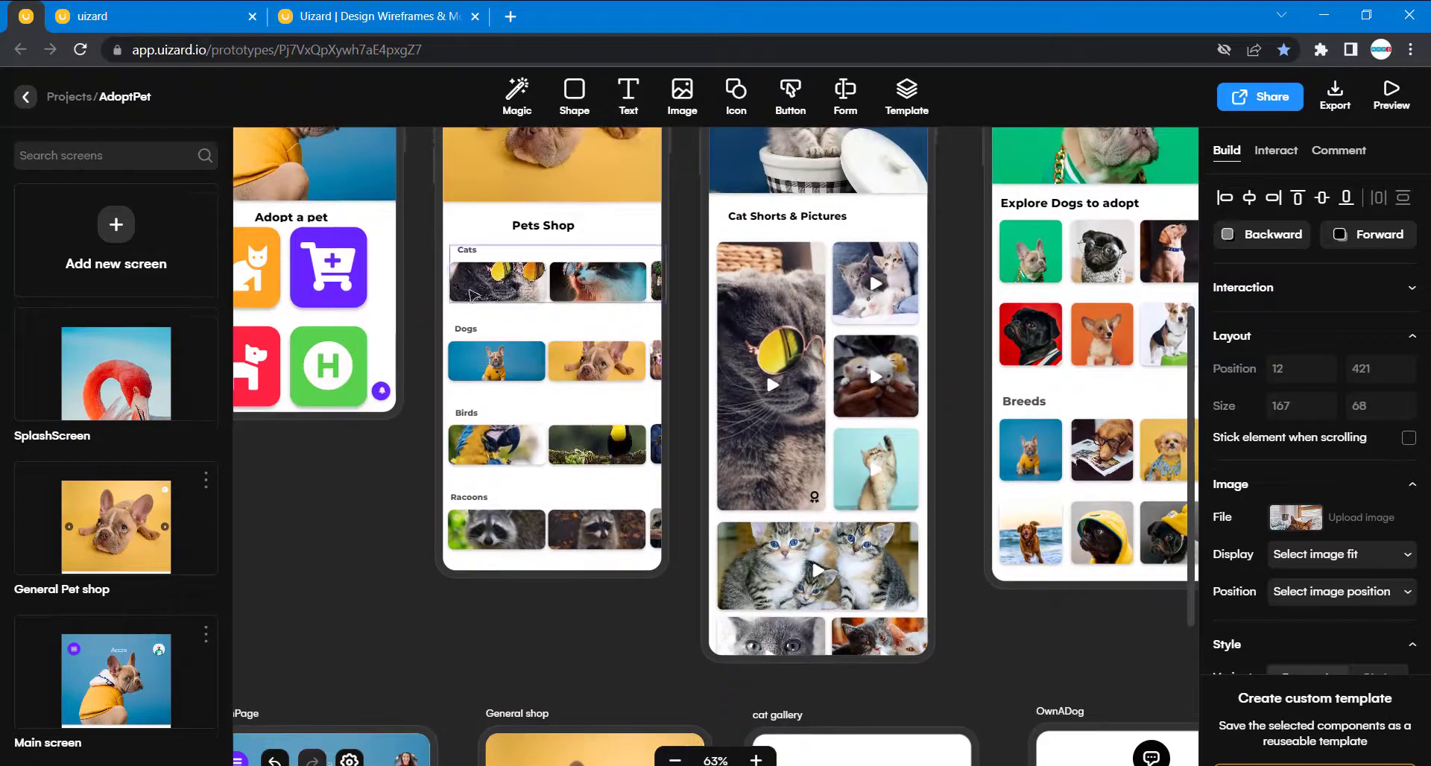
pyautogui.scroll(-2, 625, 580)
pyautogui.scroll(-5, 625, 579)
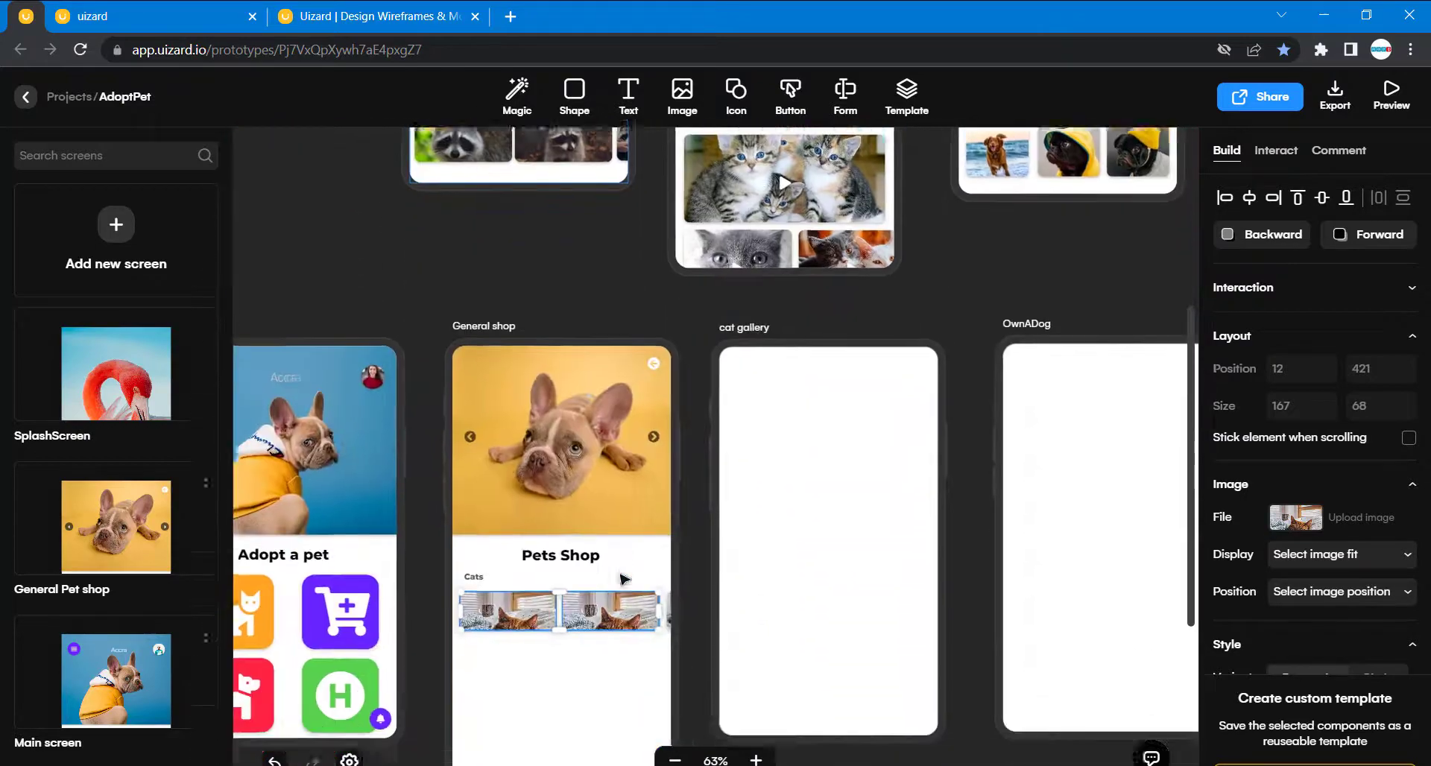
pyautogui.click(611, 602)
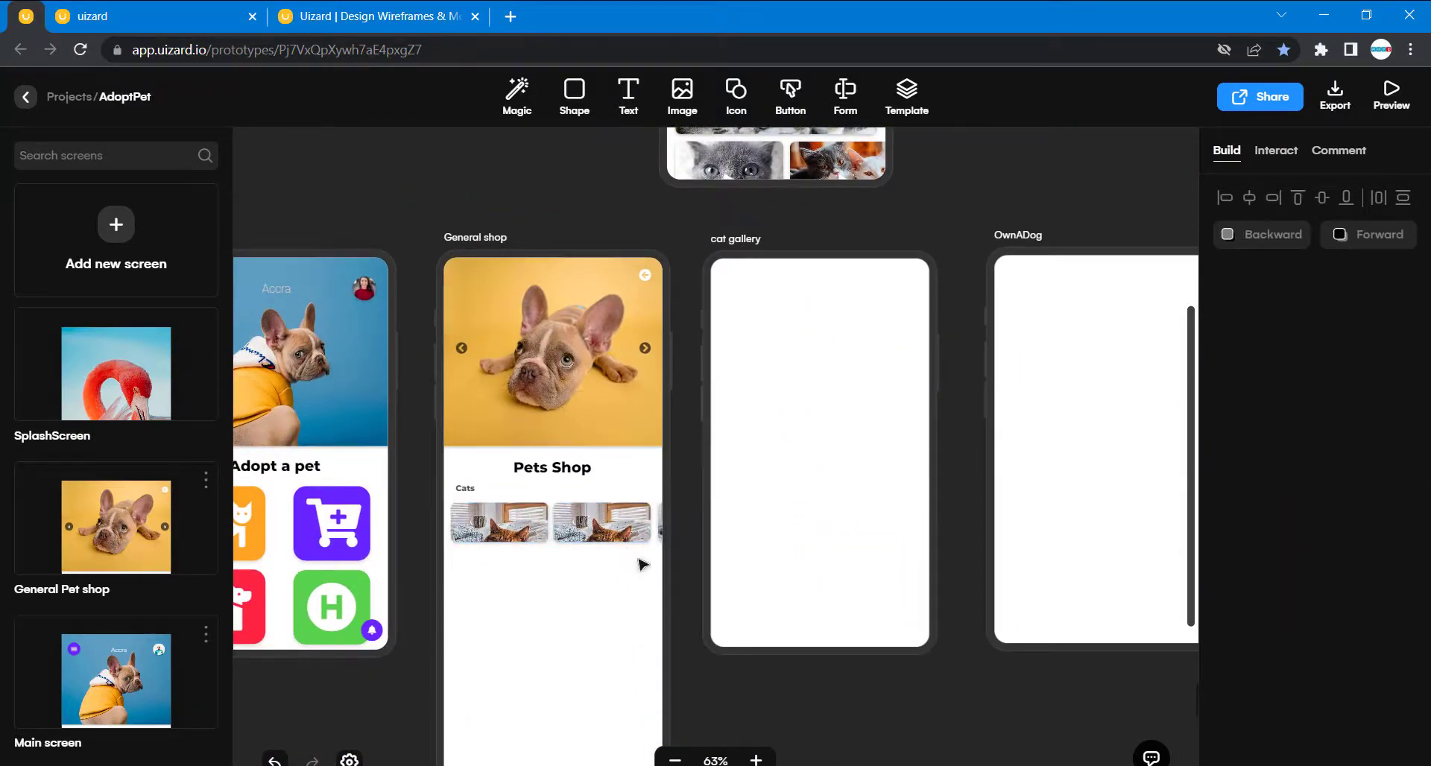
# - Examine the position and size of the narrow third cat photo and the extent of the whole Cats group
pyautogui.moveTo(639, 560); pyautogui.dragTo(485, 489)
pyautogui.click(636, 680)
pyautogui.scroll(6, 636, 684)
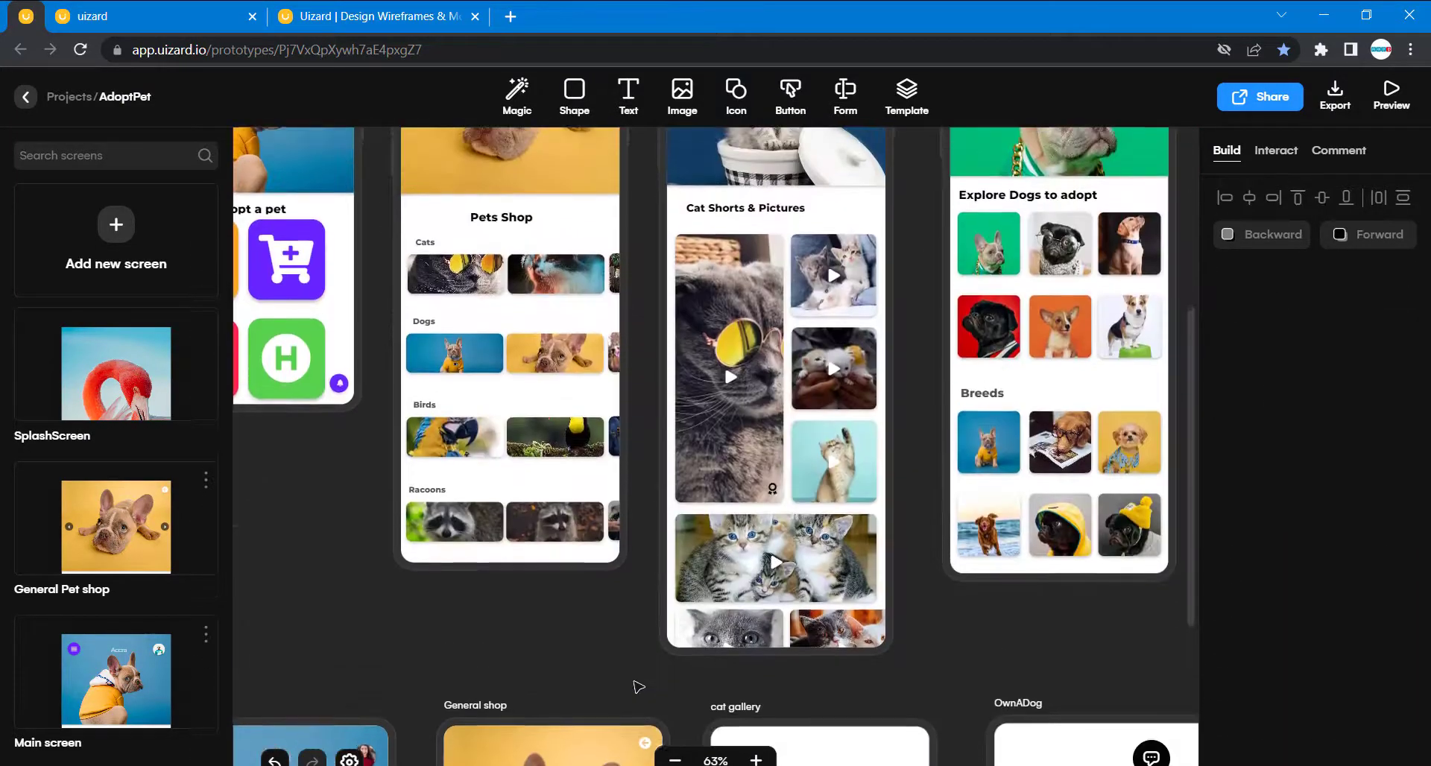
pyautogui.scroll(-5, 639, 686)
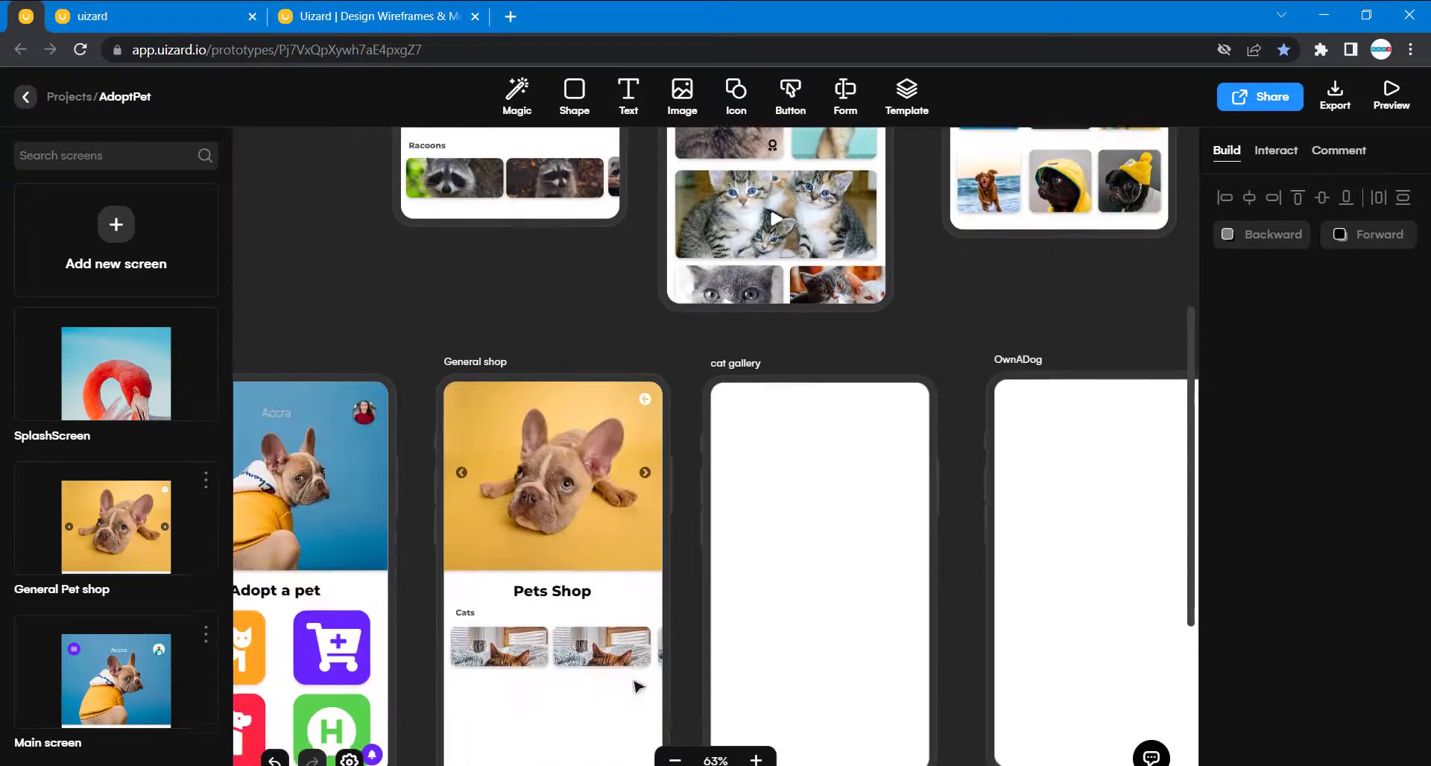
pyautogui.click(665, 655)
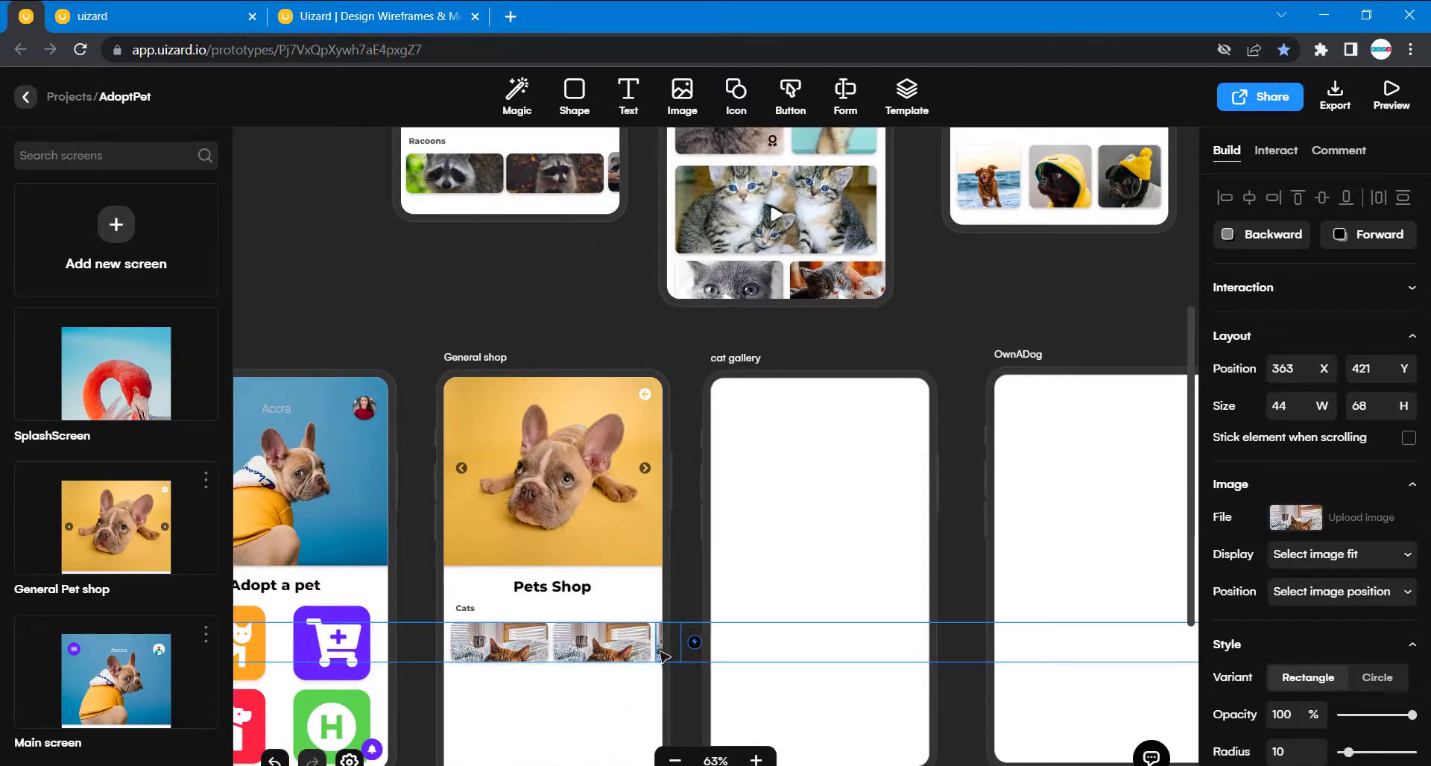
pyautogui.click(652, 723)
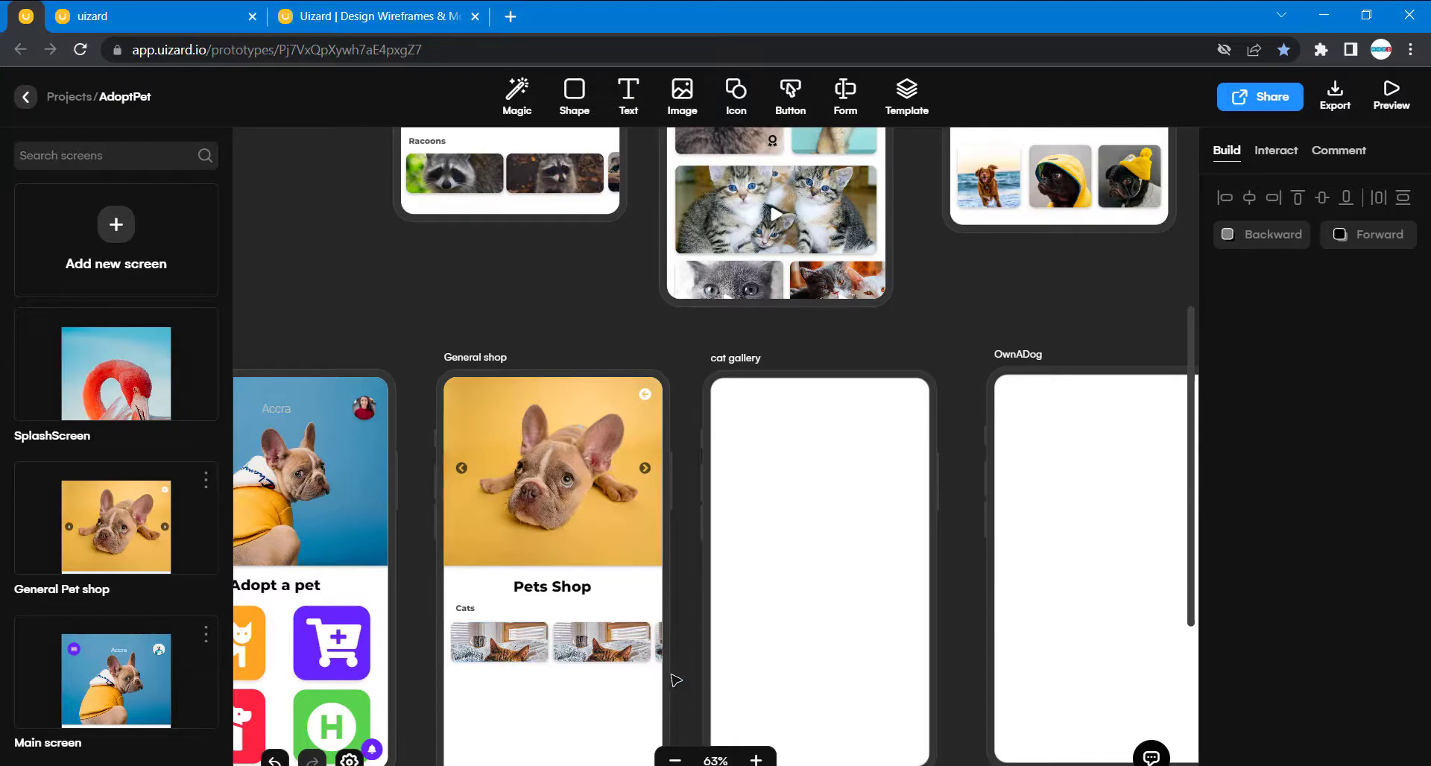
pyautogui.moveTo(676, 680); pyautogui.dragTo(477, 613)
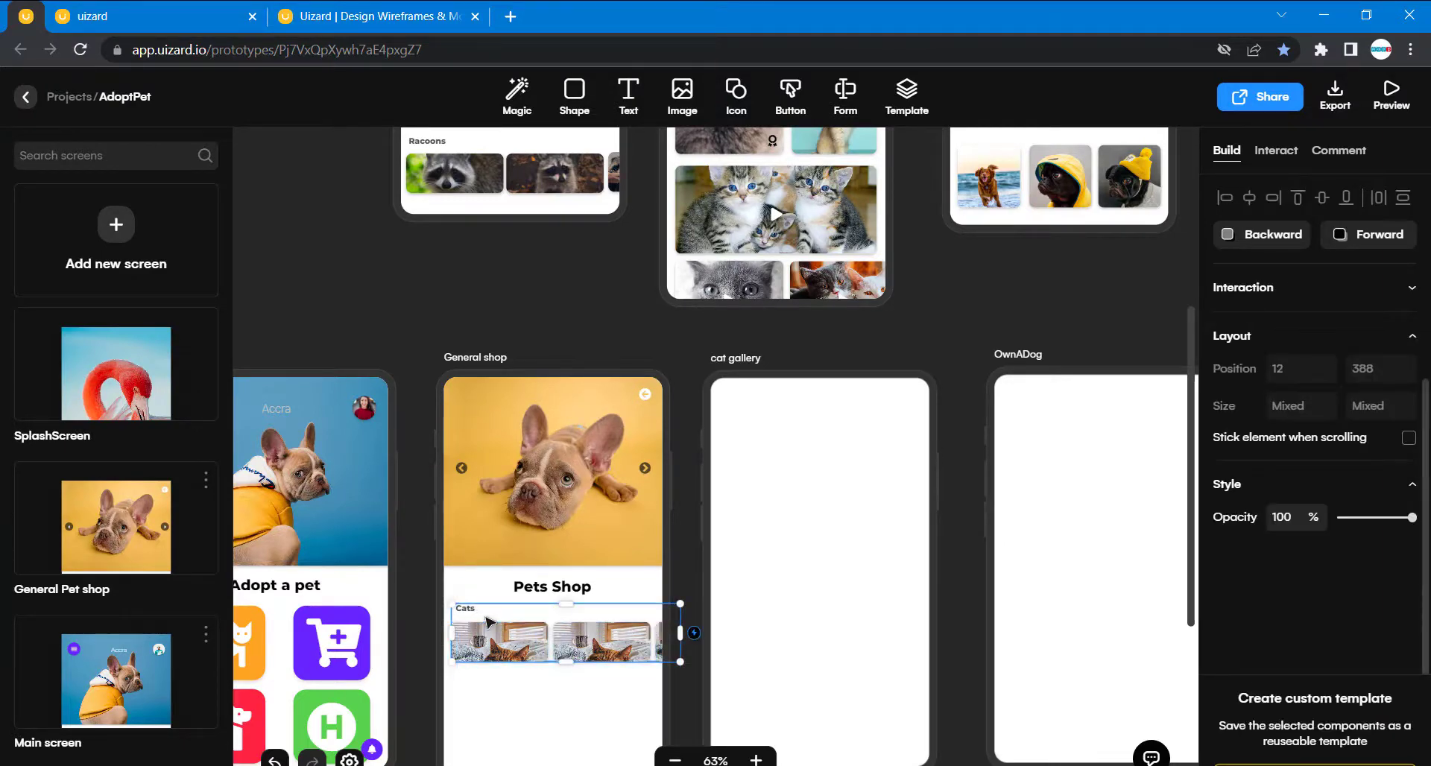
pyautogui.click(561, 718)
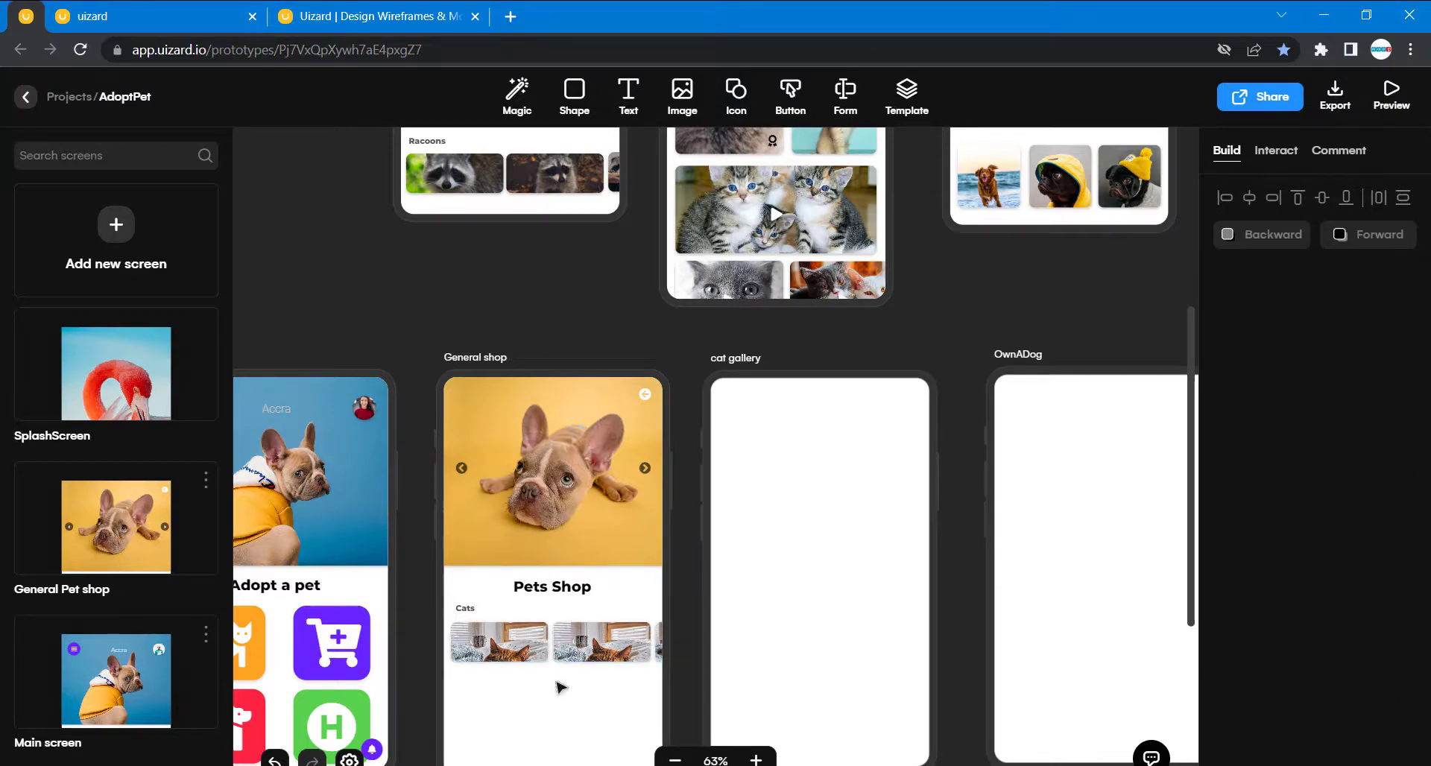
# - Compare the General shop's category rows with the Cats, Dogs, Birds and Racoons rows on the original General Pet shop screen
pyautogui.scroll(4, 549, 612)
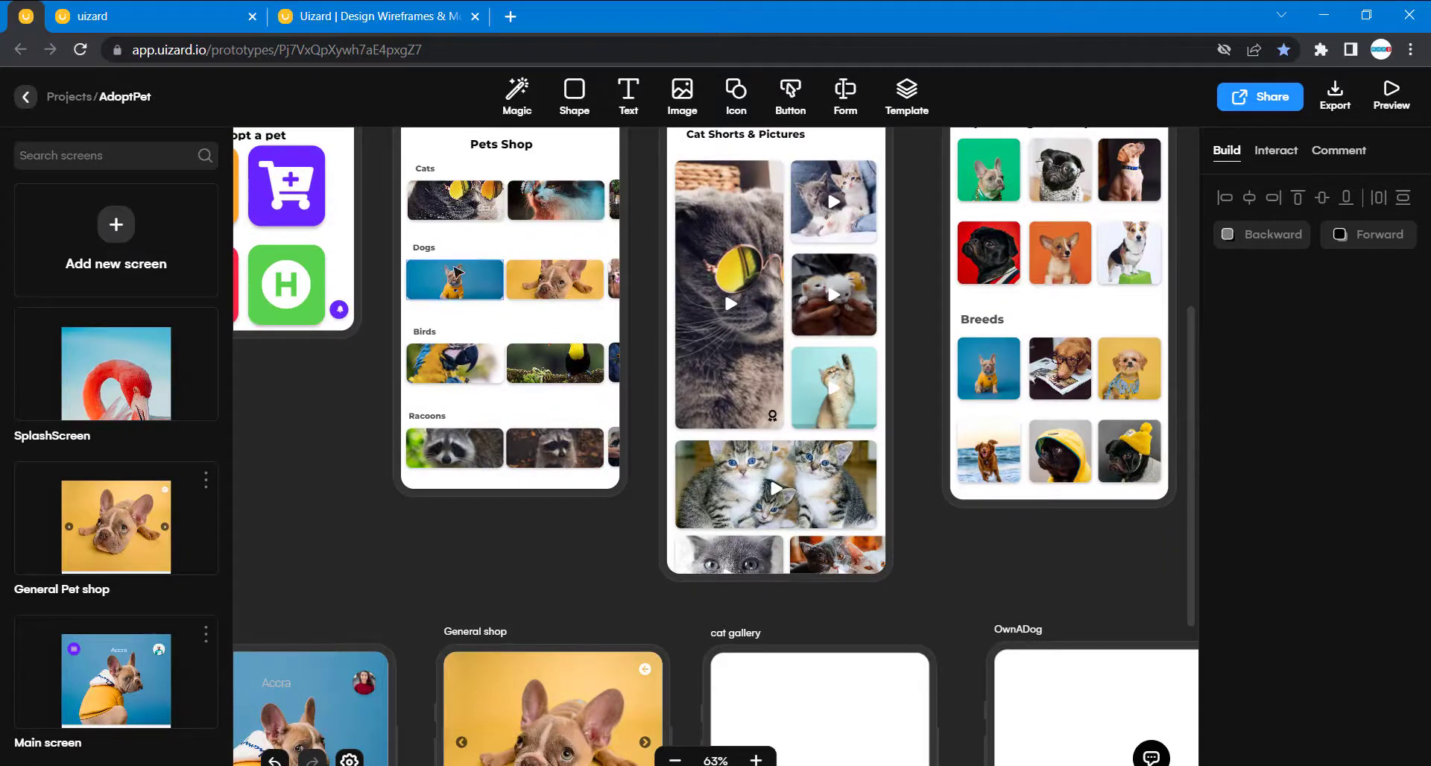
pyautogui.scroll(-2, 560, 596)
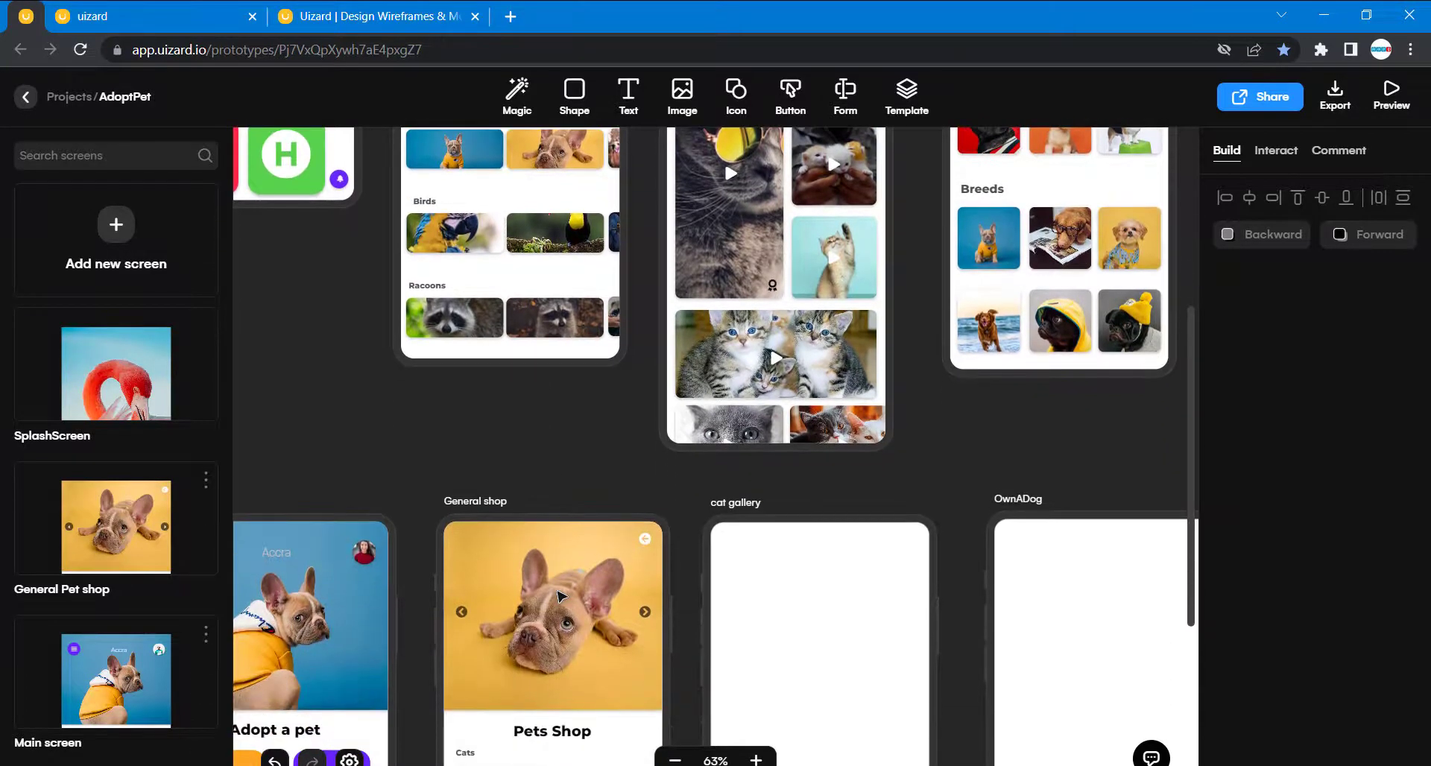
pyautogui.scroll(-3, 589, 417)
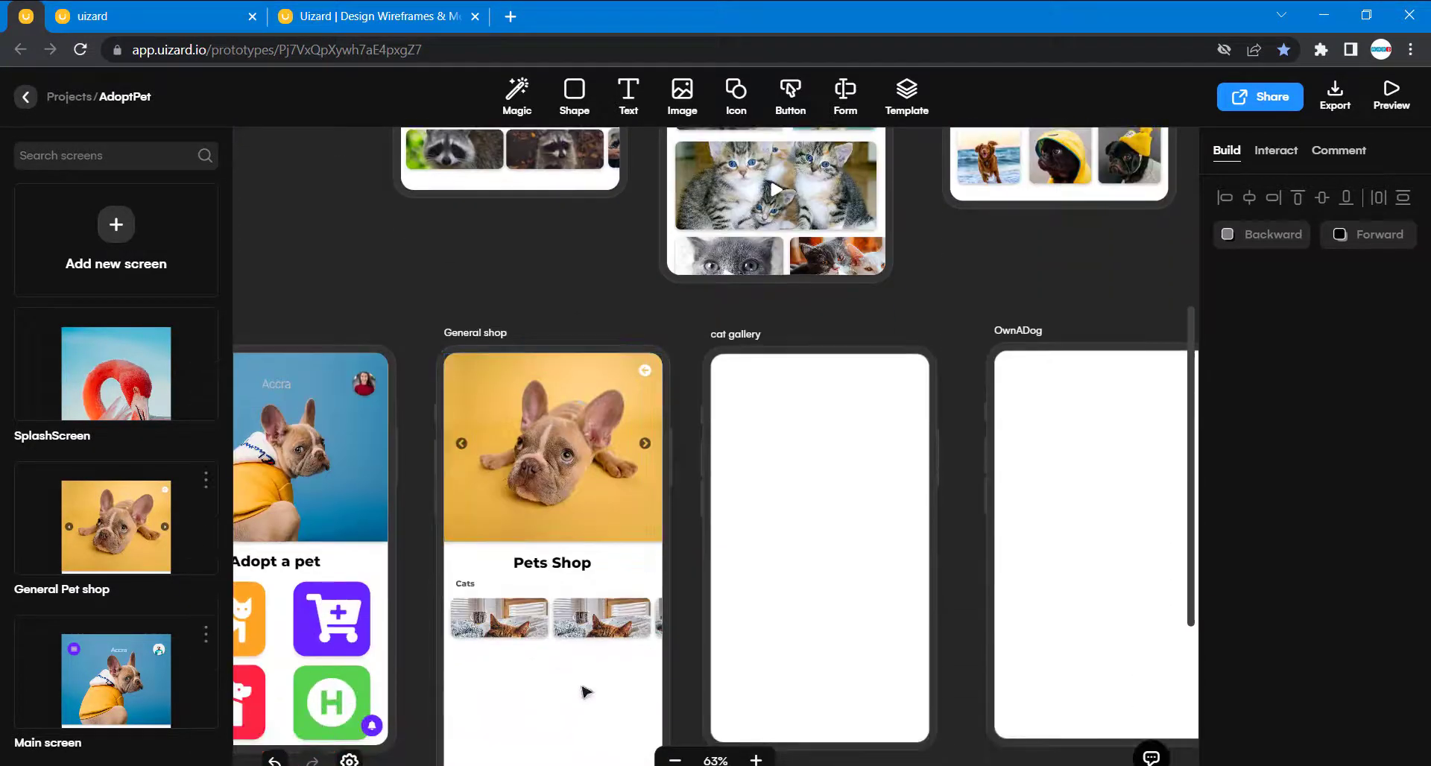
pyautogui.scroll(2, 588, 394)
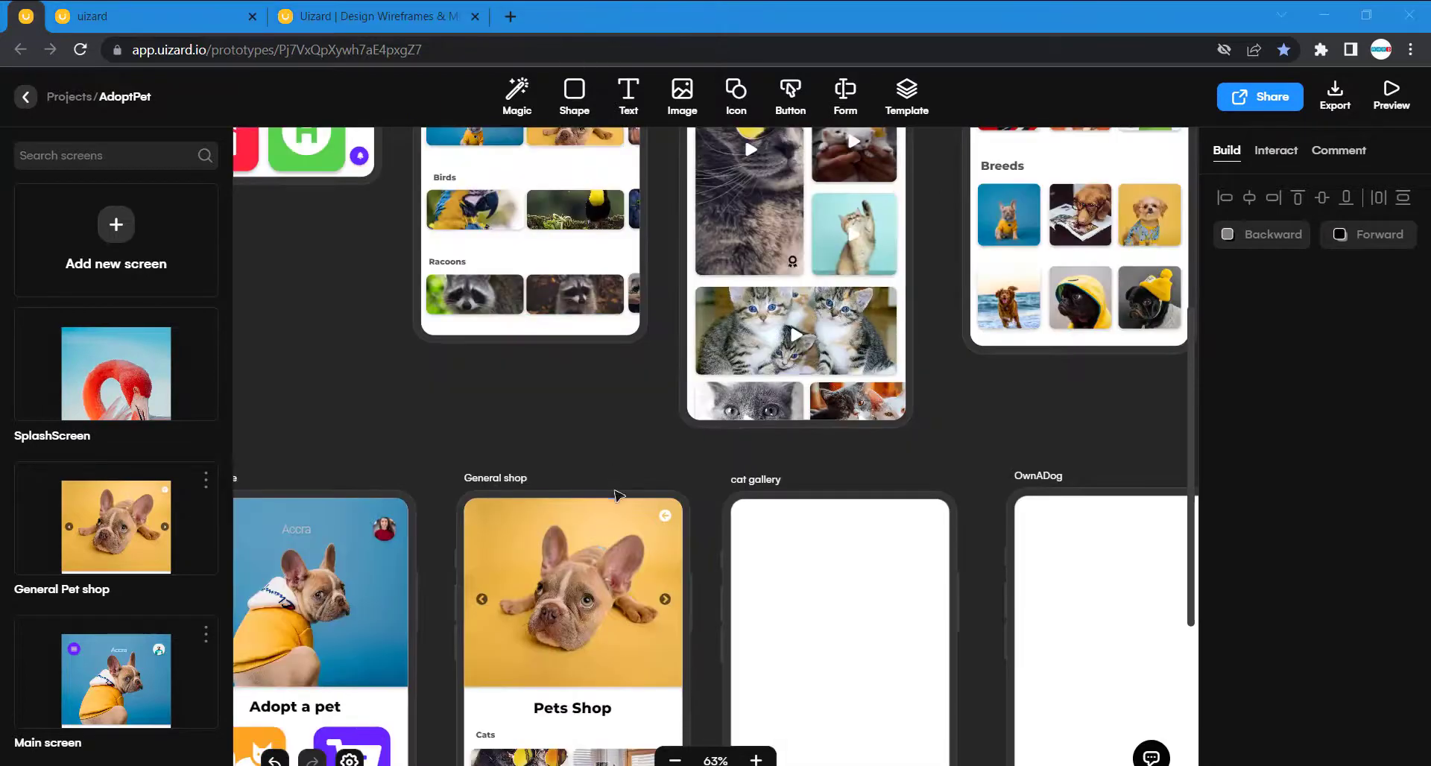
pyautogui.scroll(-5, 618, 494)
pyautogui.scroll(-1, 596, 417)
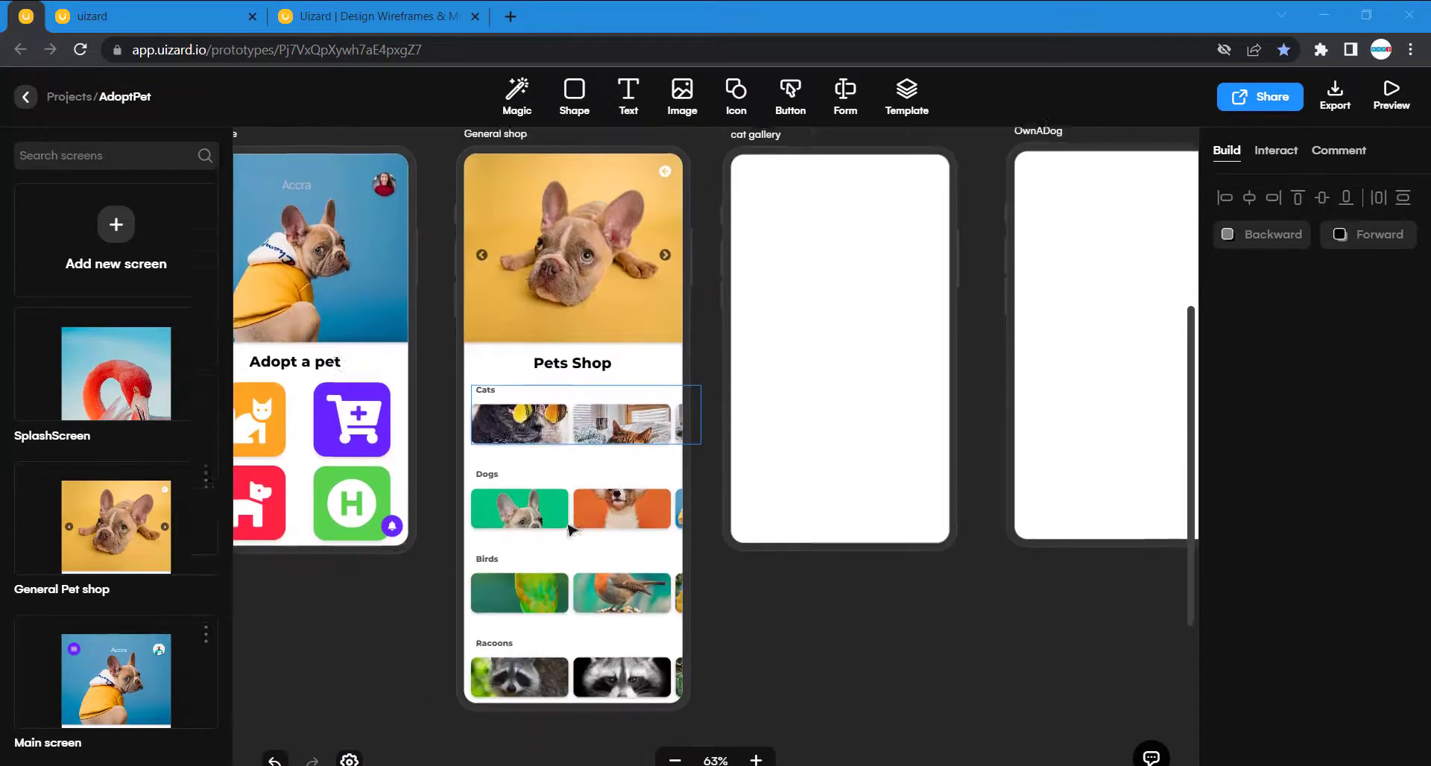
# - View the Unsplash image choices for replacing the General shop's first Dogs photo, and close the image library
pyautogui.click(566, 449)
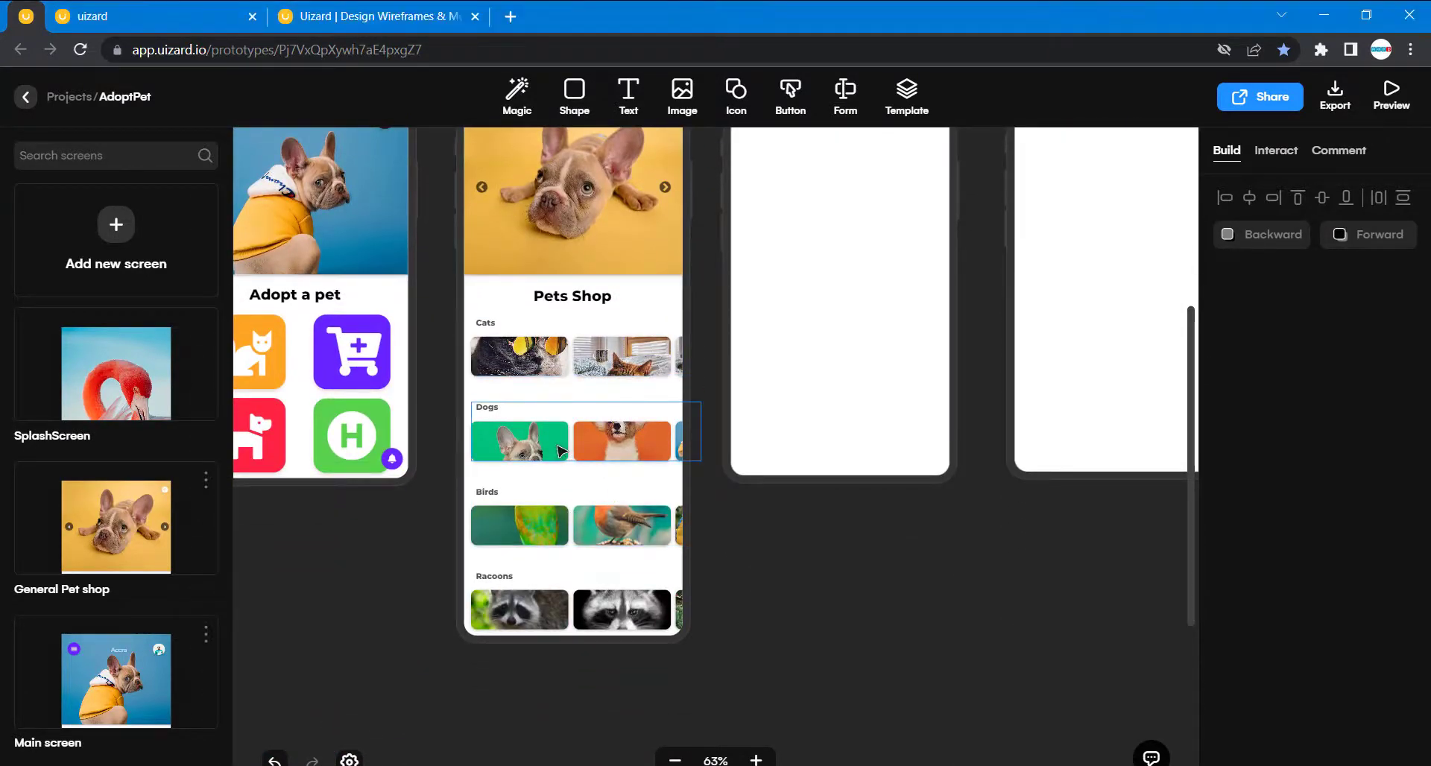
pyautogui.click(561, 451)
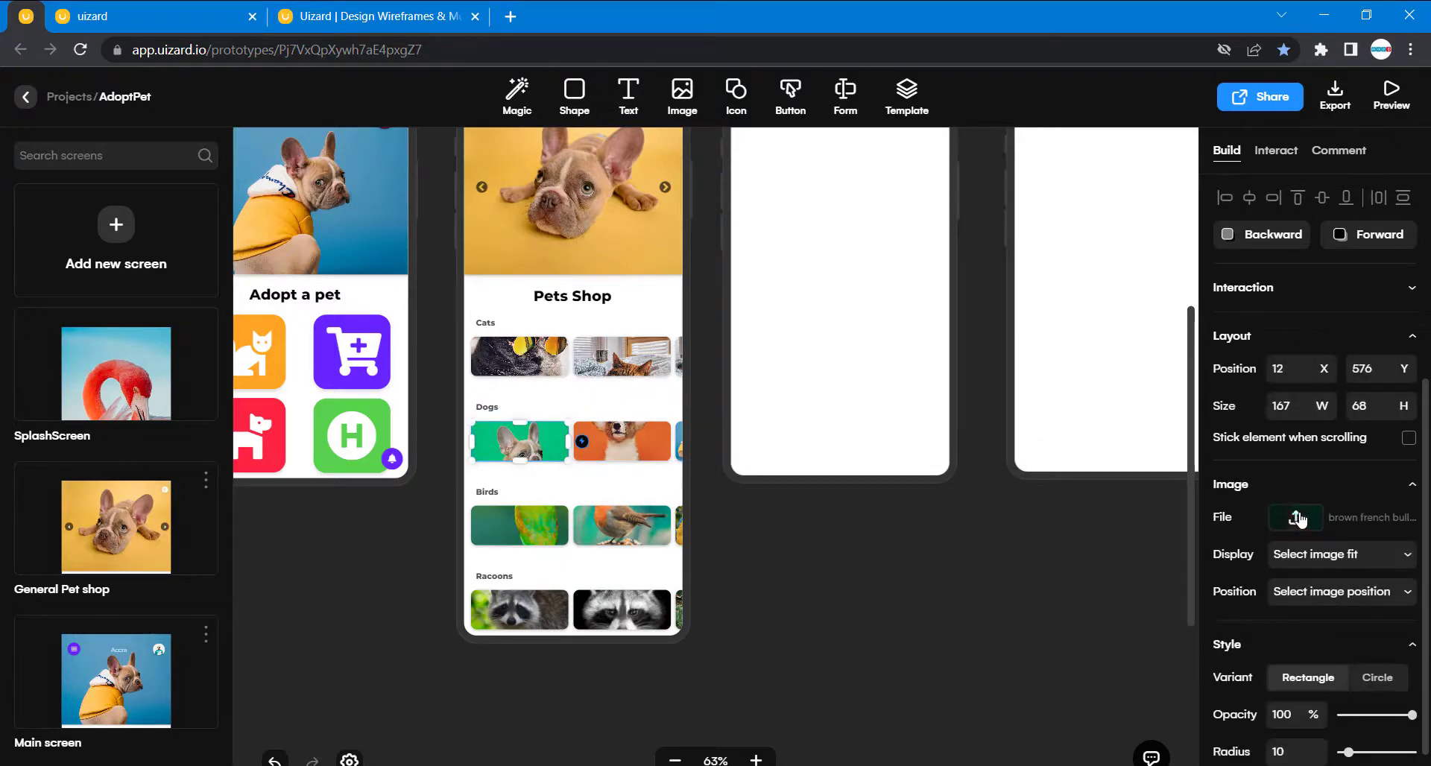
pyautogui.click(1294, 518)
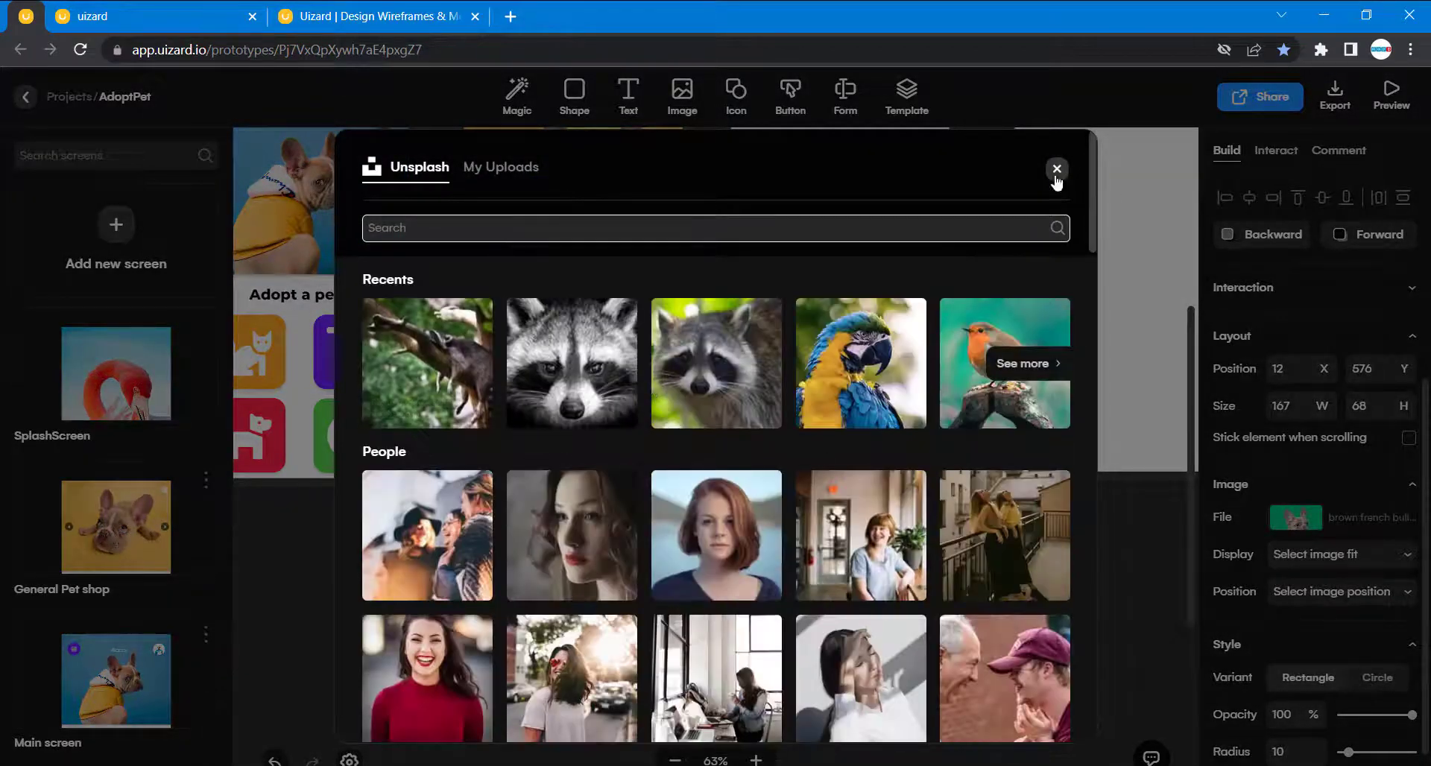
pyautogui.click(1058, 170)
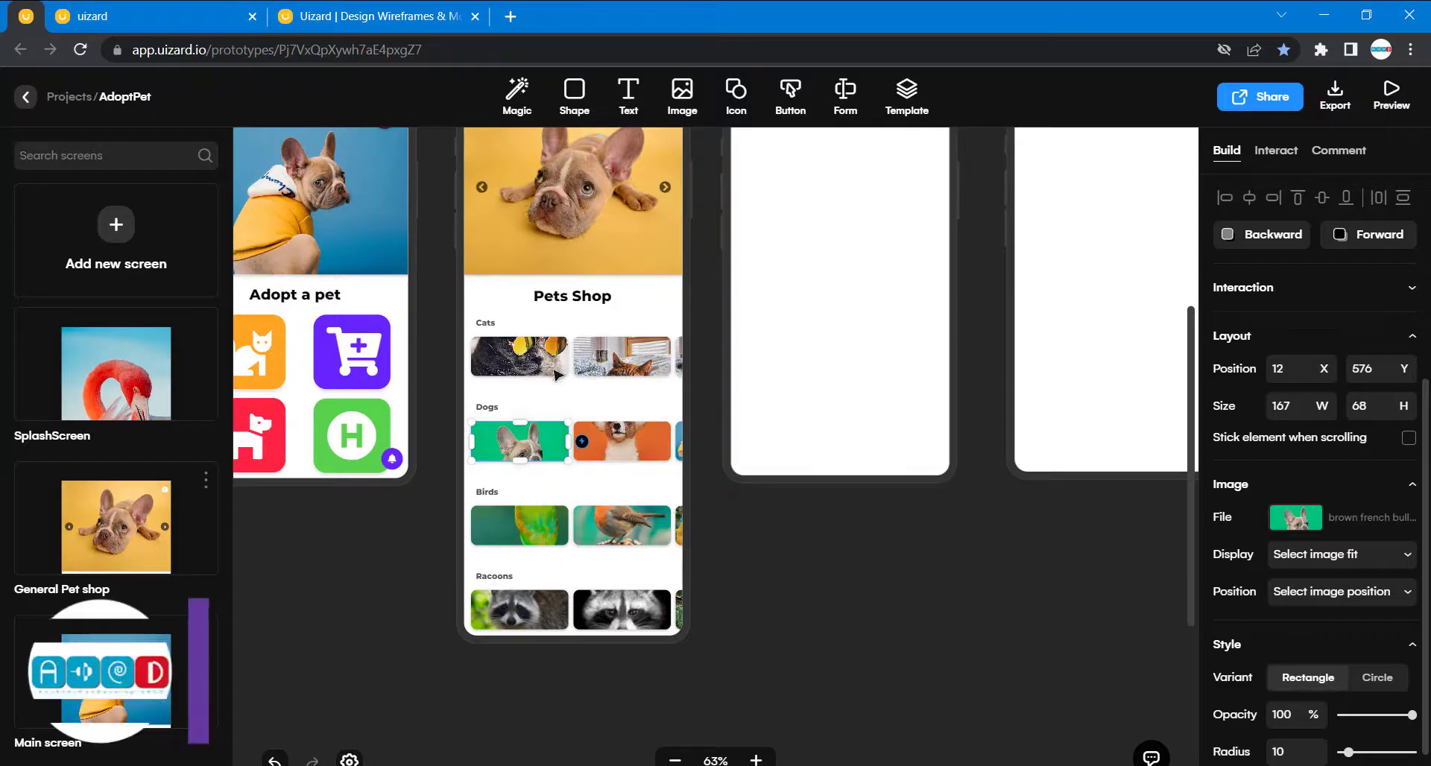
pyautogui.click(766, 607)
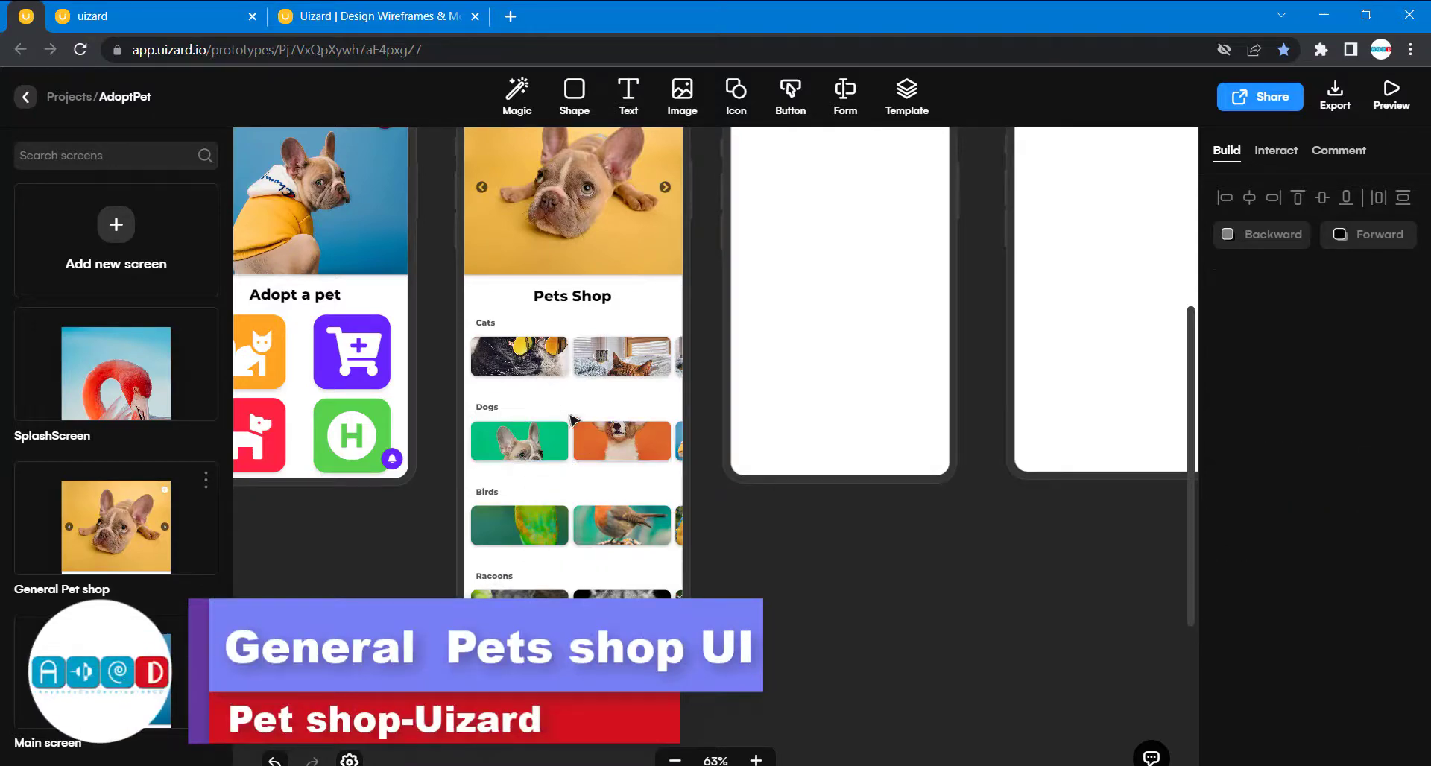
pyautogui.scroll(11, 572, 419)
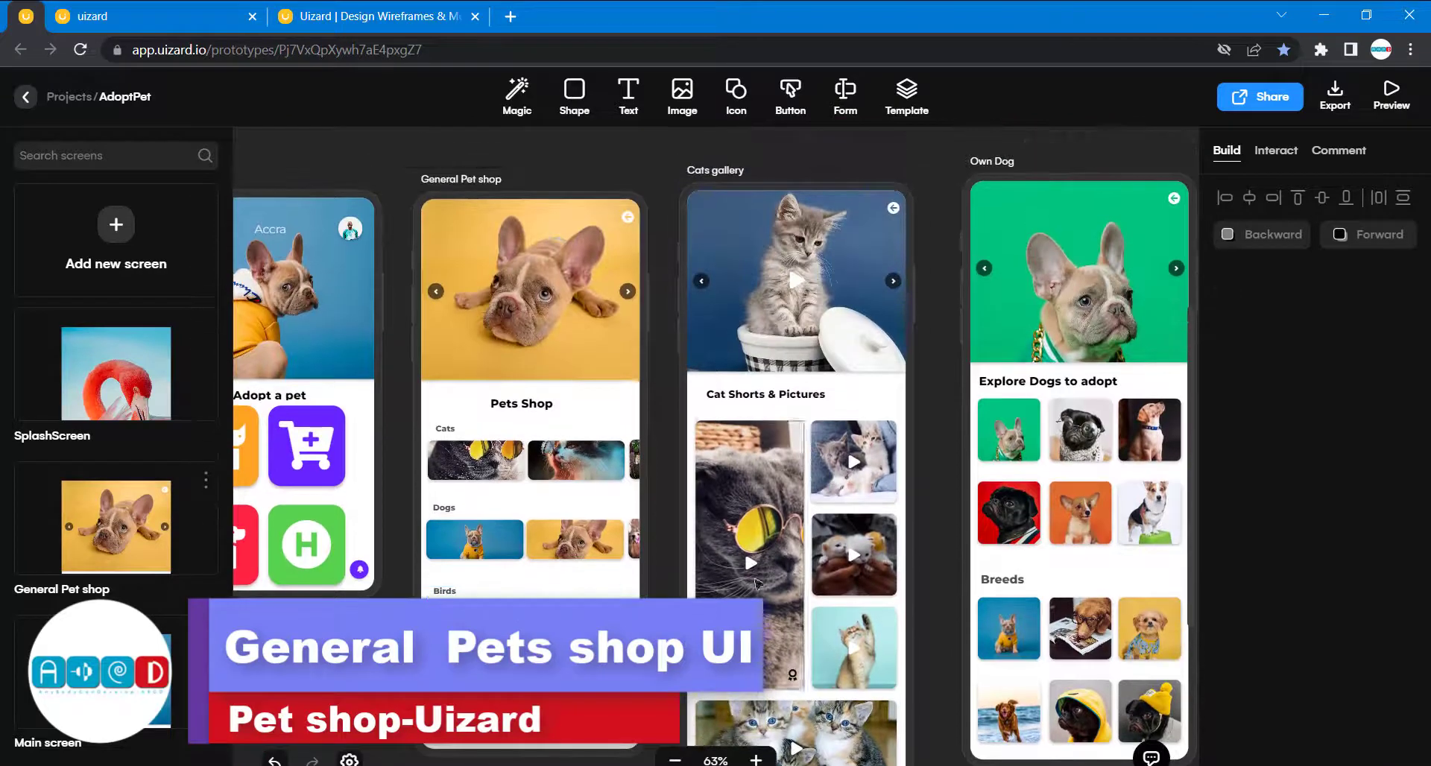